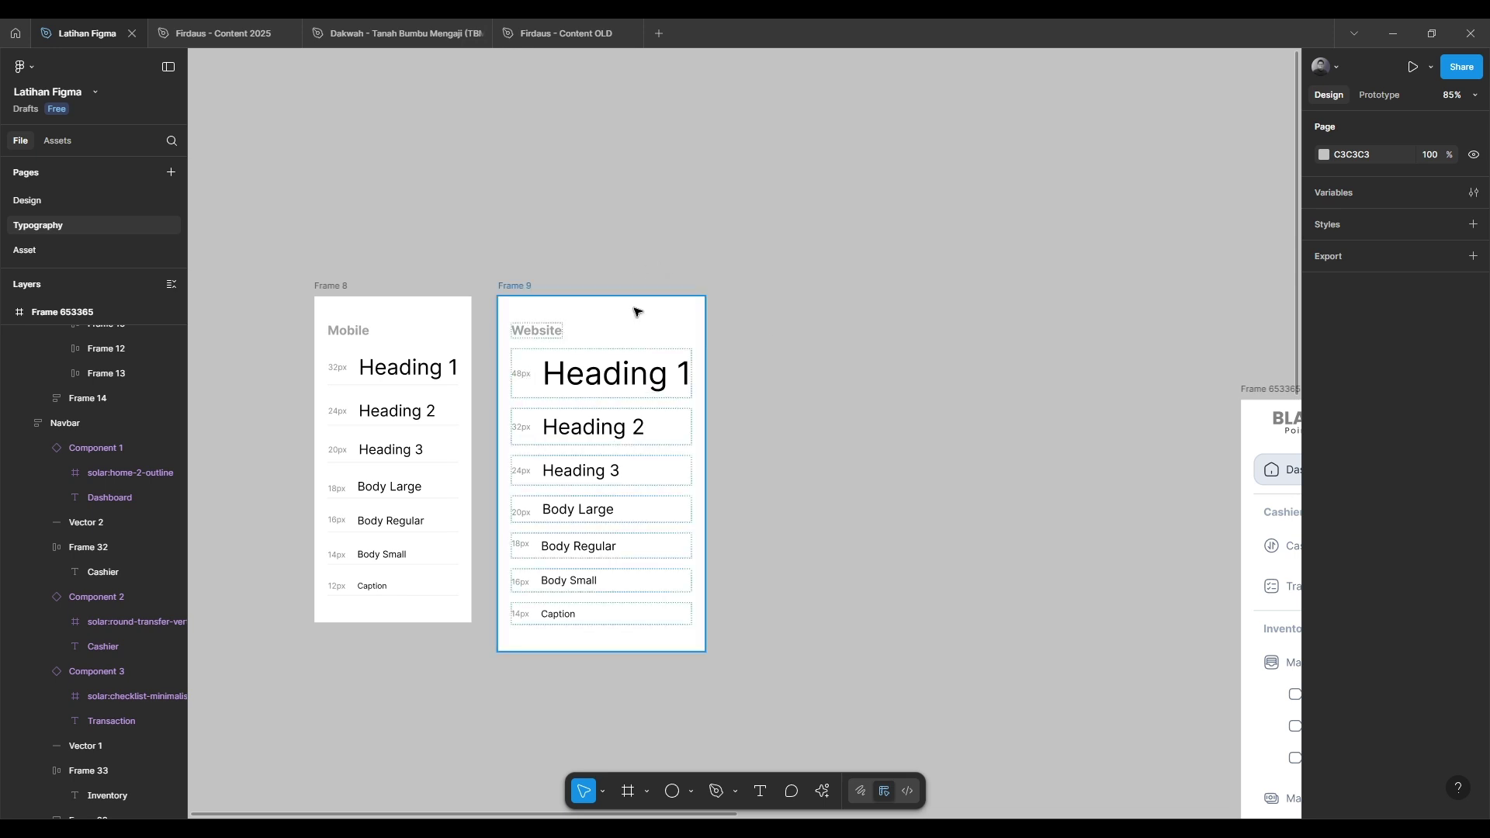
# Examine the Mobile and Website typography frames and the text properties of their Heading 1 samples
pyautogui.scroll(-2, 772, 287)
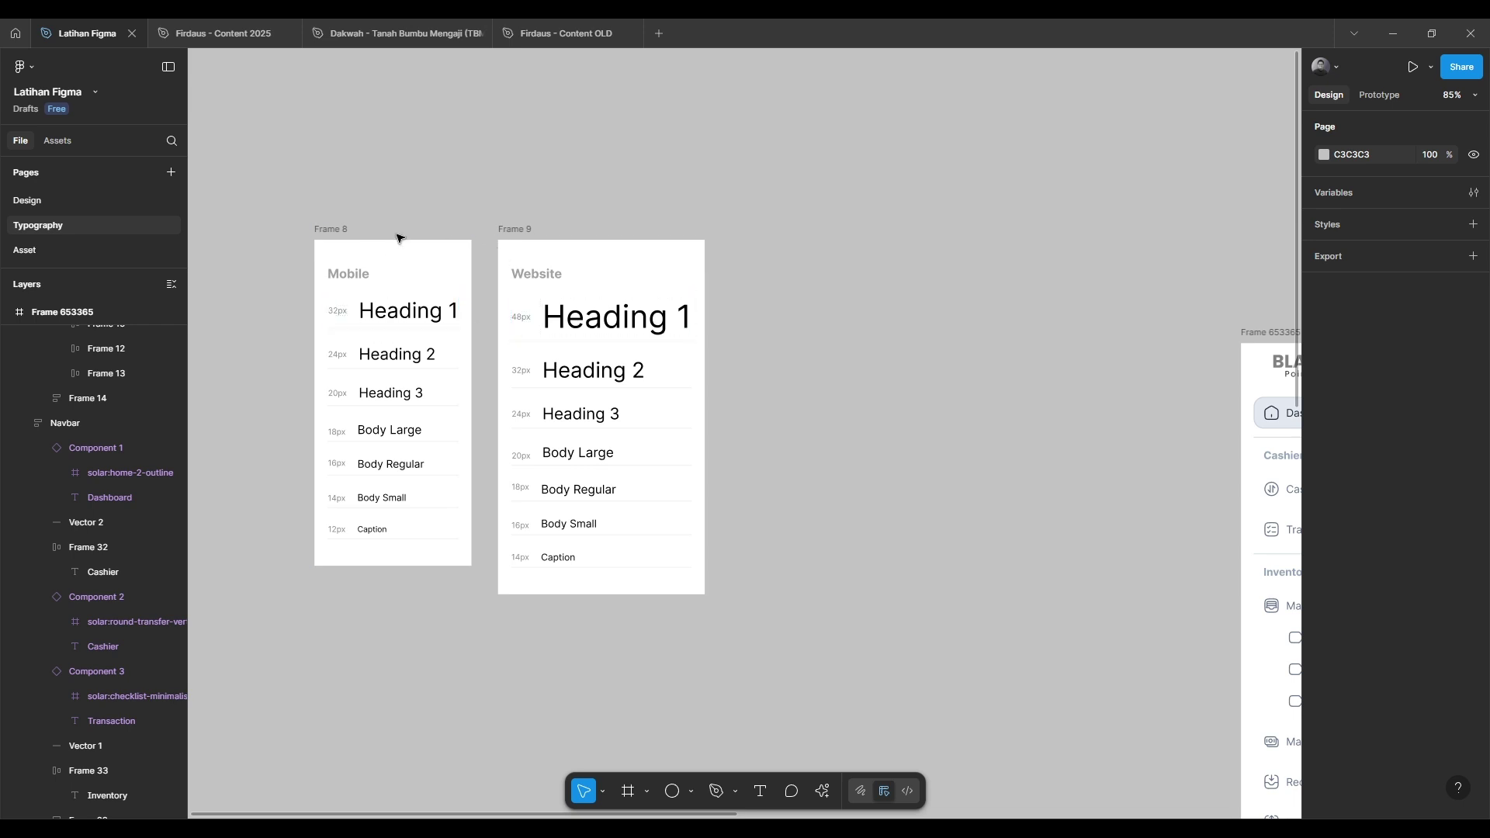
pyautogui.scroll(4, 391, 263)
pyautogui.scroll(1, 386, 329)
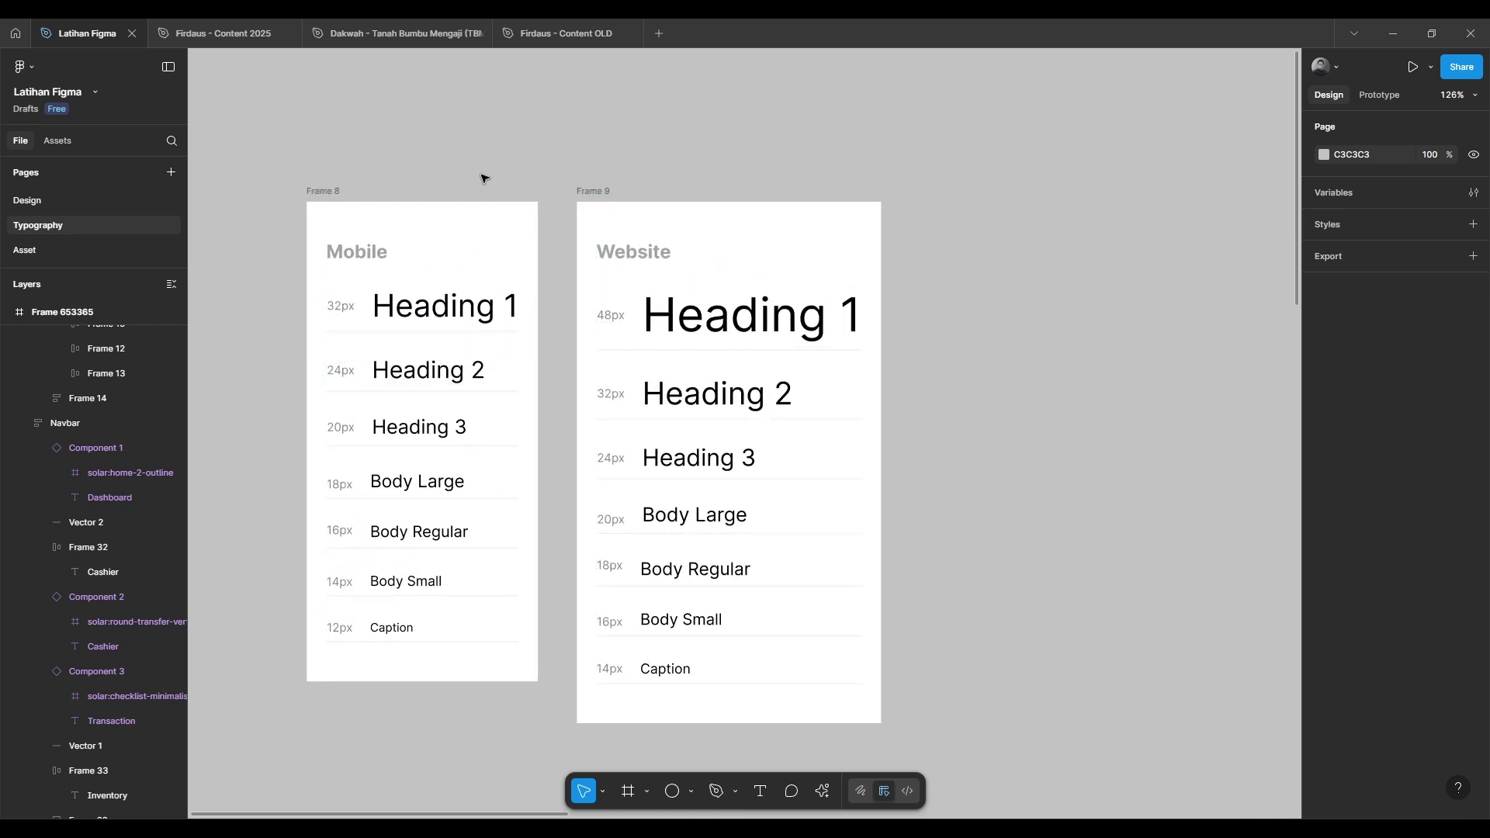
pyautogui.scroll(1, 427, 334)
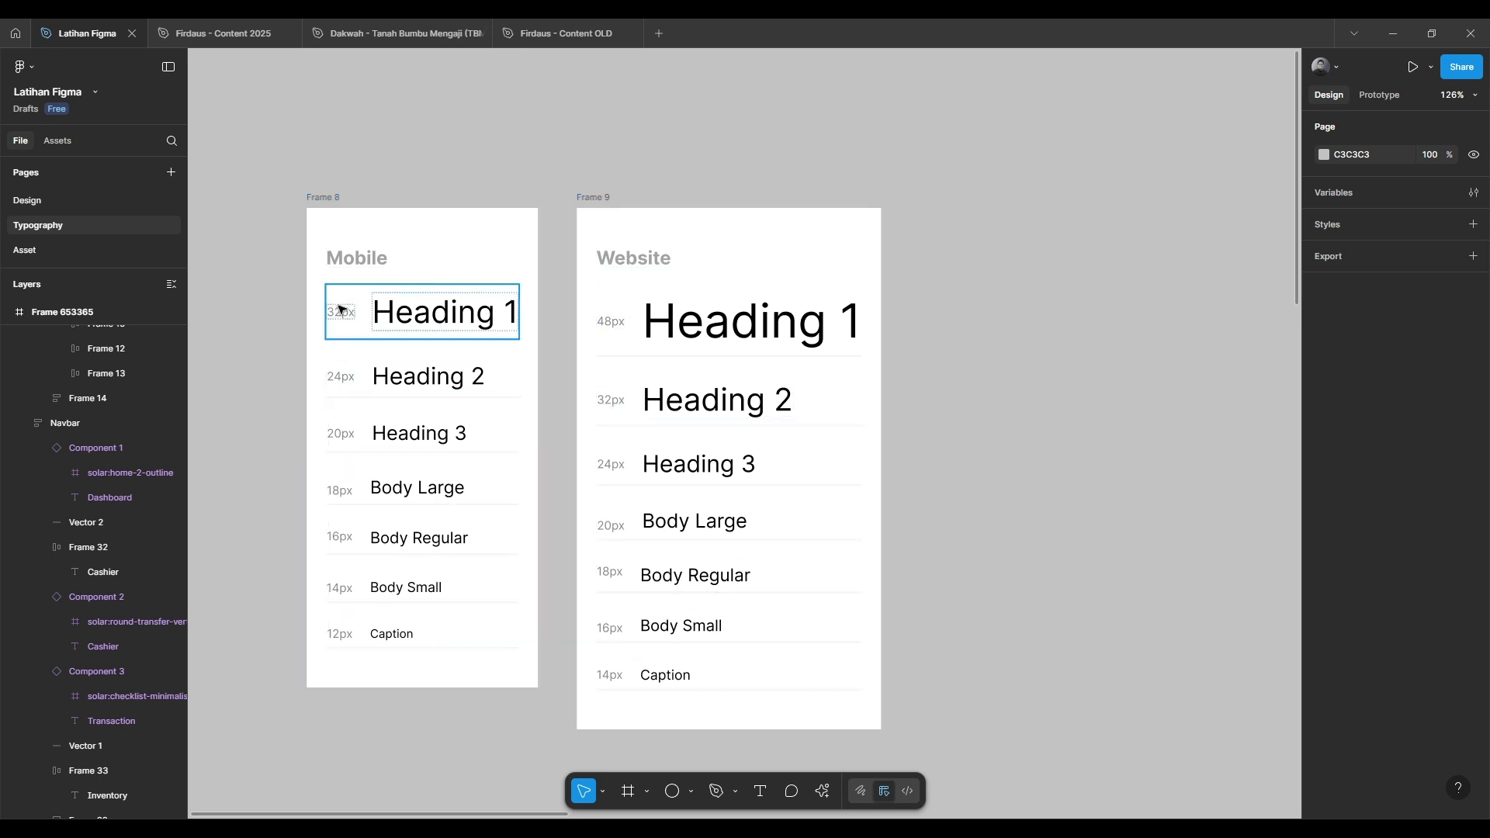
pyautogui.doubleClick(508, 313)
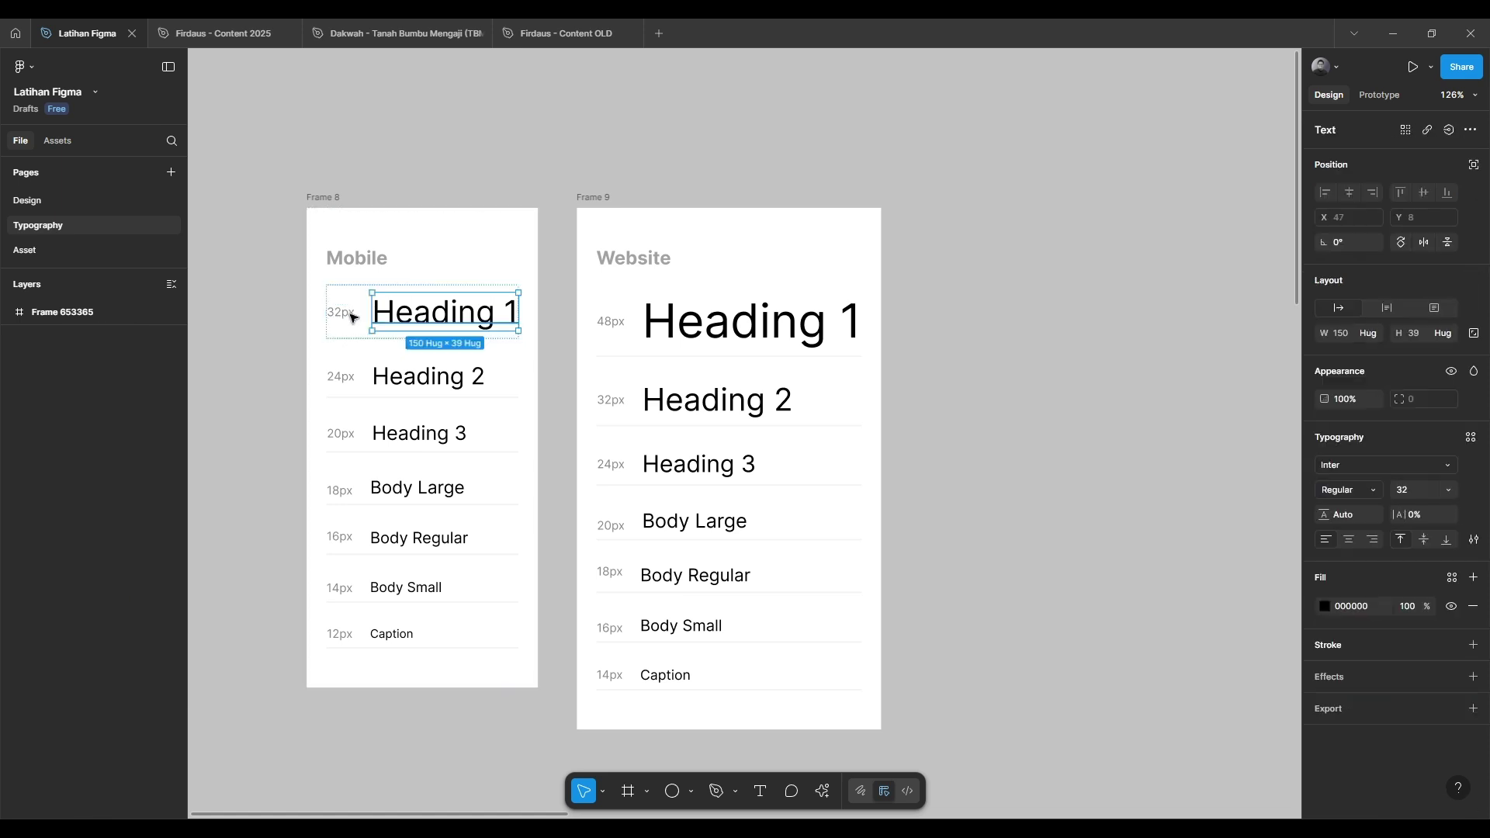
pyautogui.click(741, 322)
pyautogui.click(740, 322)
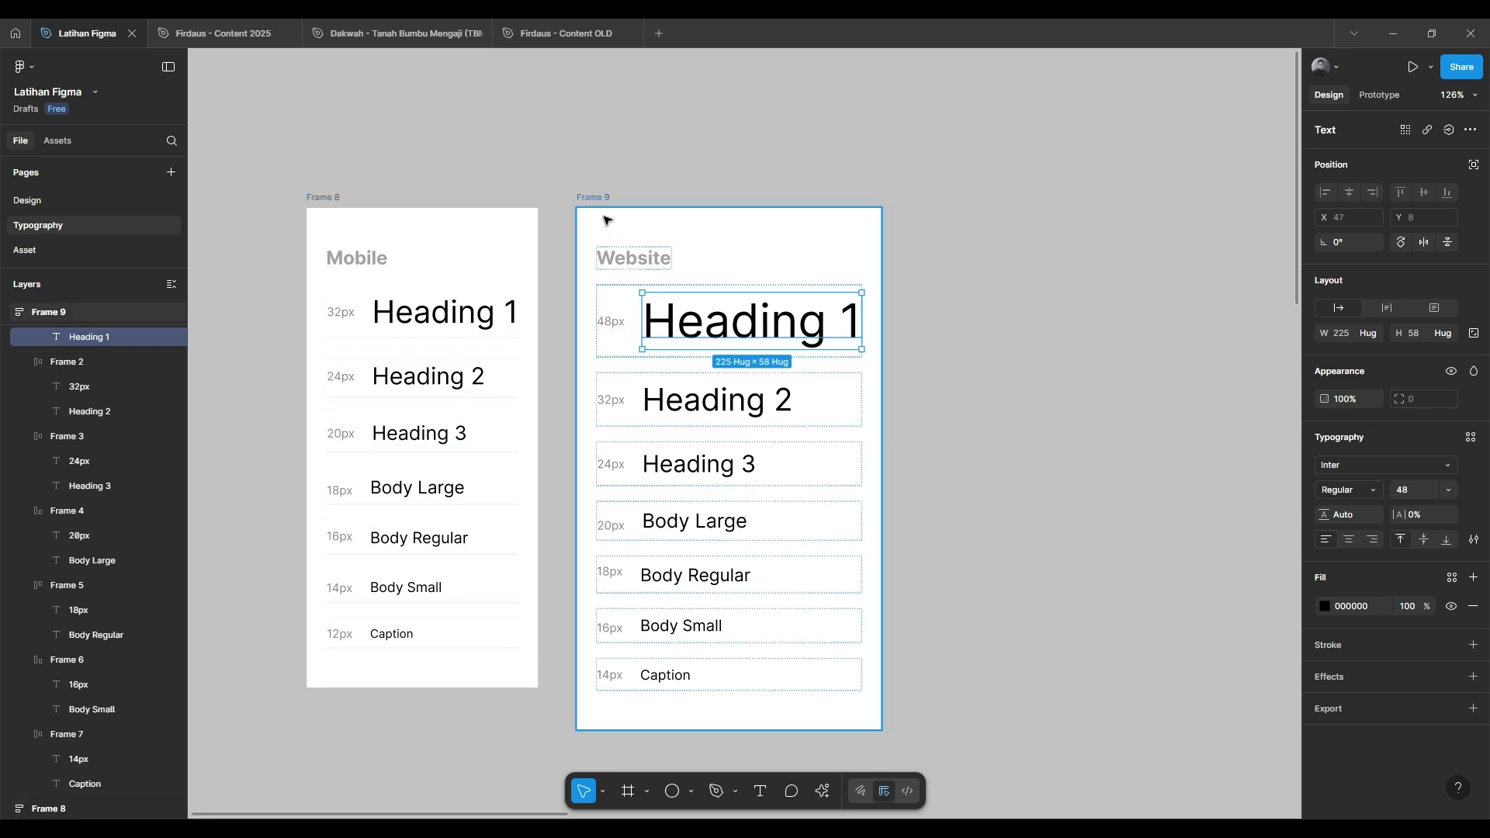
pyautogui.click(447, 217)
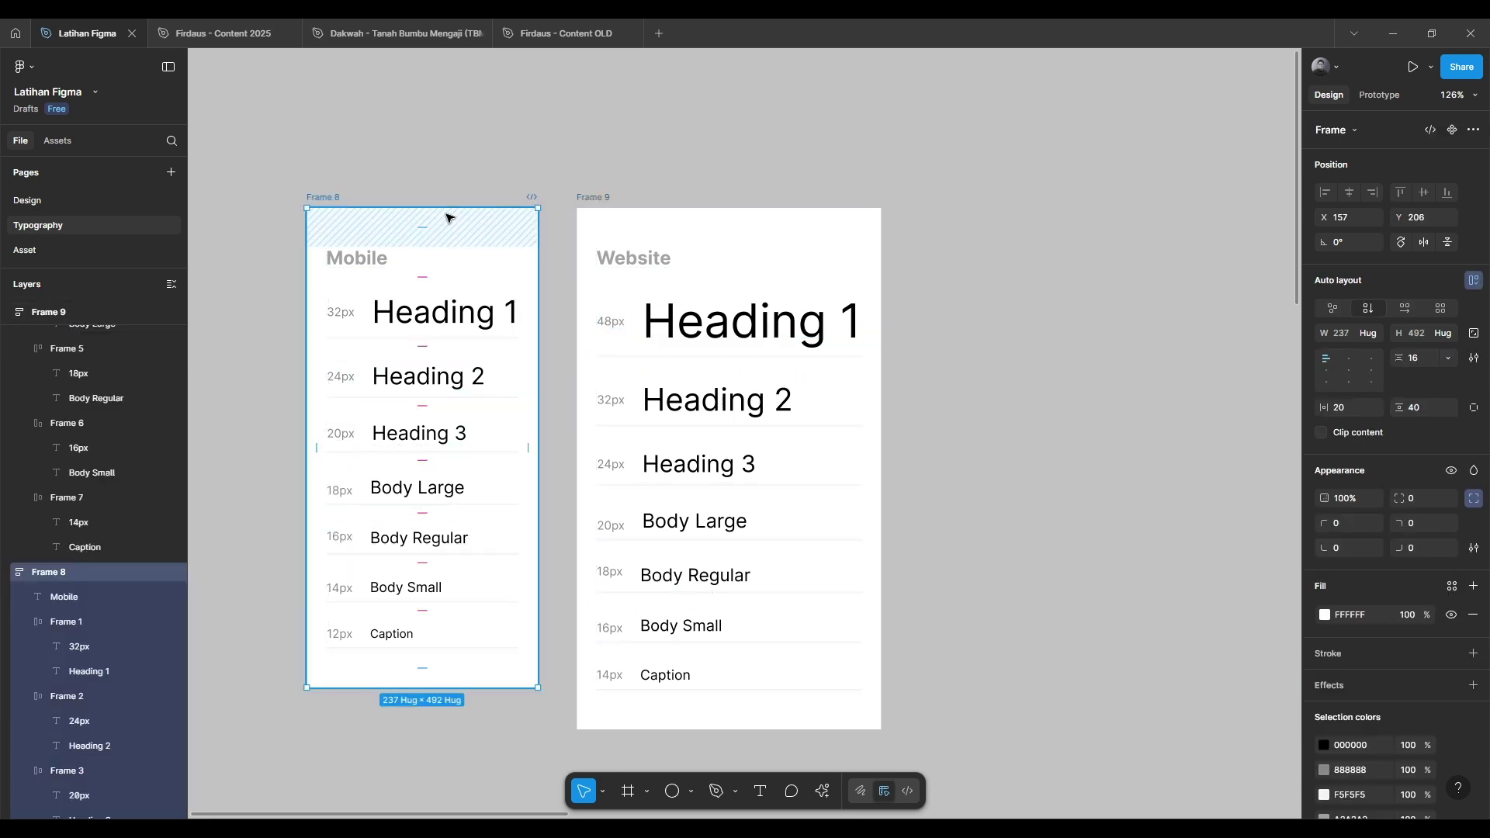
pyautogui.click(612, 199)
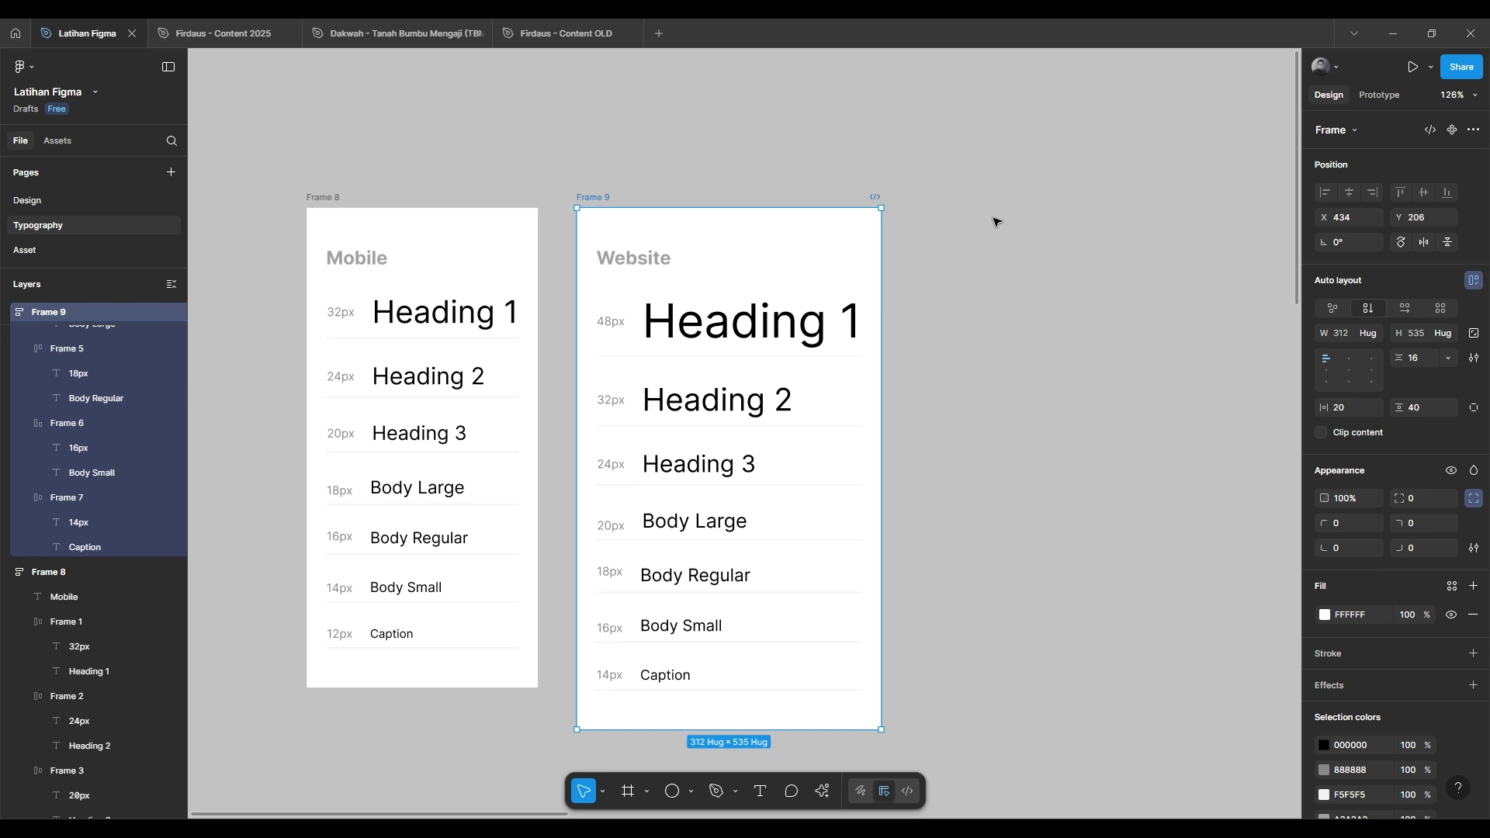
pyautogui.click(1034, 226)
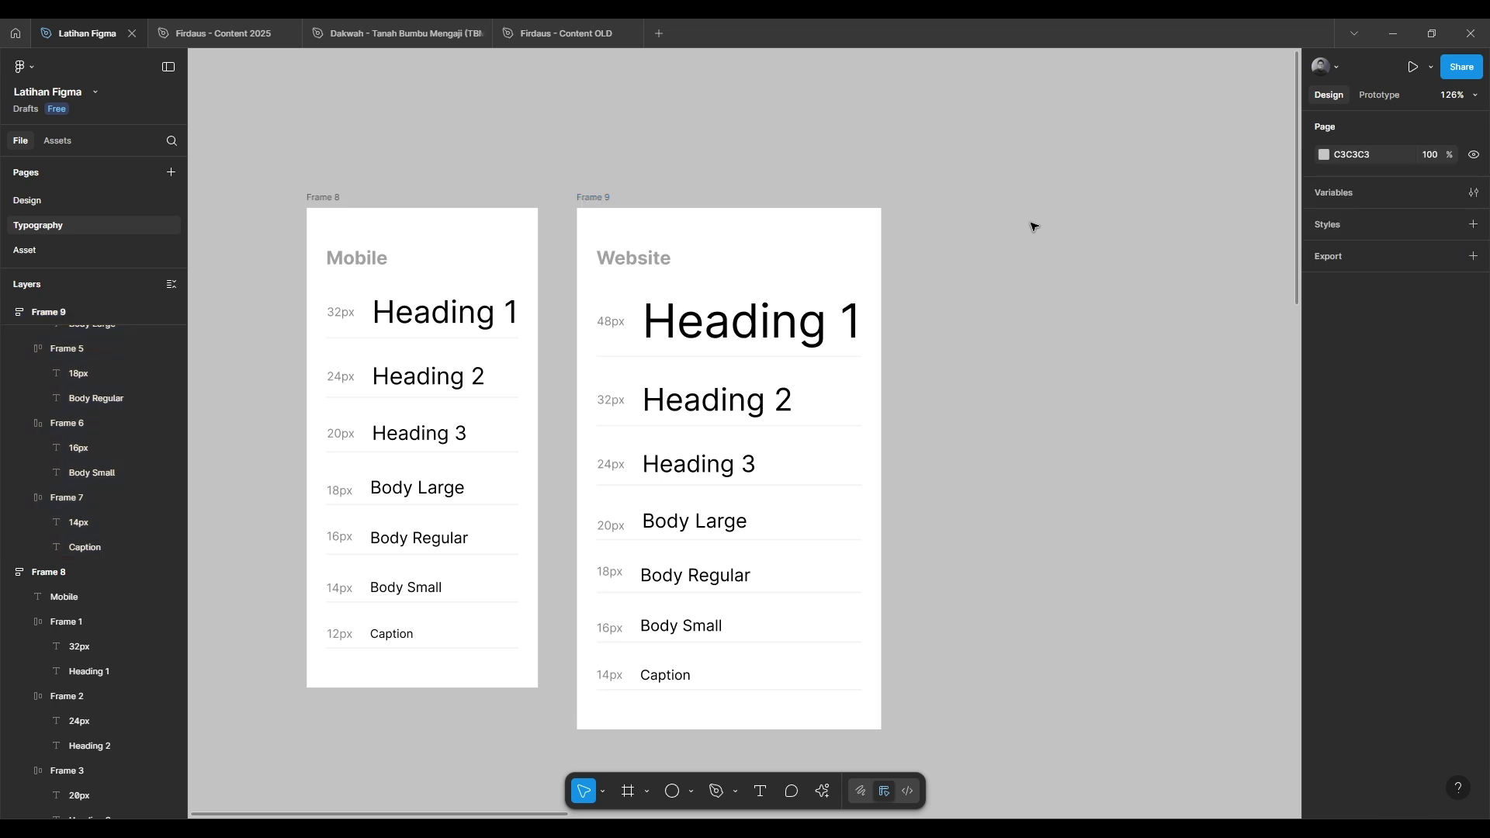
# Generate a type scale frame with the Typescales plugin, using base size 16 and scale 1.25
pyautogui.hotkey('ctrl', 'k')
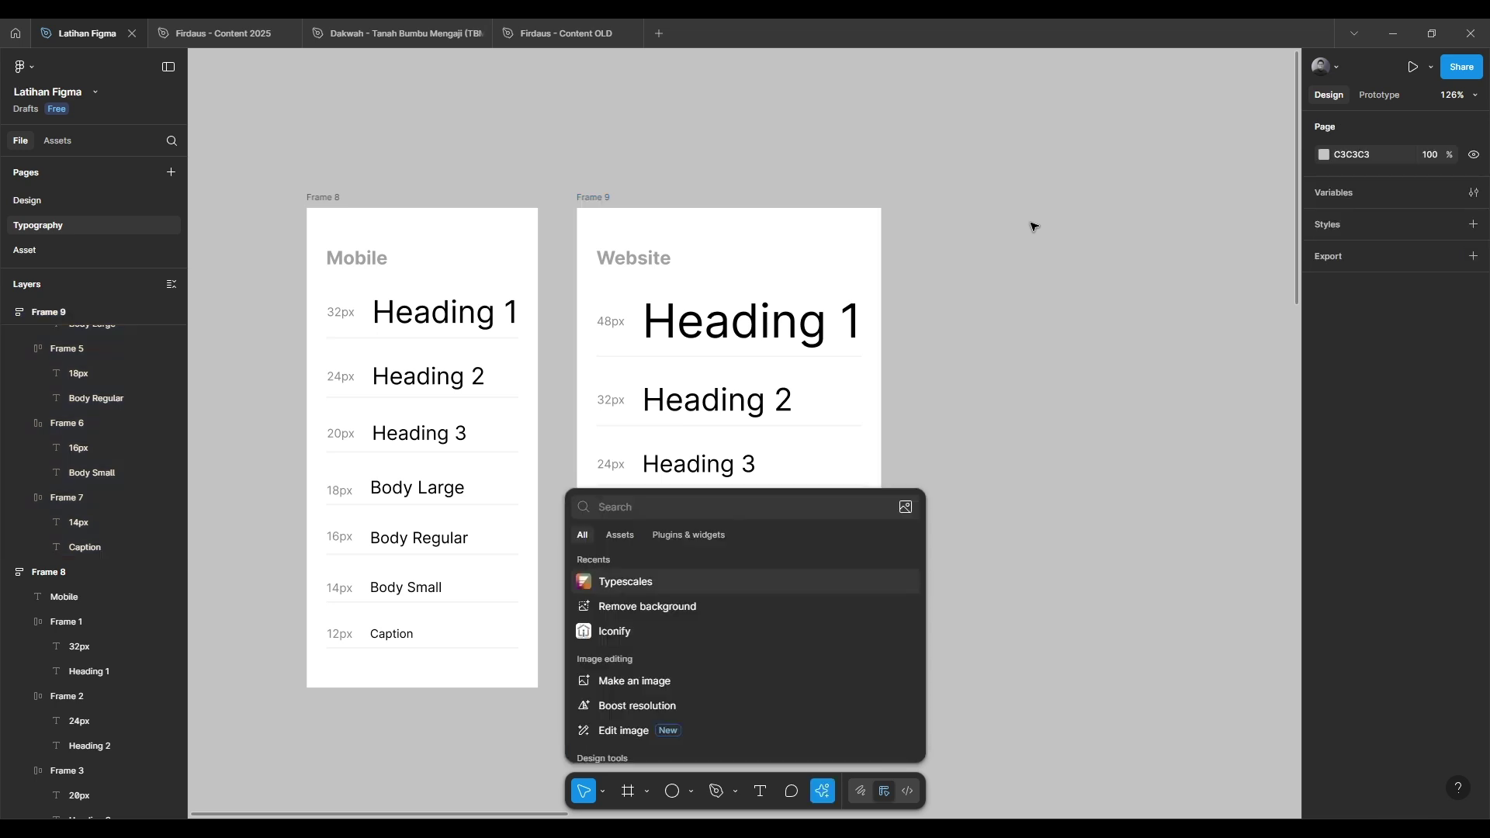
pyautogui.click(610, 583)
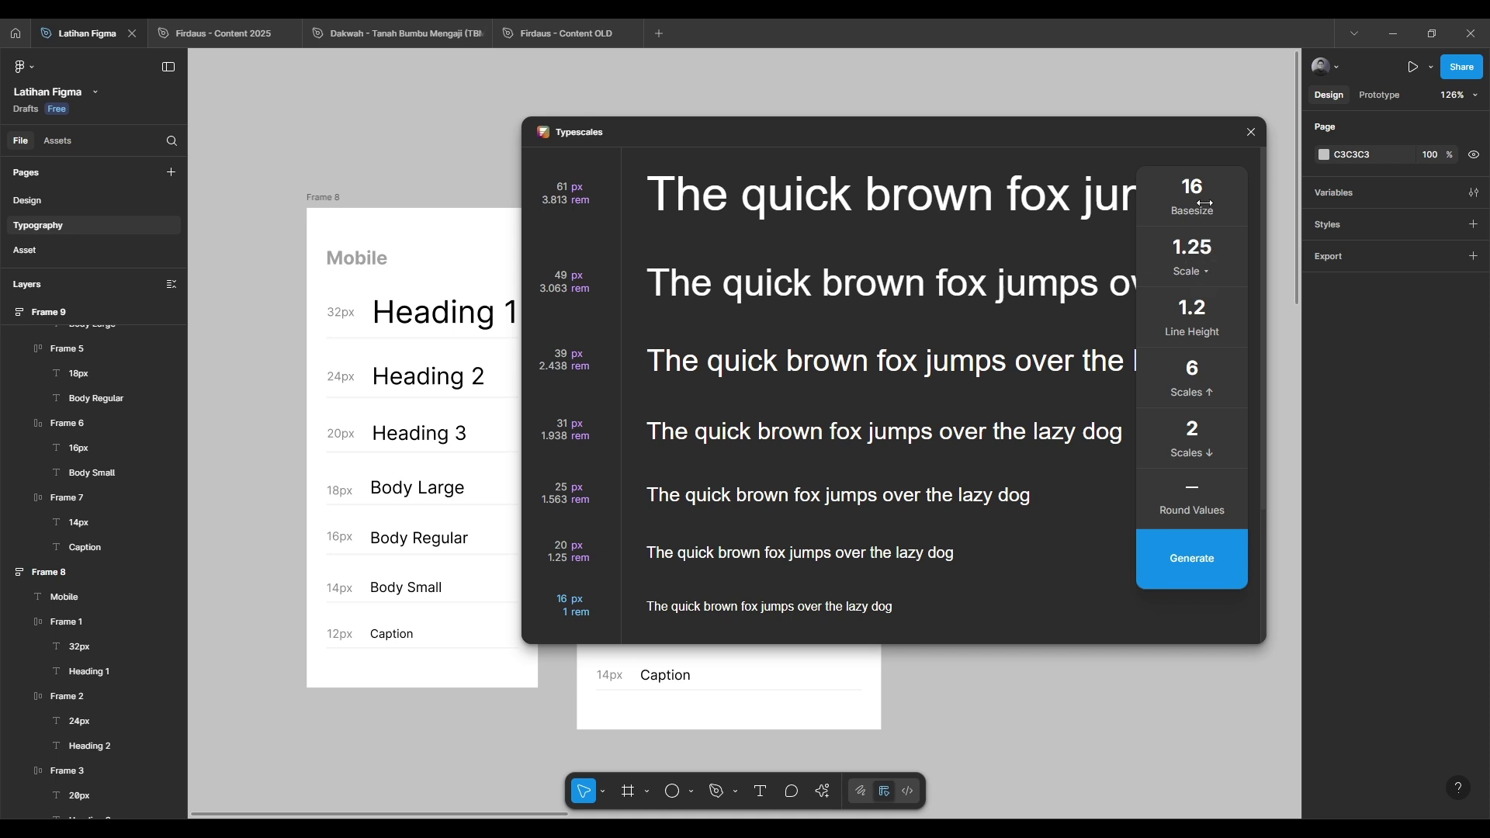
pyautogui.click(1184, 182)
pyautogui.hscroll(2, 1117, 698)
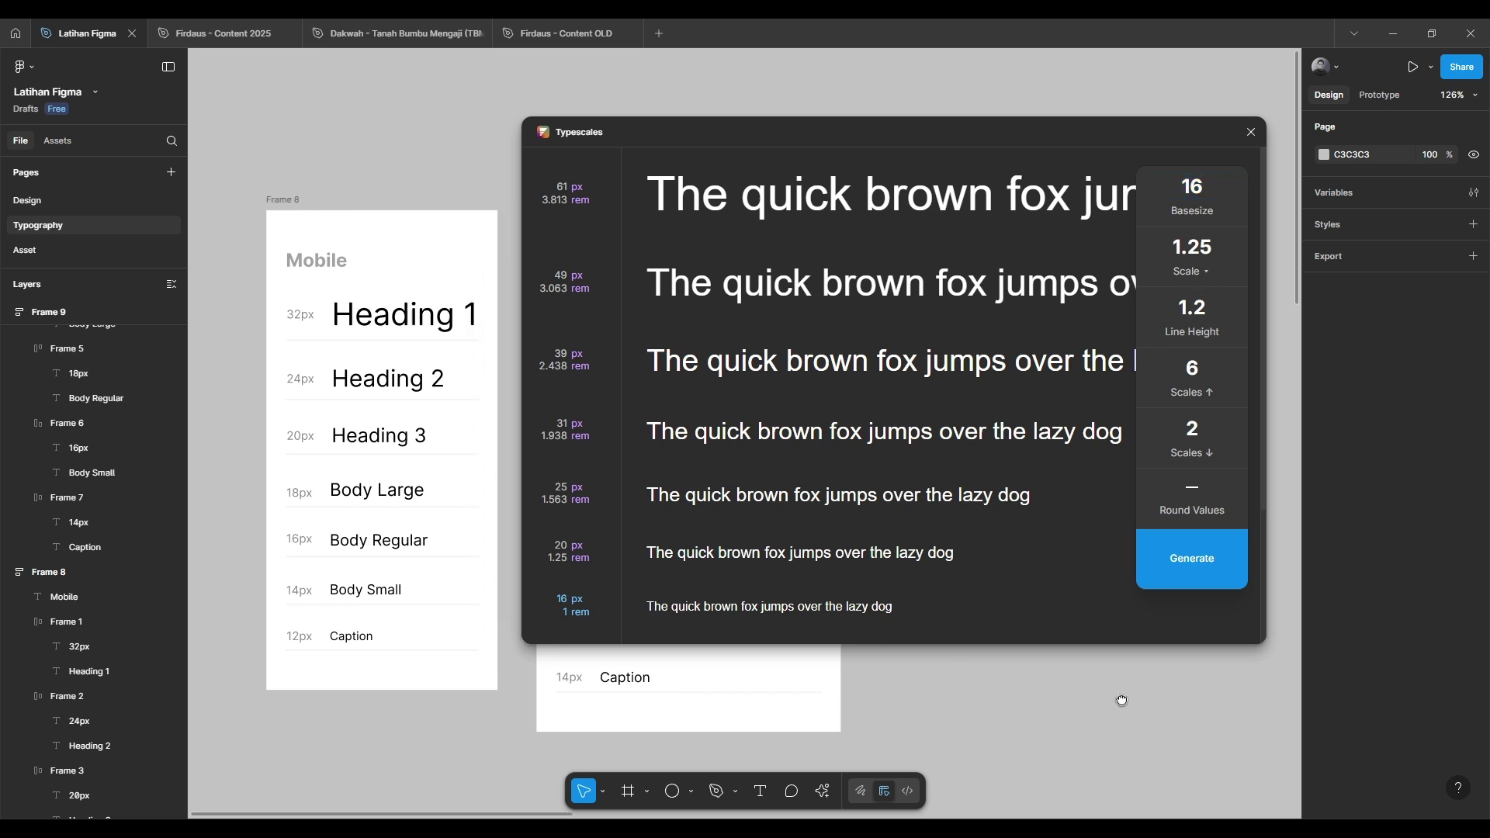
pyautogui.scroll(5, 719, 667)
pyautogui.scroll(3, 393, 460)
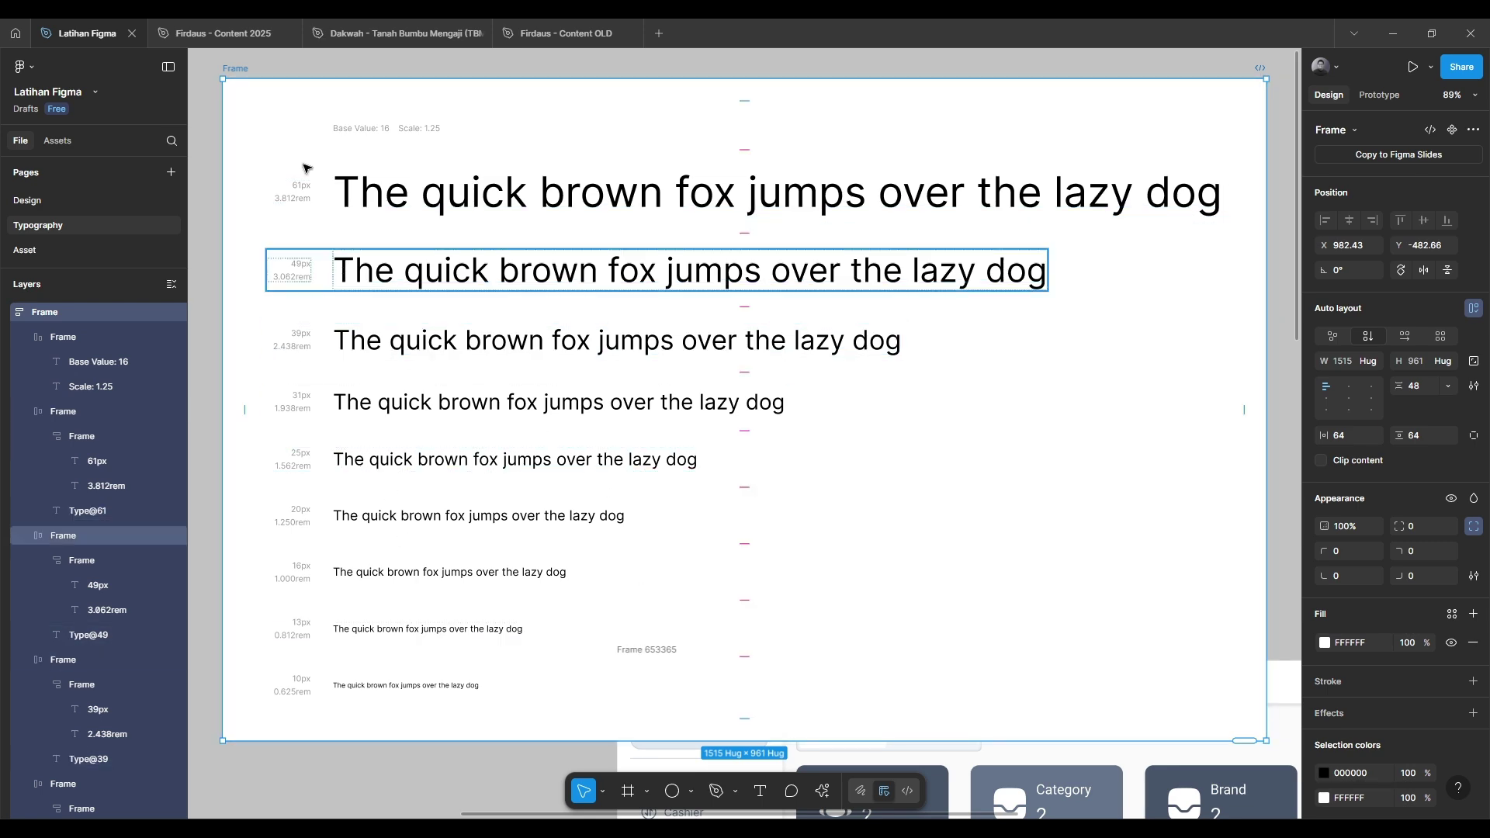
# Move the generated type scale frame above the dashboard design and delete it
pyautogui.scroll(-3, 237, 129)
pyautogui.scroll(2, 334, 260)
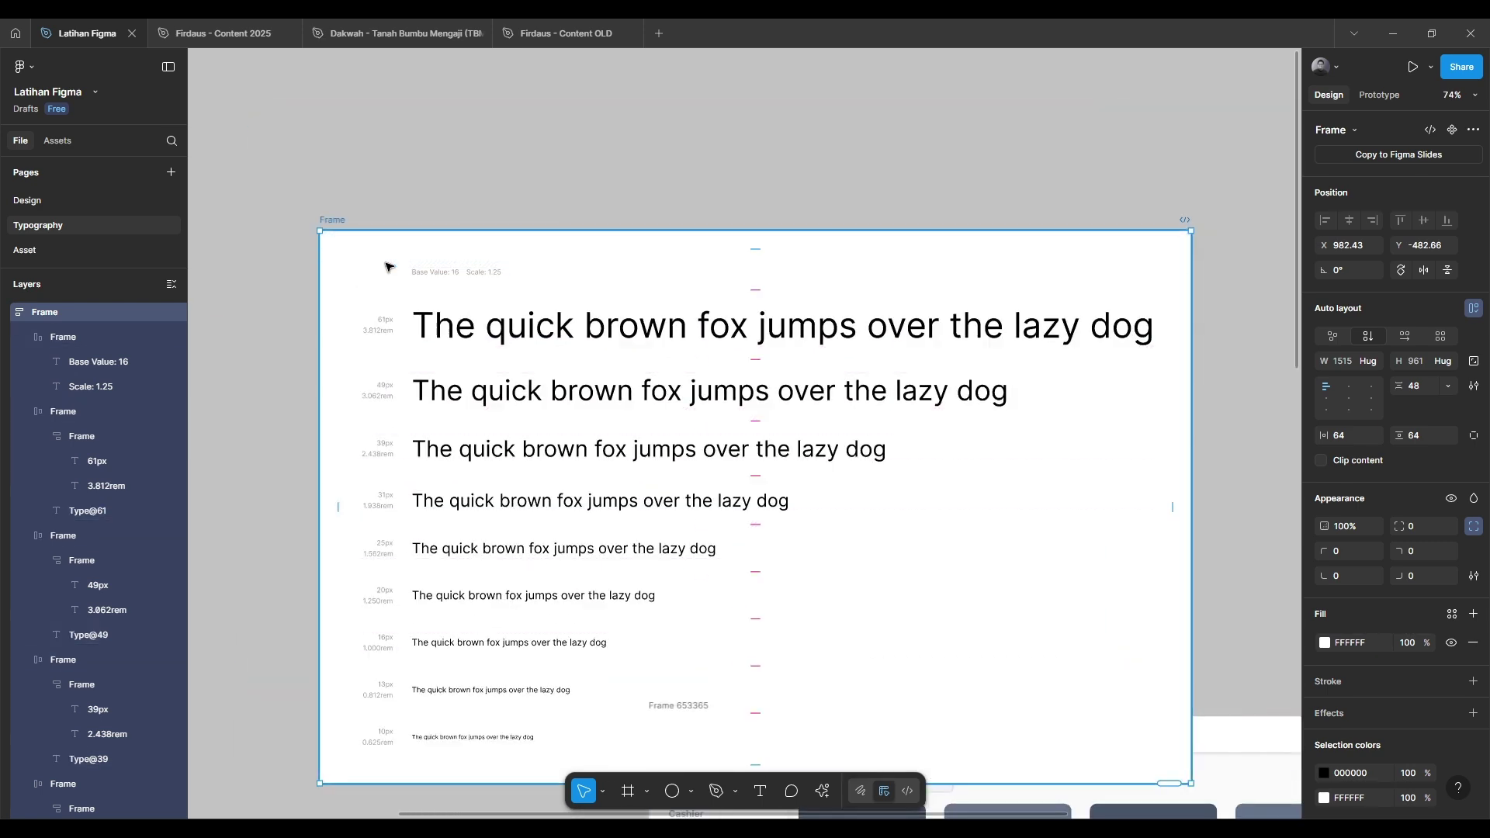
pyautogui.moveTo(355, 239); pyautogui.dragTo(298, 133)
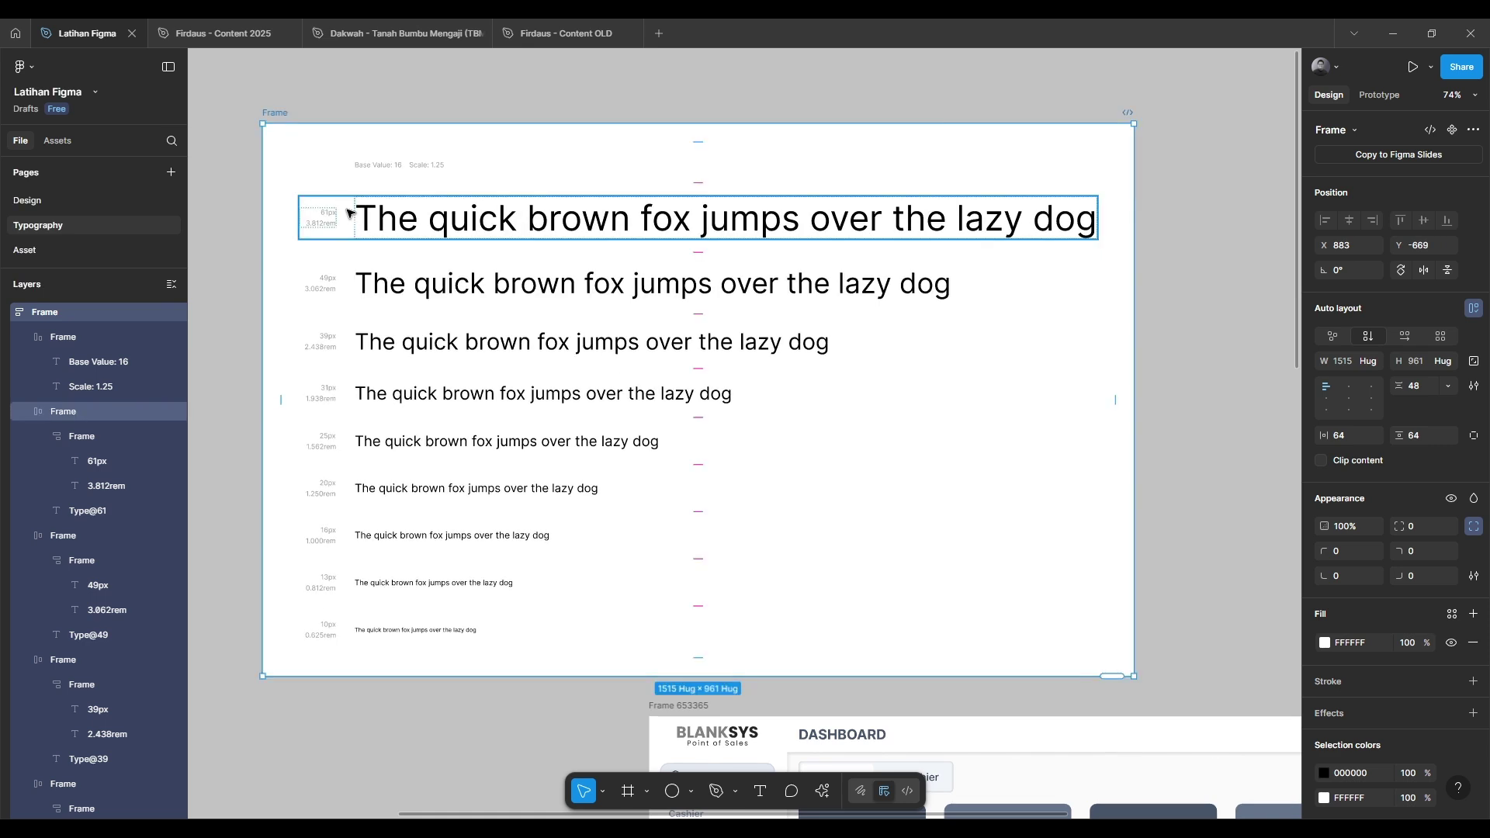
pyautogui.press('Delete')
# Examine the Heading 1 row in the Mobile frame and the typography settings of its text
pyautogui.scroll(-5, 588, 465)
pyautogui.moveTo(589, 466); pyautogui.dragTo(962, 369)
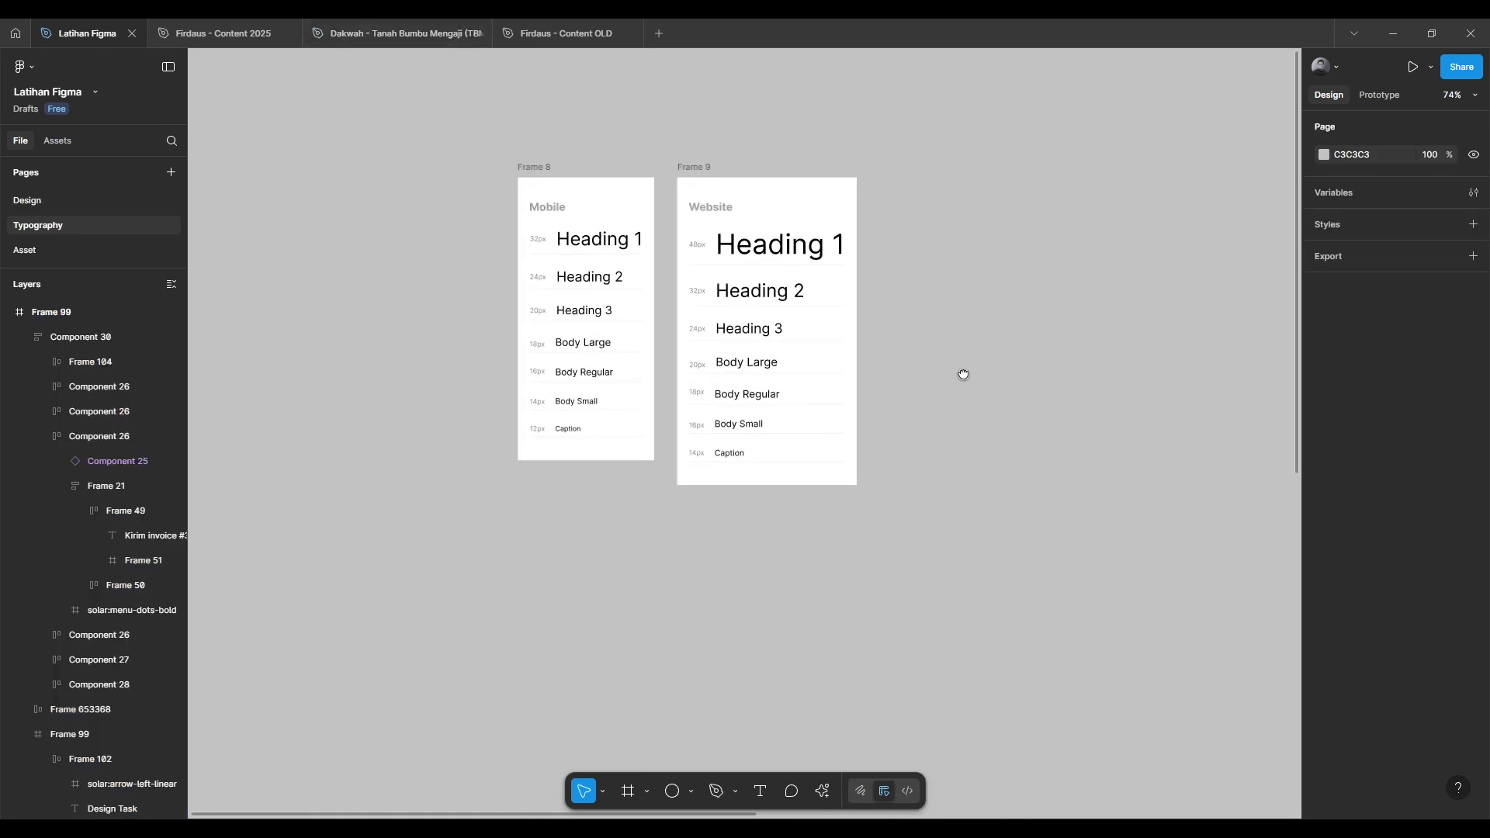
pyautogui.scroll(5, 786, 288)
pyautogui.scroll(5, 675, 270)
pyautogui.scroll(-2, 579, 273)
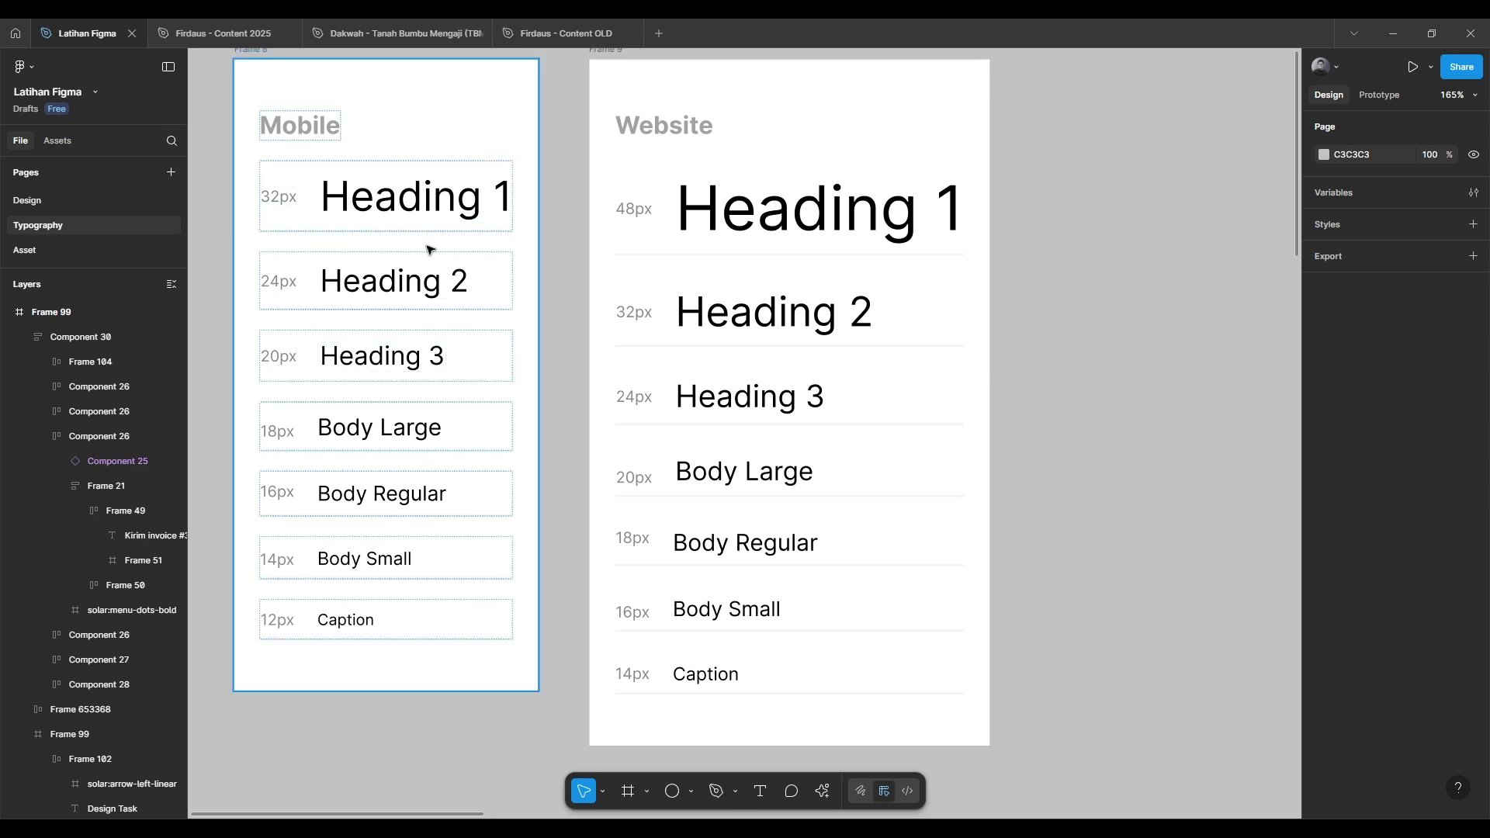
pyautogui.moveTo(456, 239); pyautogui.dragTo(480, 289)
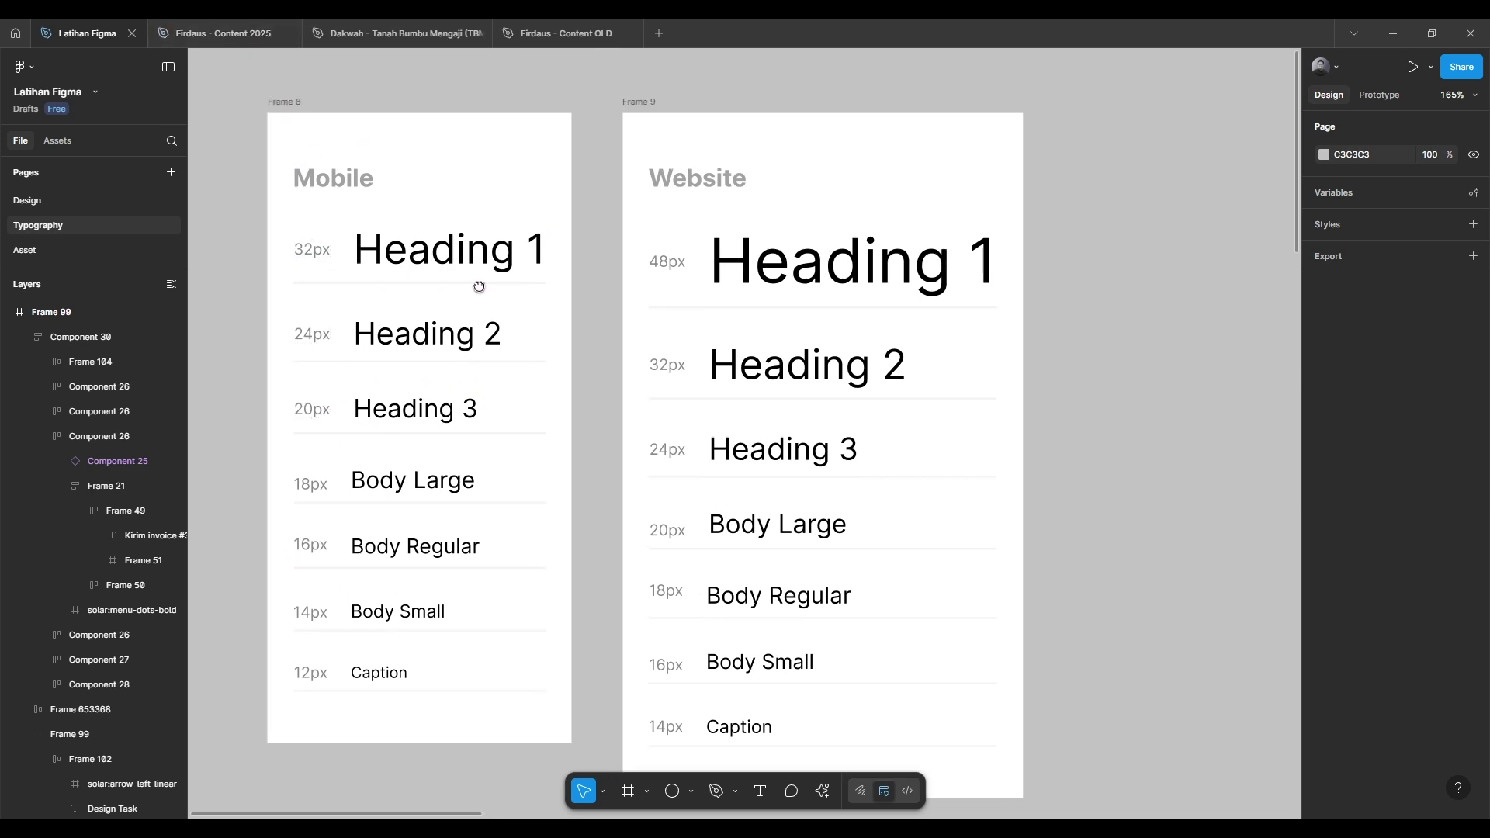
pyautogui.doubleClick(423, 256)
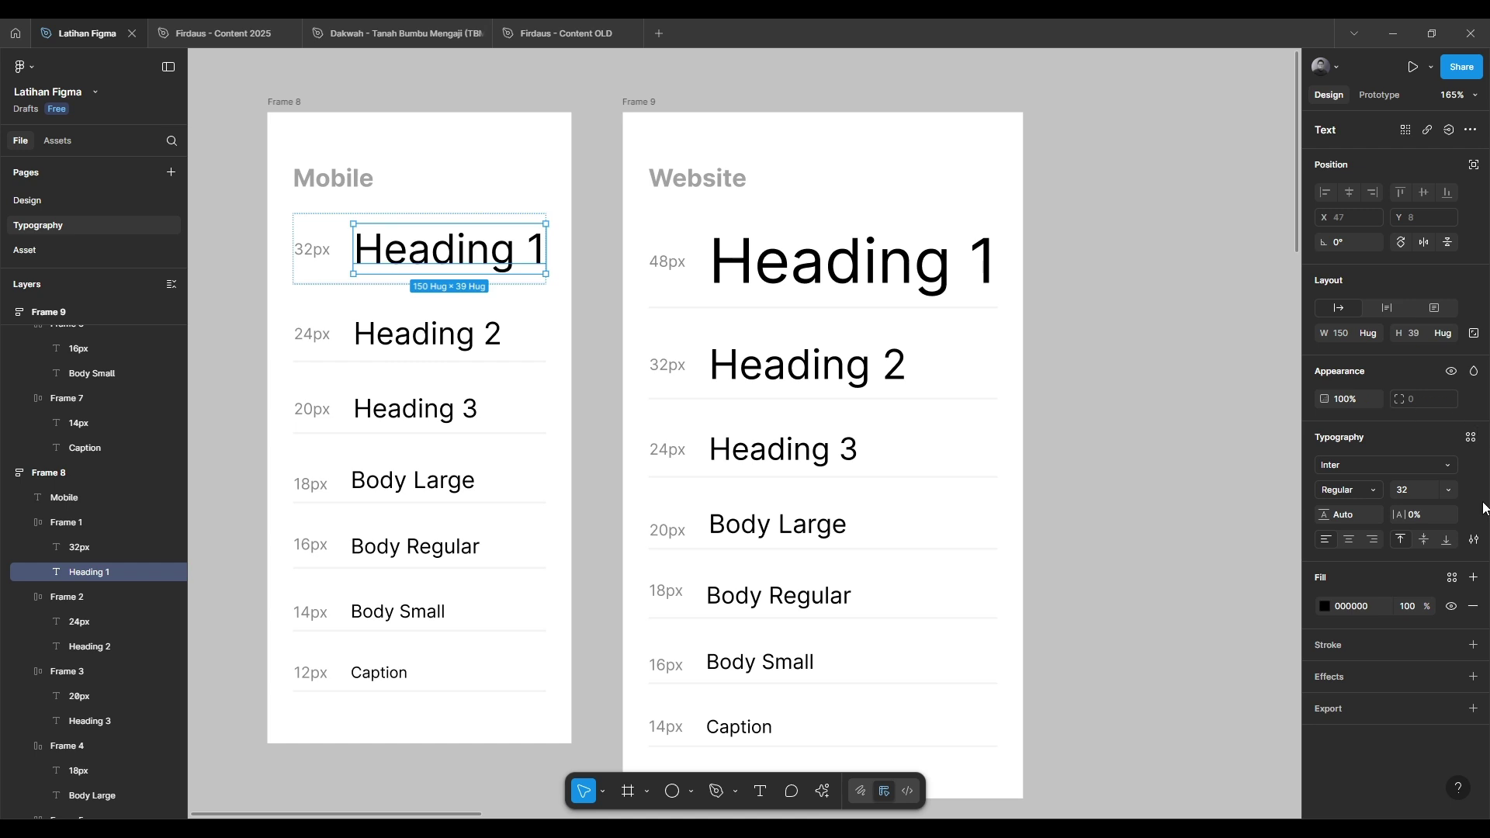
pyautogui.click(1173, 293)
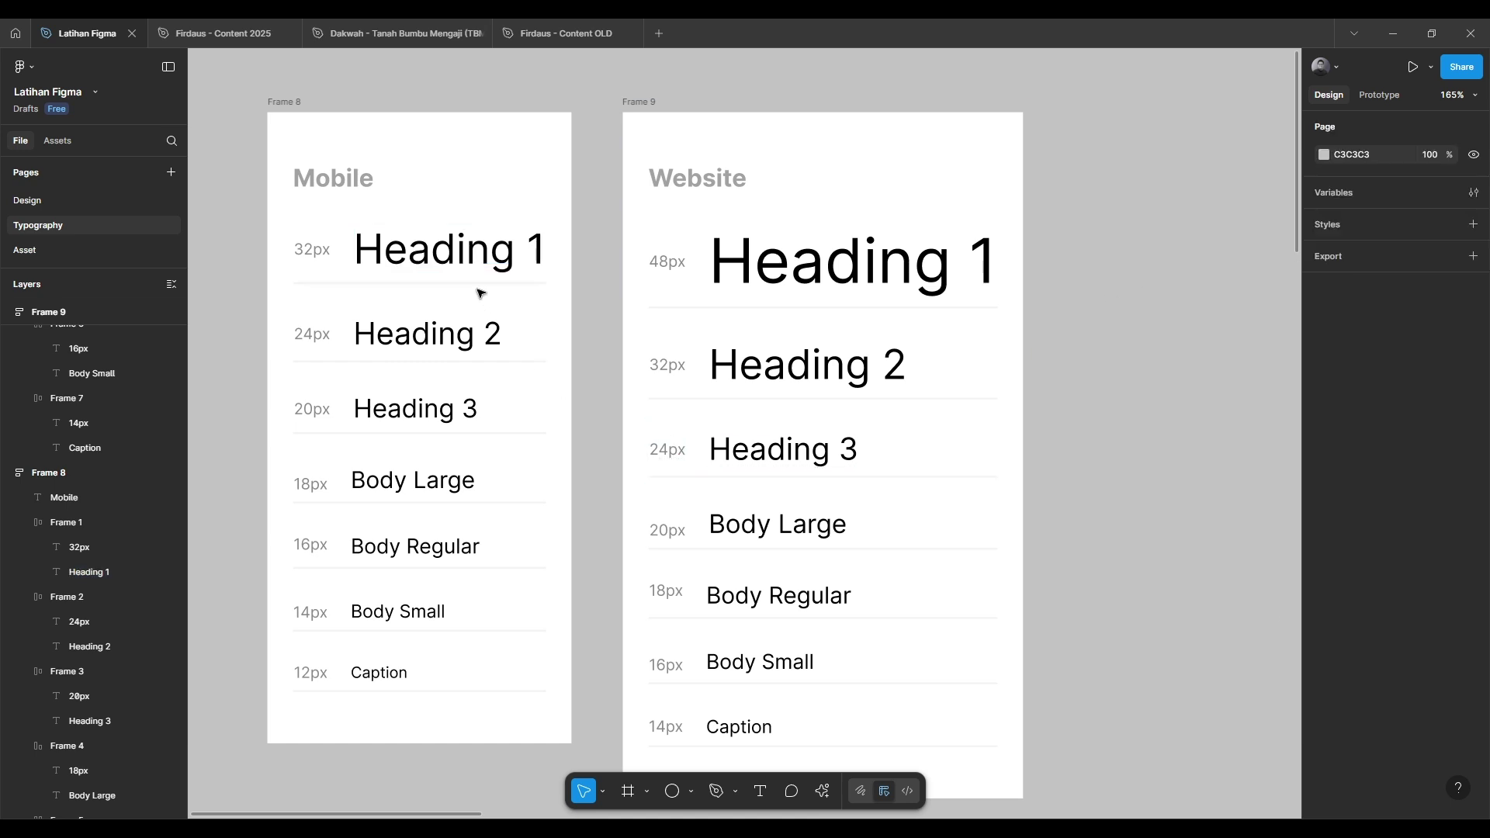
pyautogui.click(526, 219)
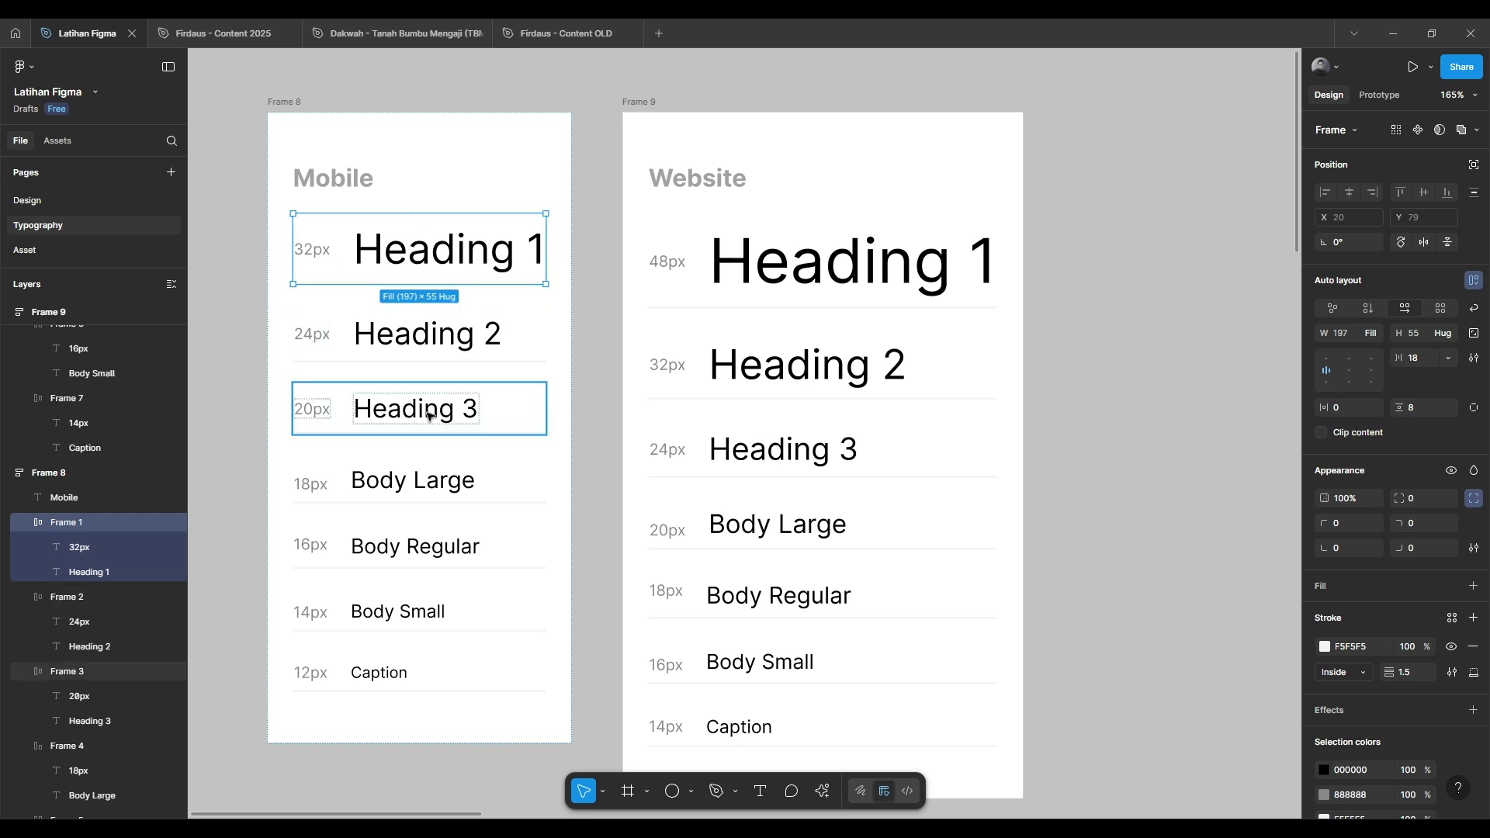
pyautogui.doubleClick(440, 256)
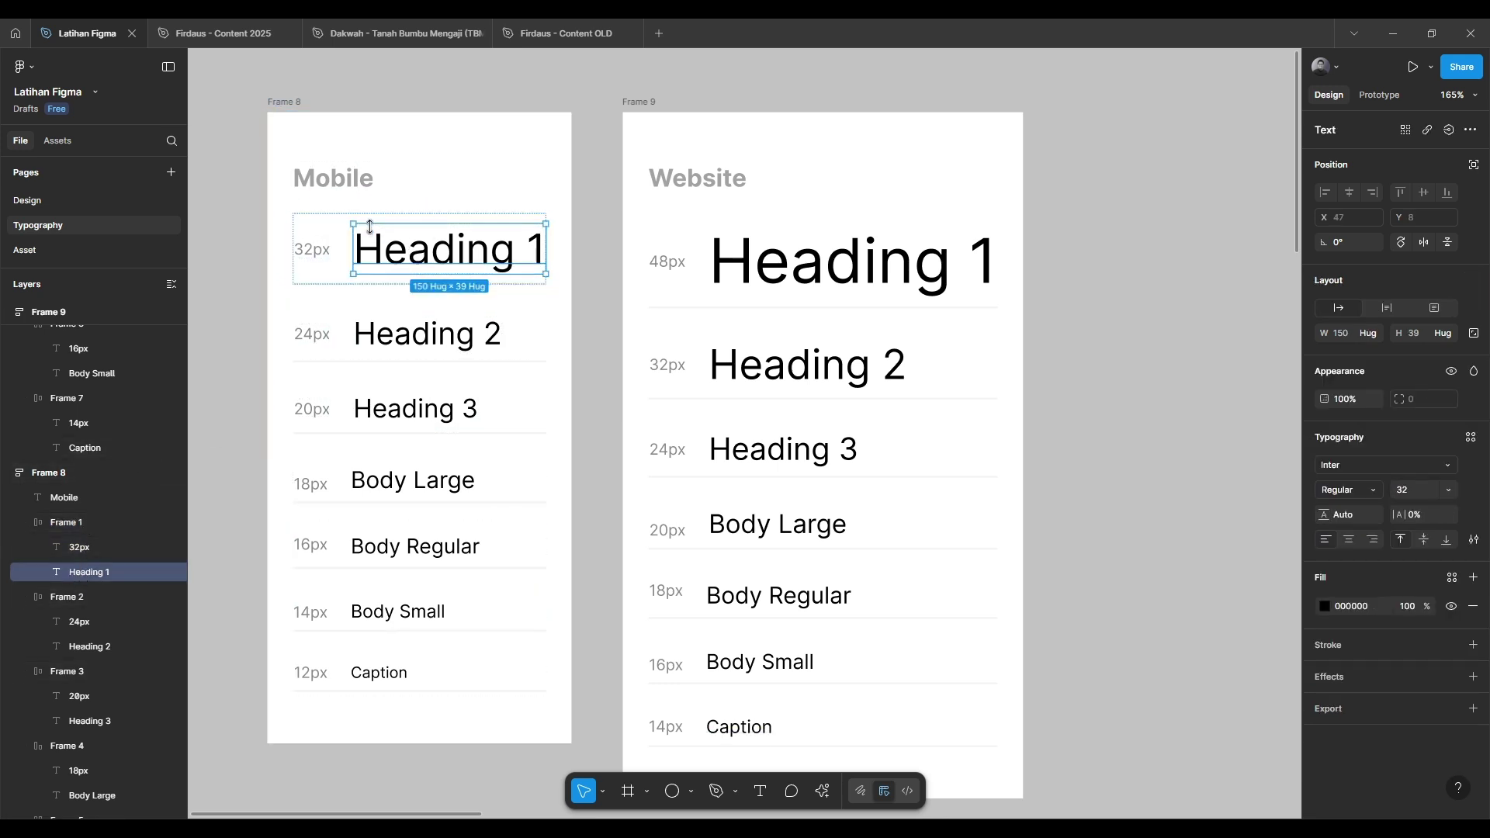
pyautogui.press('Escape')
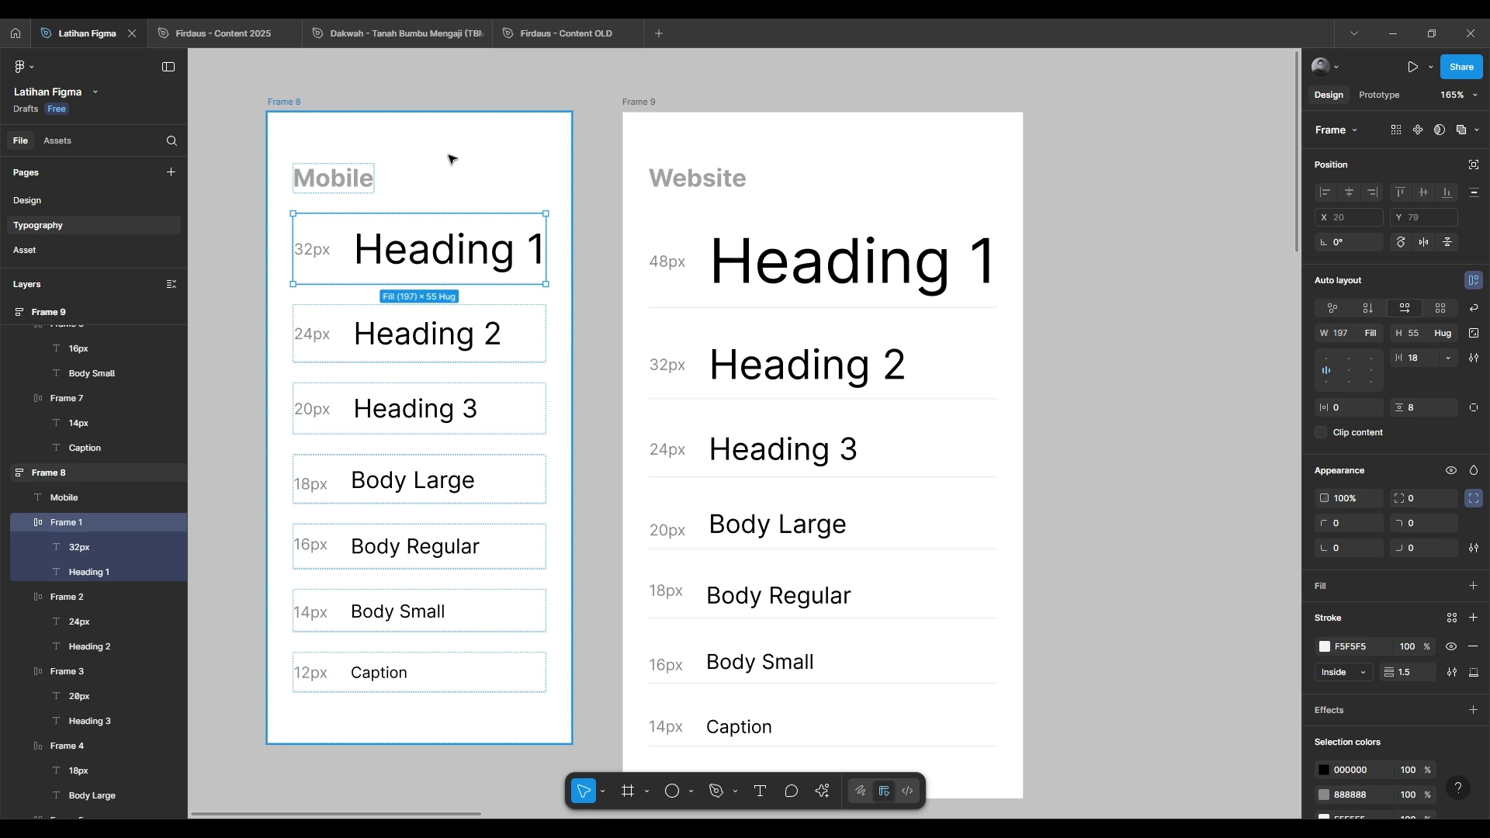
# Create a text style named "Mobile H1" from the Heading 1 text in the Mobile frame
pyautogui.click(437, 261)
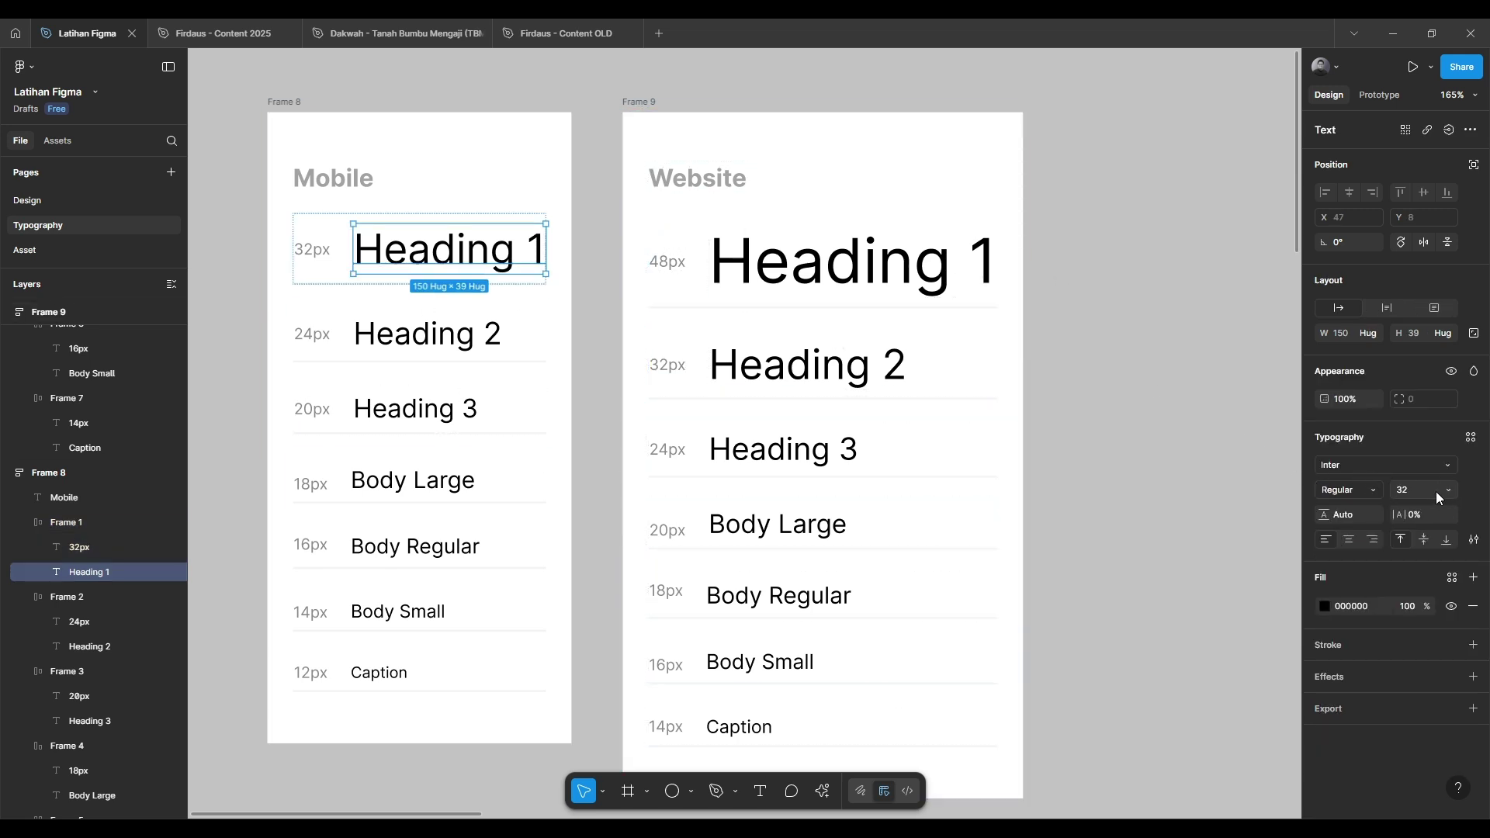
pyautogui.click(1472, 439)
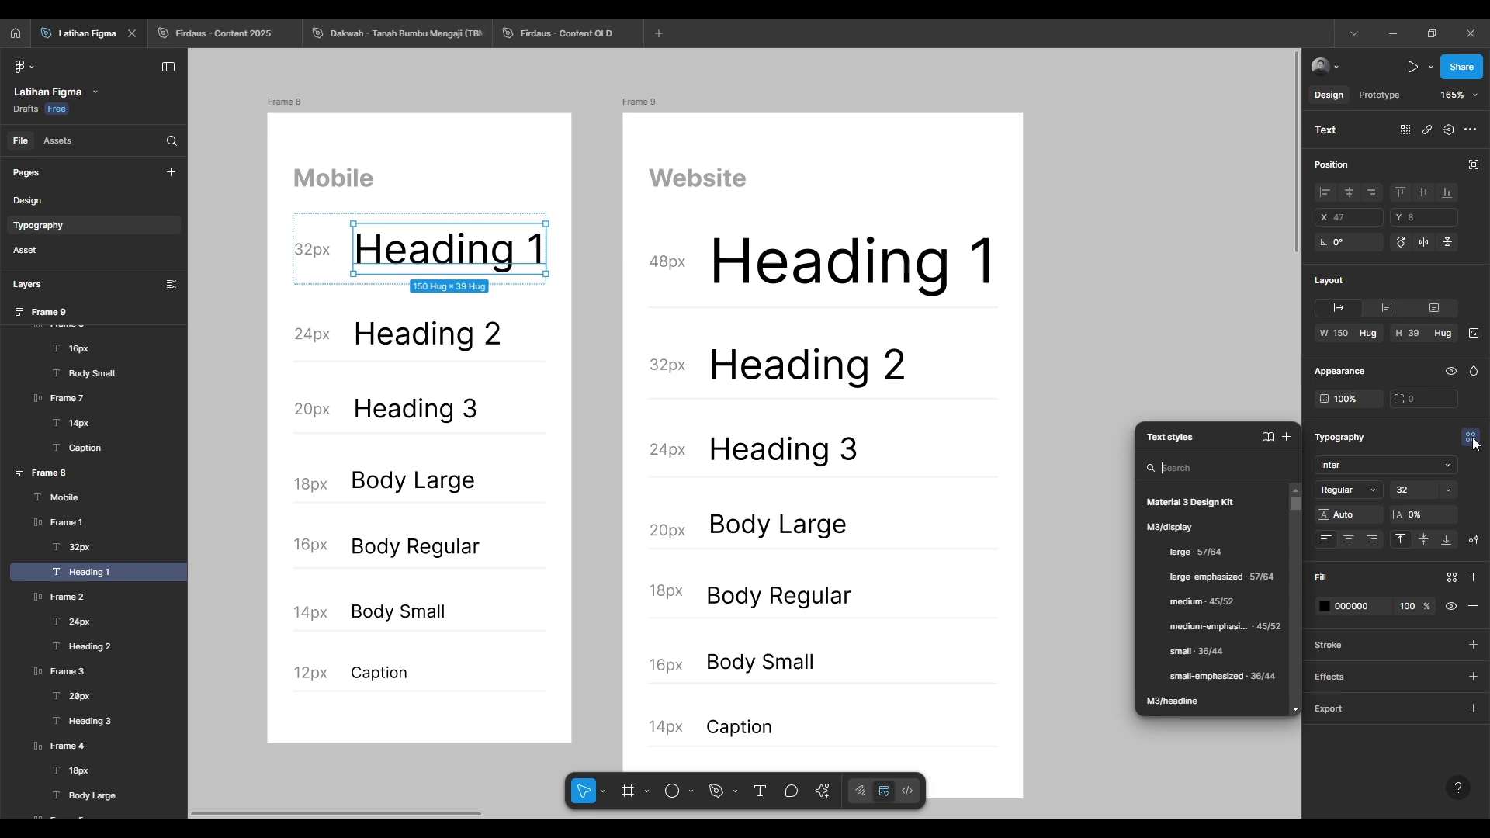
pyautogui.click(1285, 437)
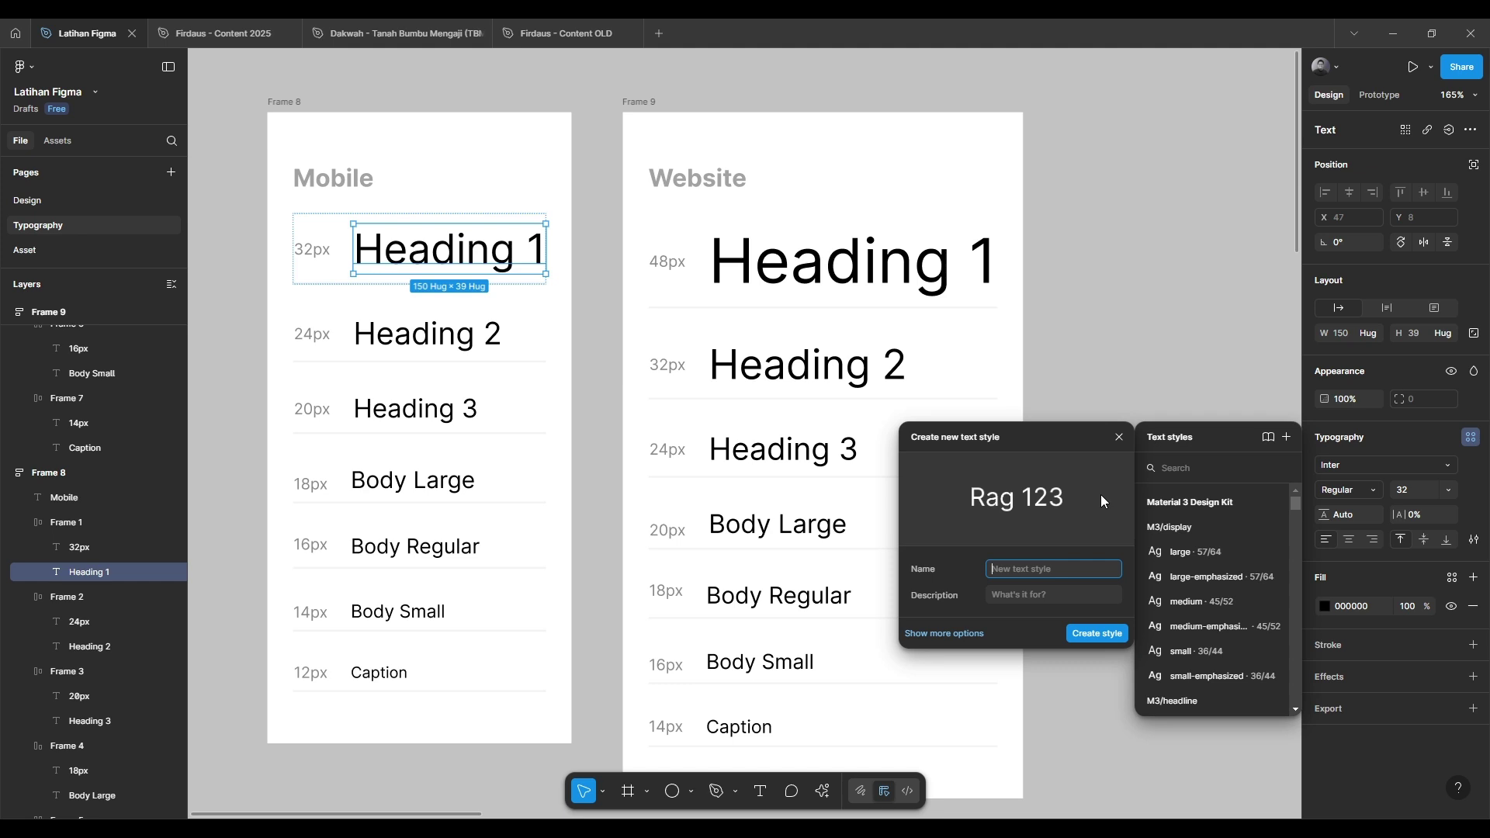
pyautogui.write('Heading1')
pyautogui.press('BackSpace')
pyautogui.press('BackSpace')
pyautogui.hotkey('ctrl', 'a')
pyautogui.write('Mobile H1')
pyautogui.click(1096, 633)
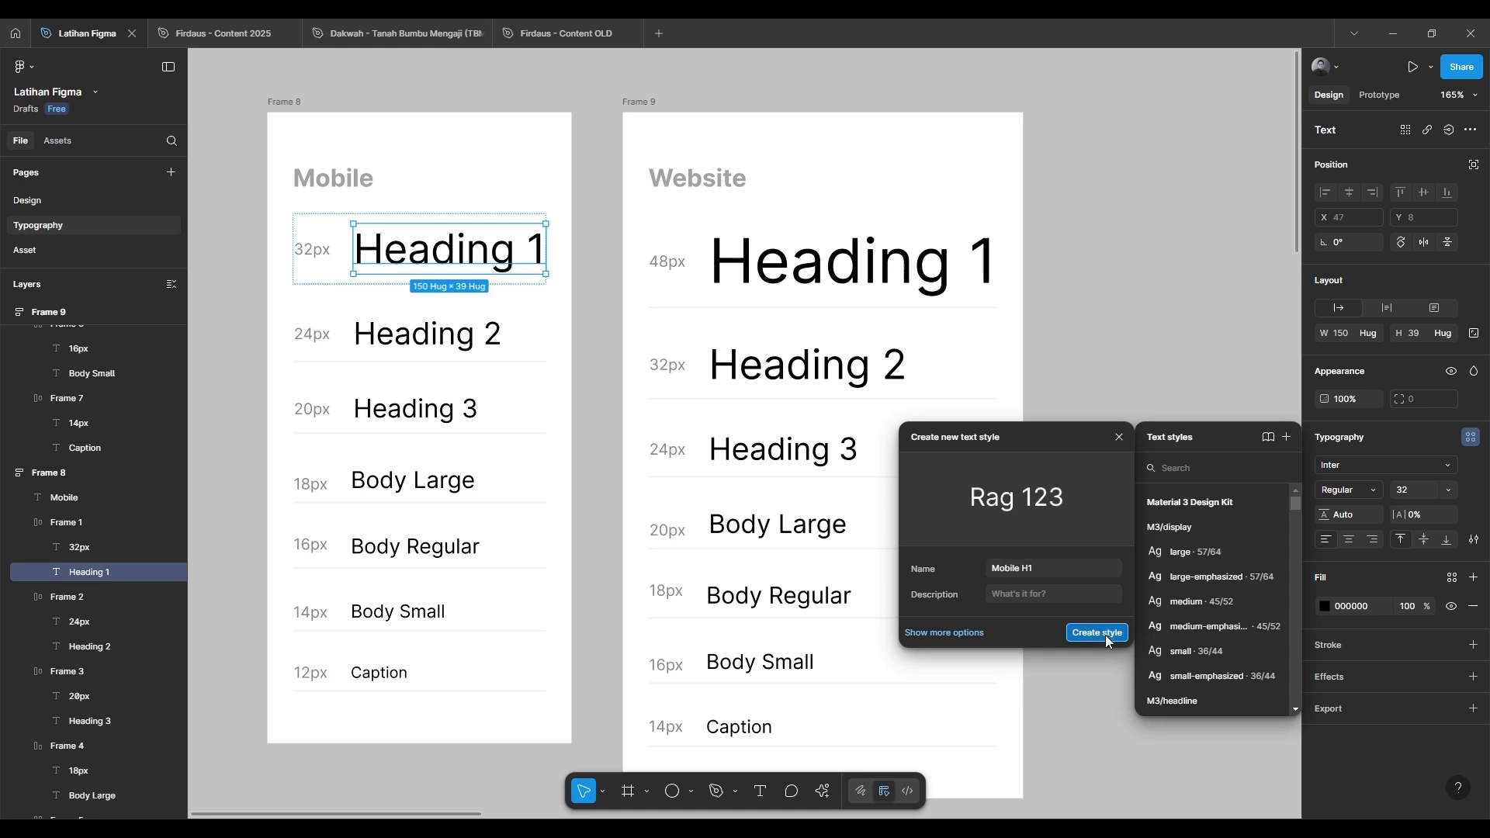
# Create a text style named "Mobile H2" from the Heading 2 text in the Mobile frame
pyautogui.click(450, 336)
pyautogui.click(1470, 438)
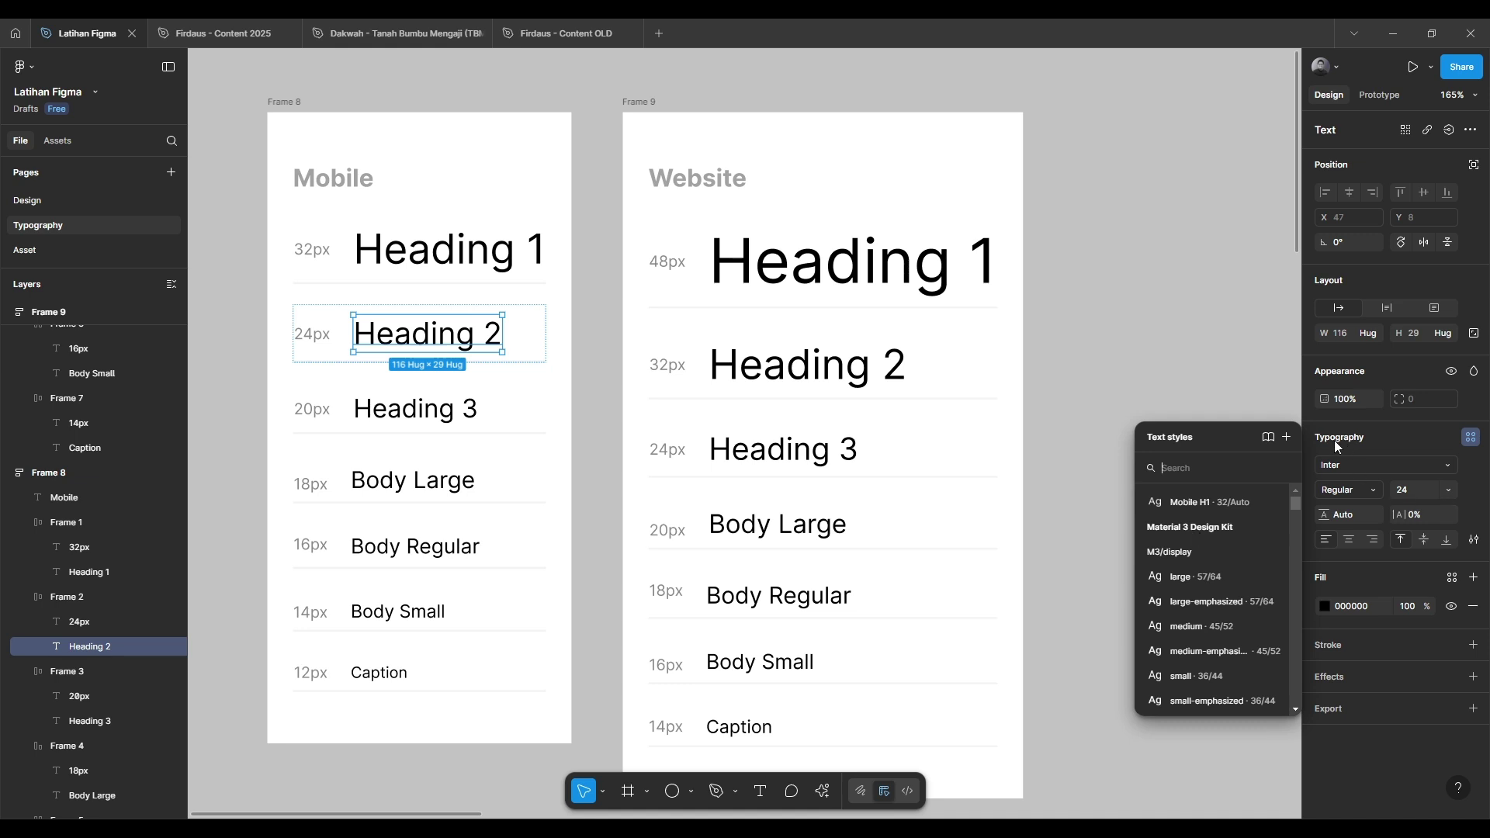
pyautogui.click(1287, 439)
pyautogui.write('Mobile H2')
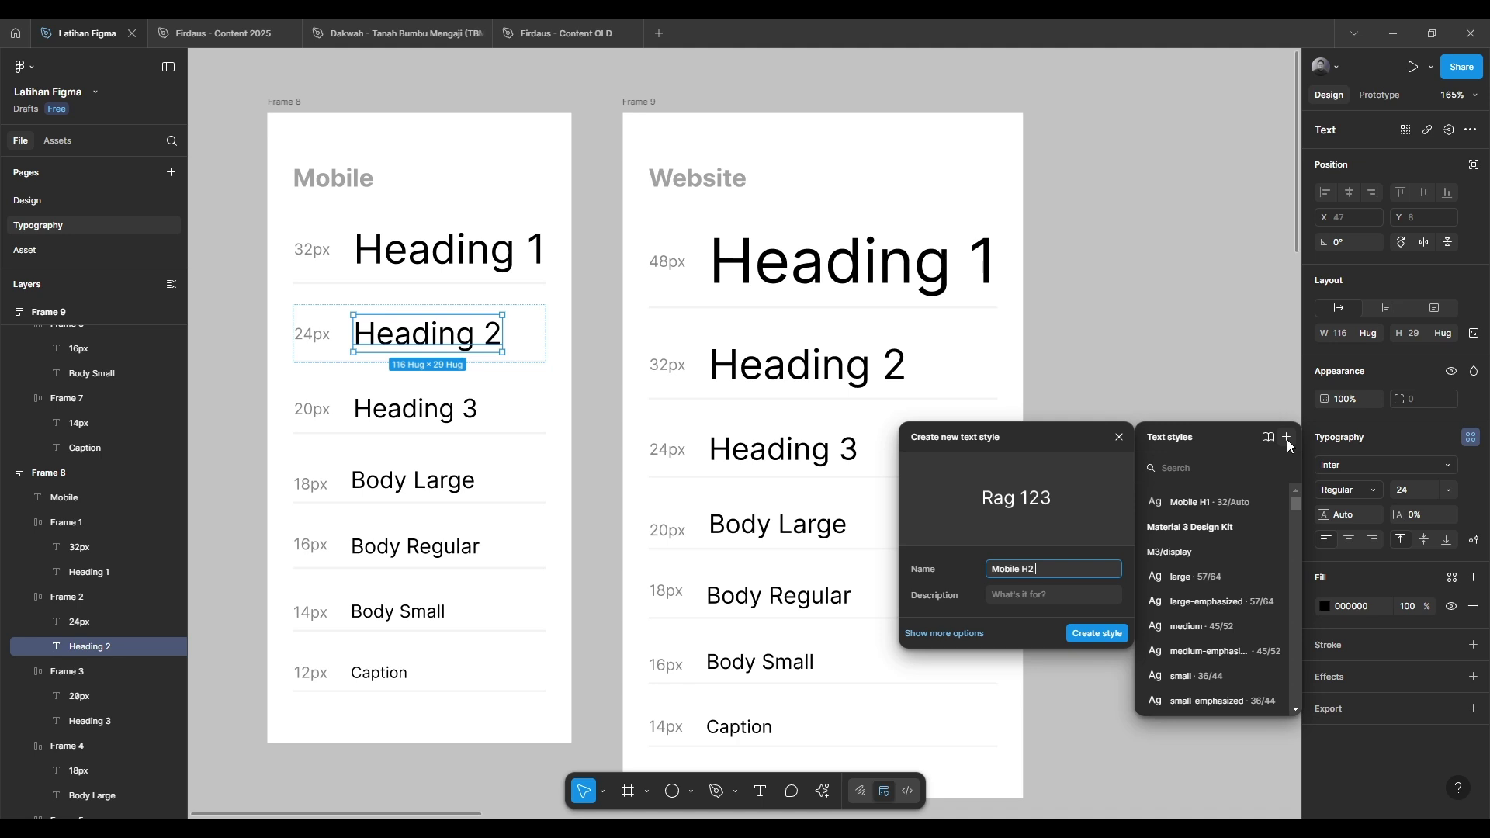
pyautogui.press('Return')
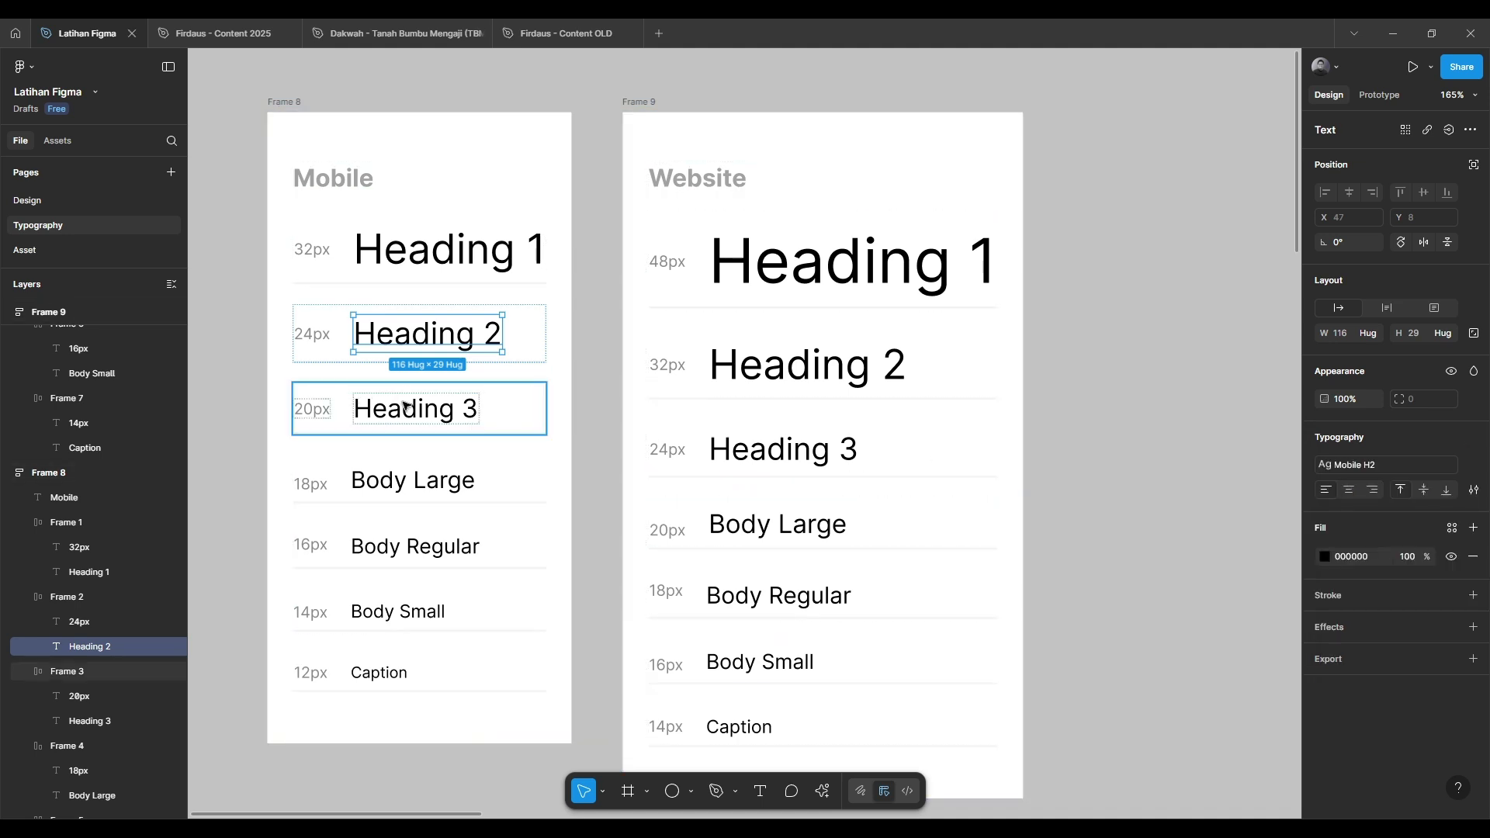
# Create a text style named "Mobile H3" from the Heading 3 text in the Mobile frame
pyautogui.click(415, 409)
pyautogui.click(1470, 436)
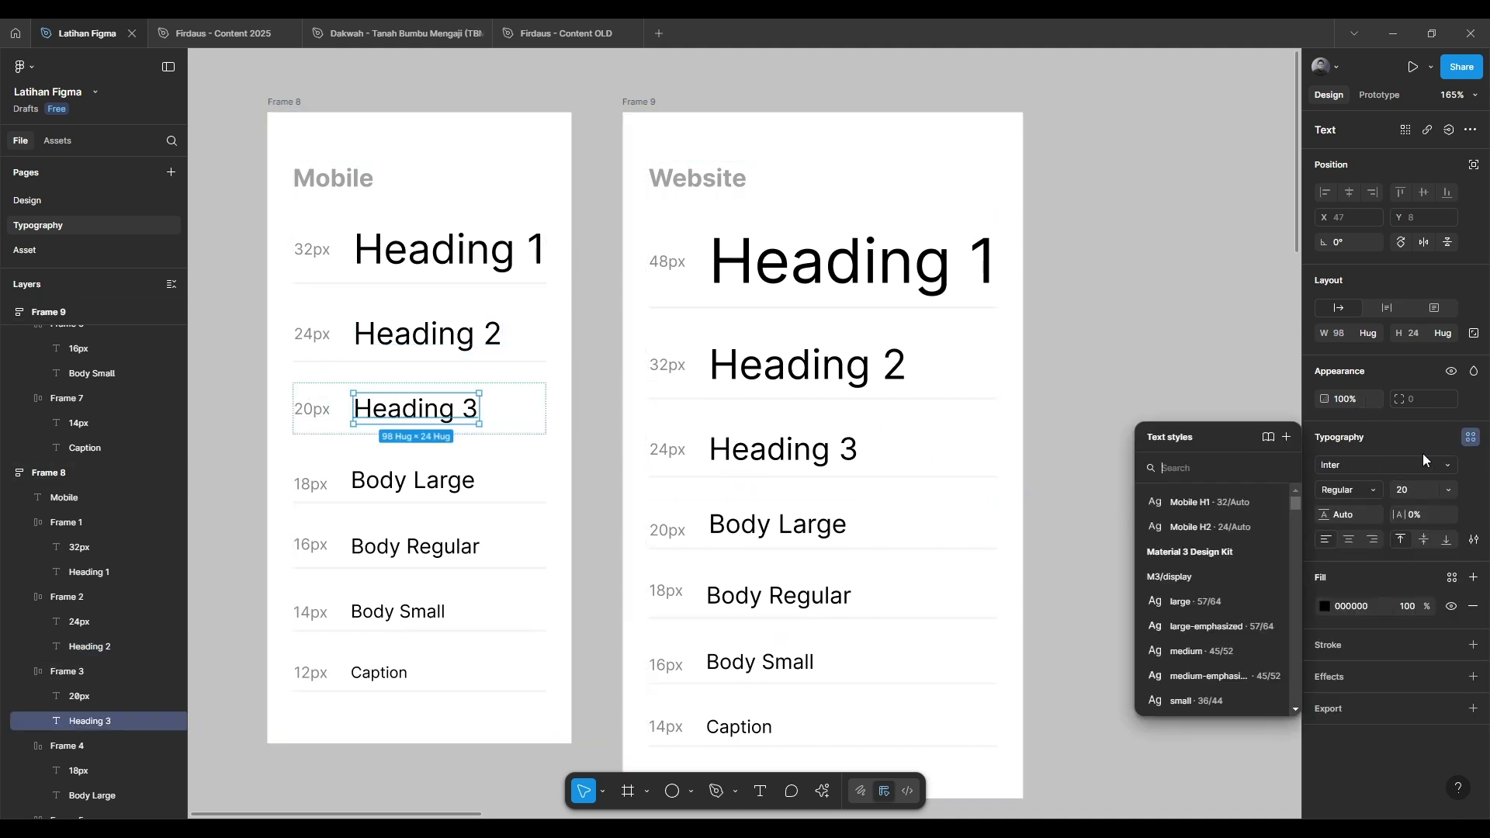
pyautogui.click(1286, 437)
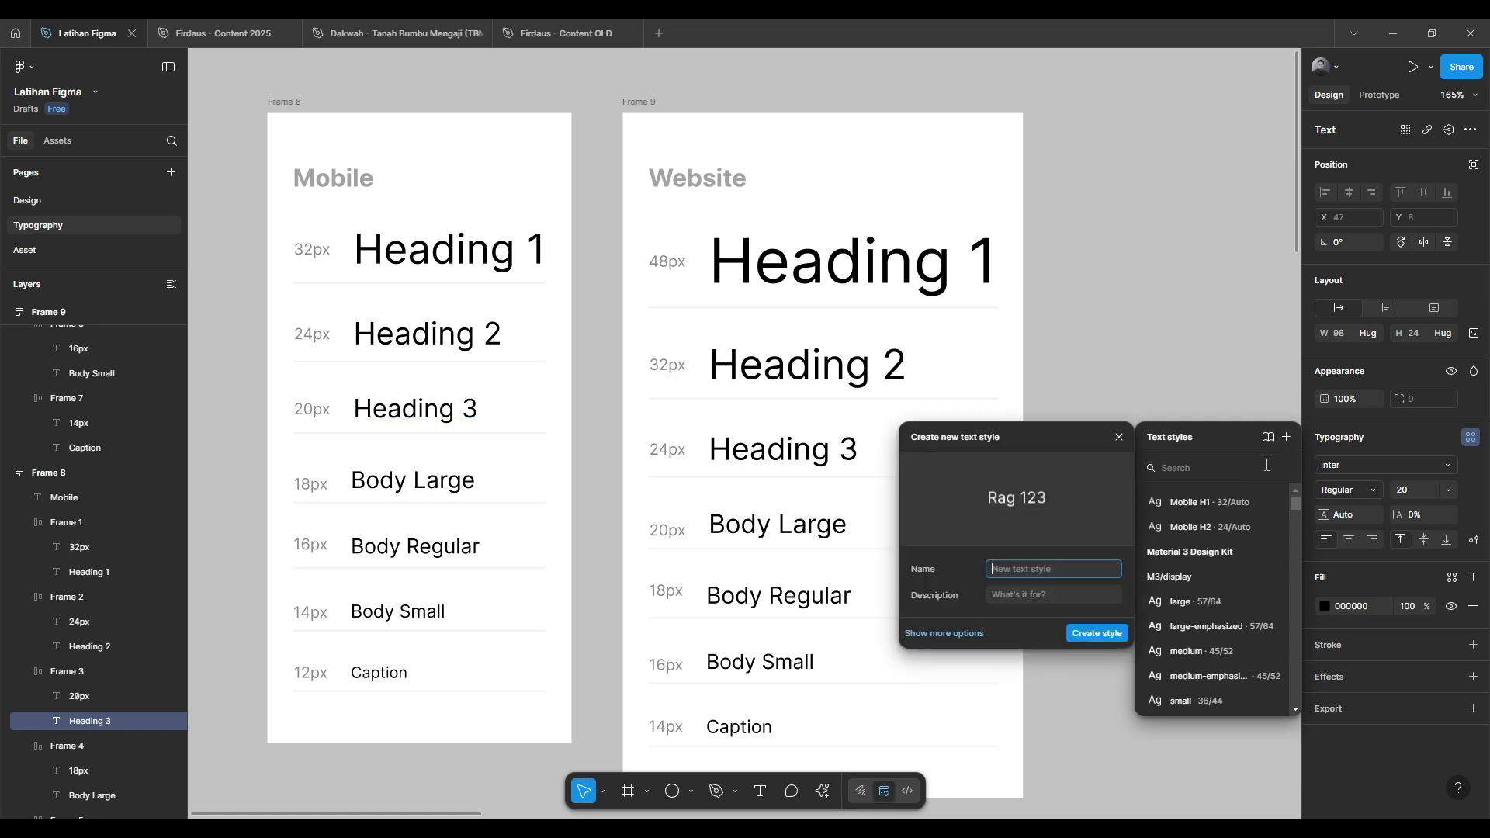
pyautogui.write('Mobile H3')
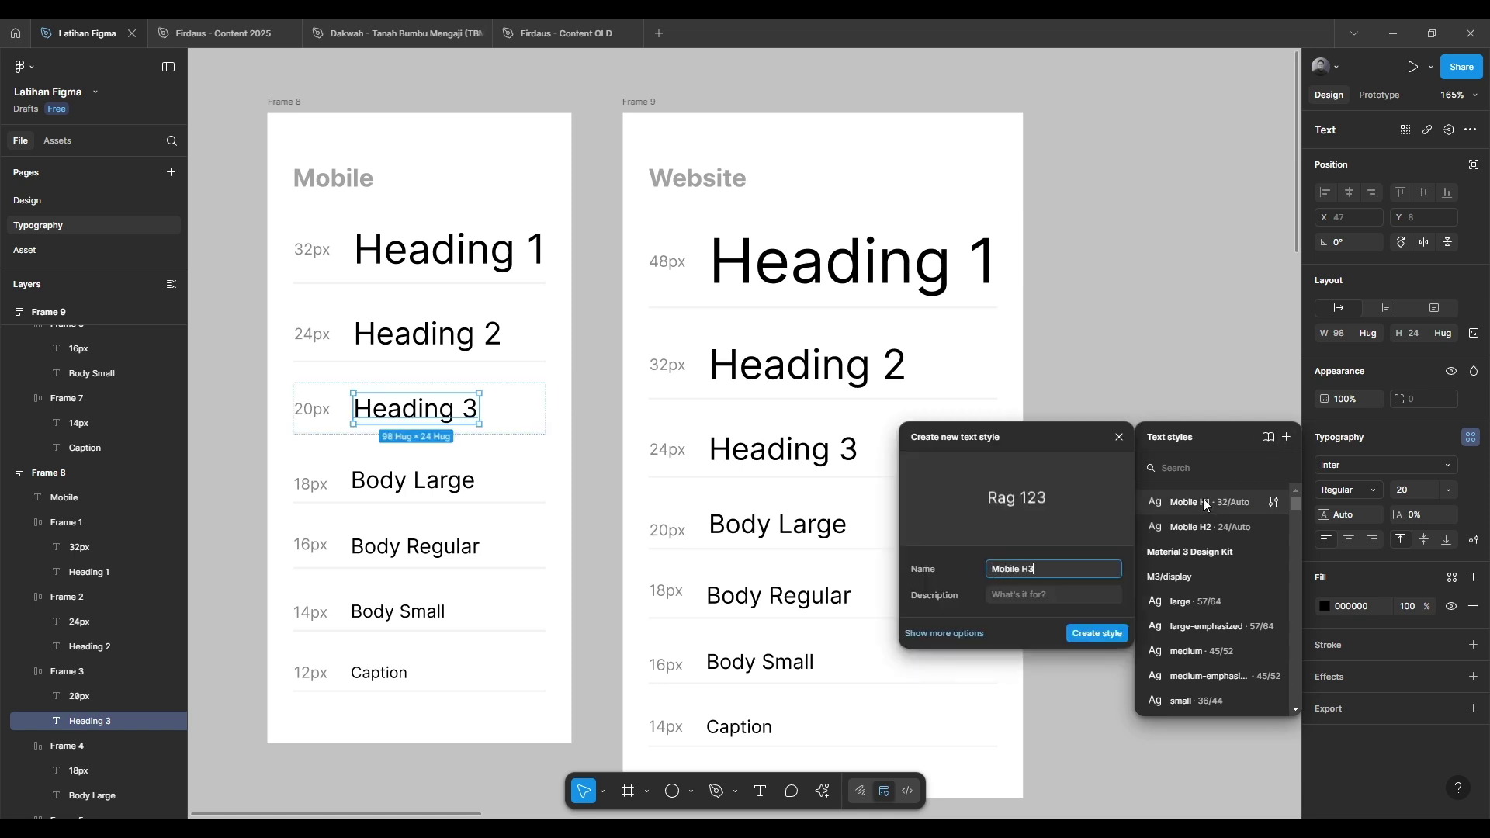
pyautogui.press('Return')
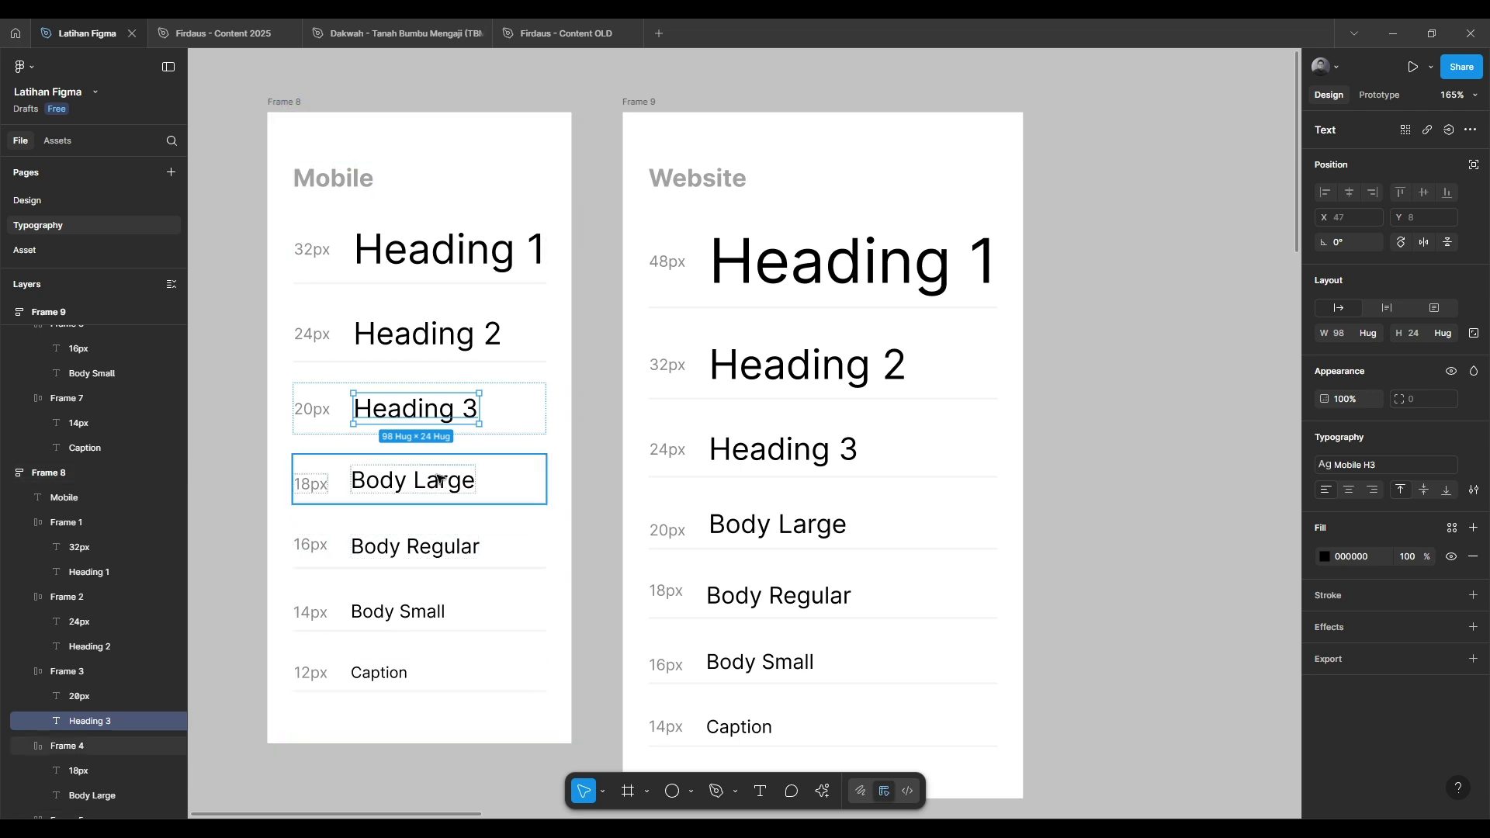
# Create a text style named "Mobile Body large" from the Body Large text in the Mobile frame
pyautogui.click(440, 479)
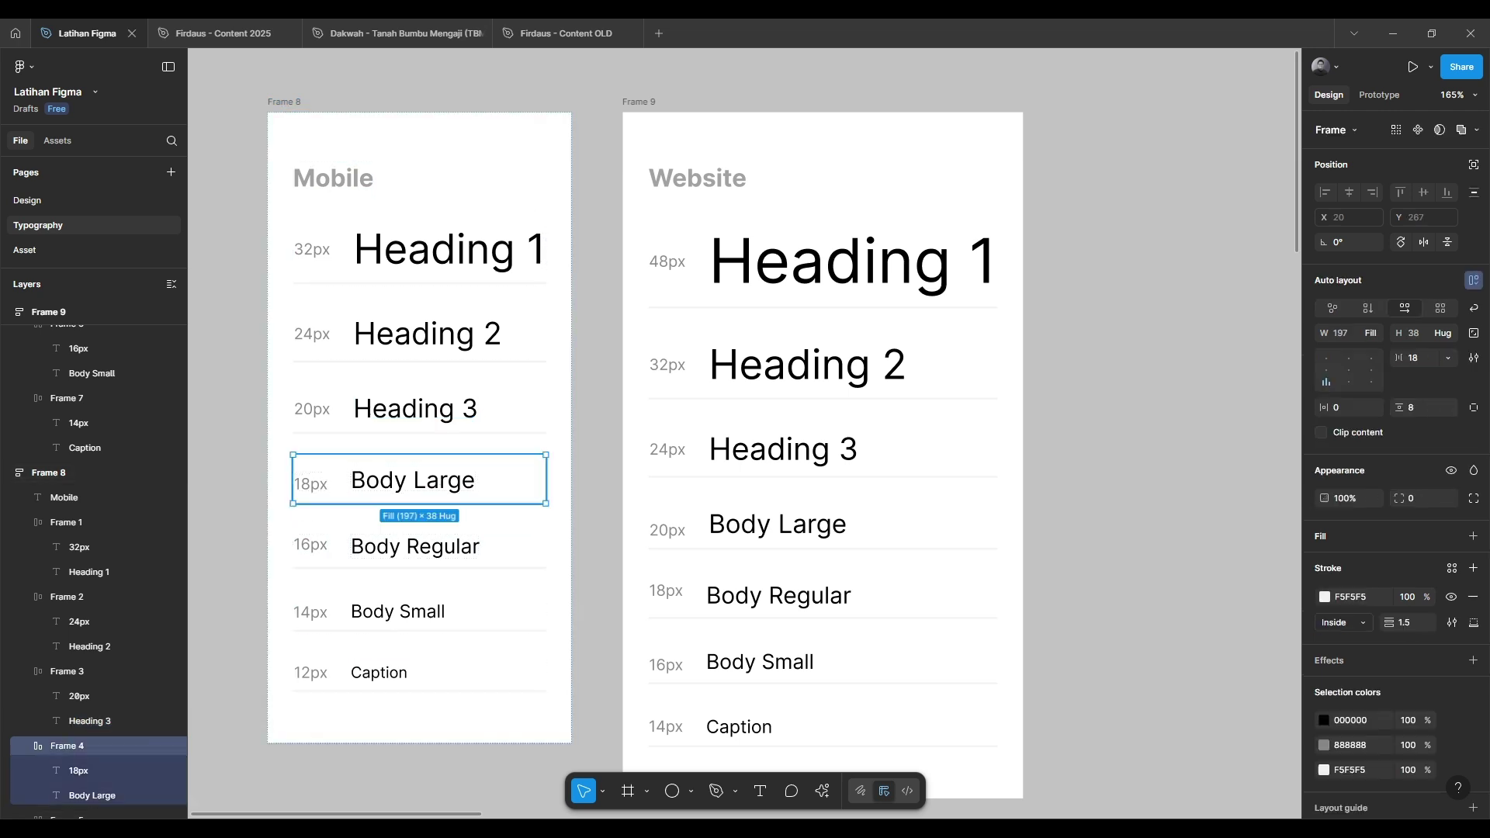
pyautogui.click(416, 480)
pyautogui.click(1470, 436)
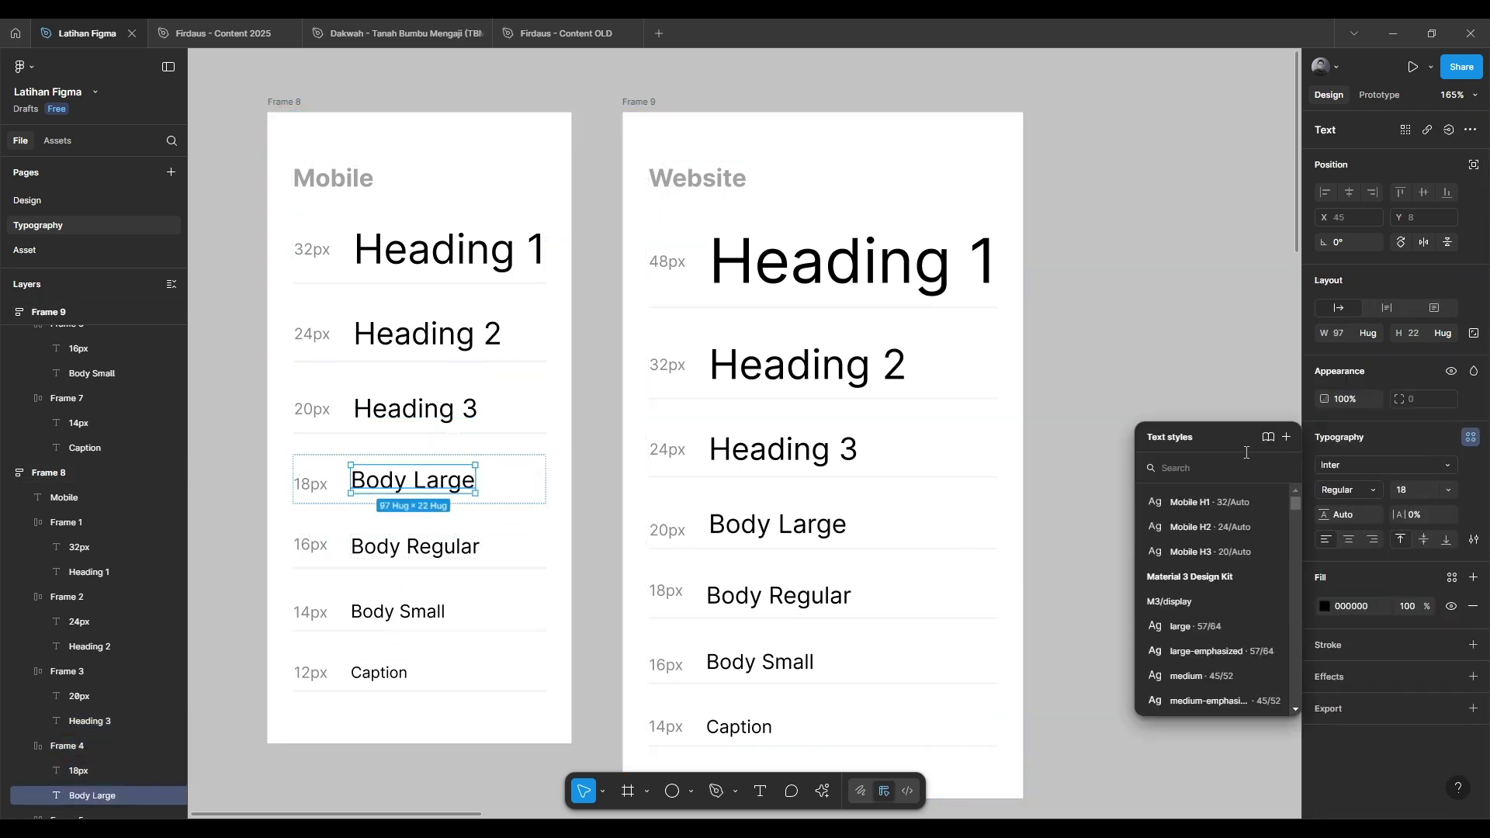
pyautogui.click(1281, 442)
pyautogui.write('Mobile Body l')
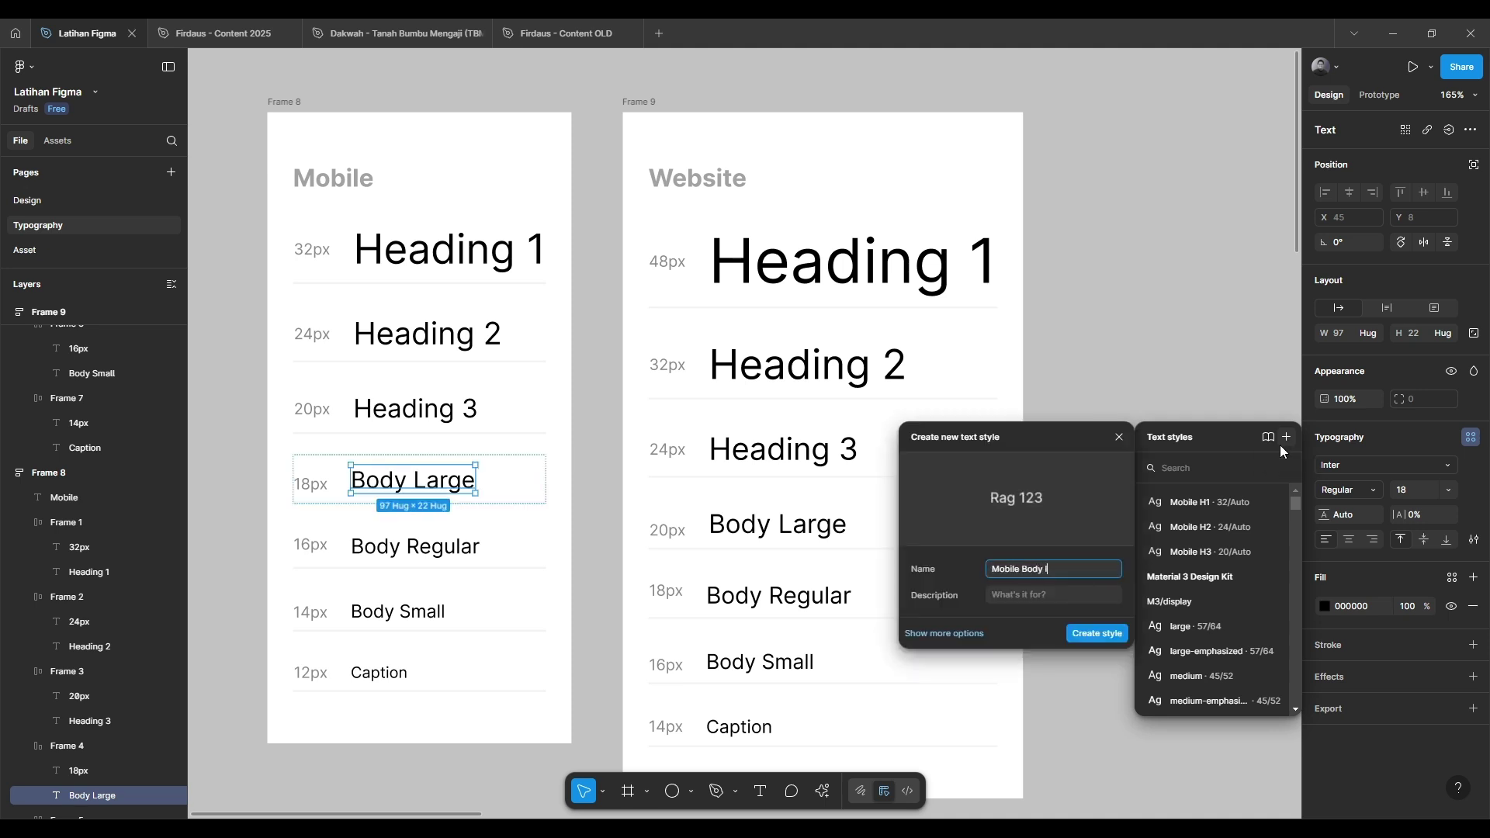
pyautogui.write('arge')
pyautogui.press('Return')
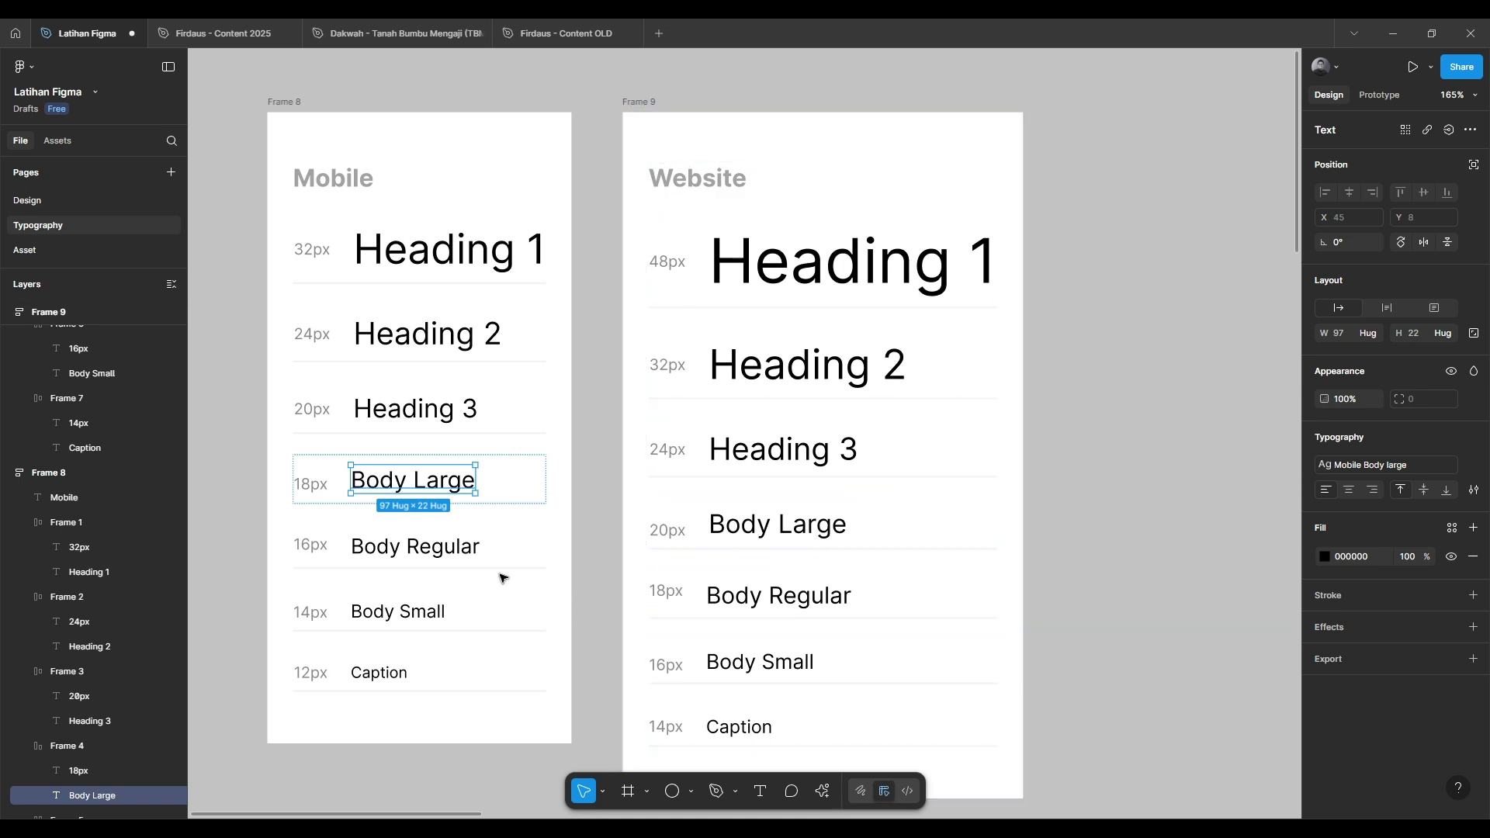
# Create a text style named "Mobile body regular" from the Body Regular text in the Mobile frame
pyautogui.click(462, 553)
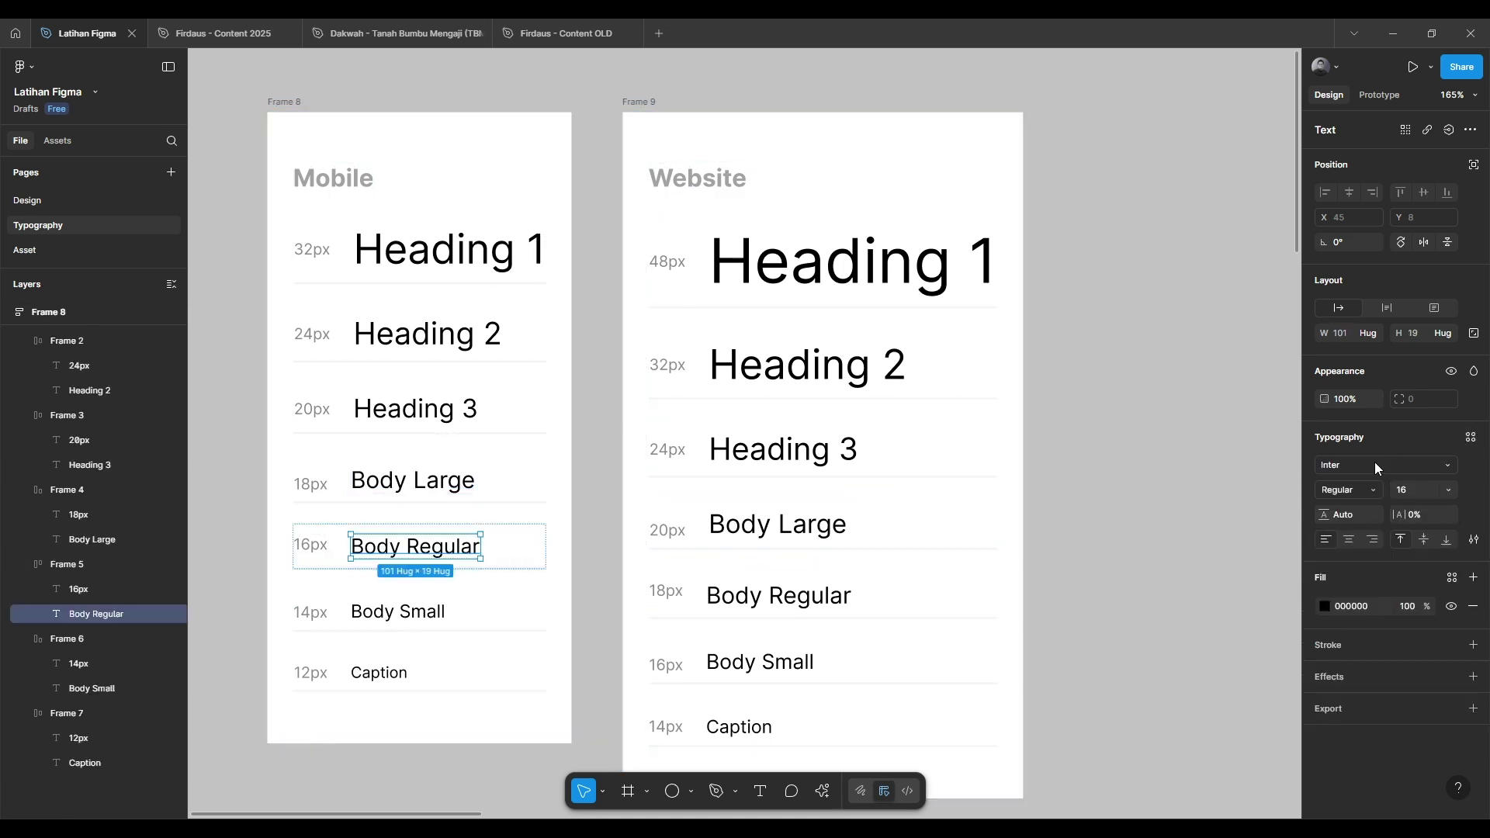
pyautogui.click(1471, 436)
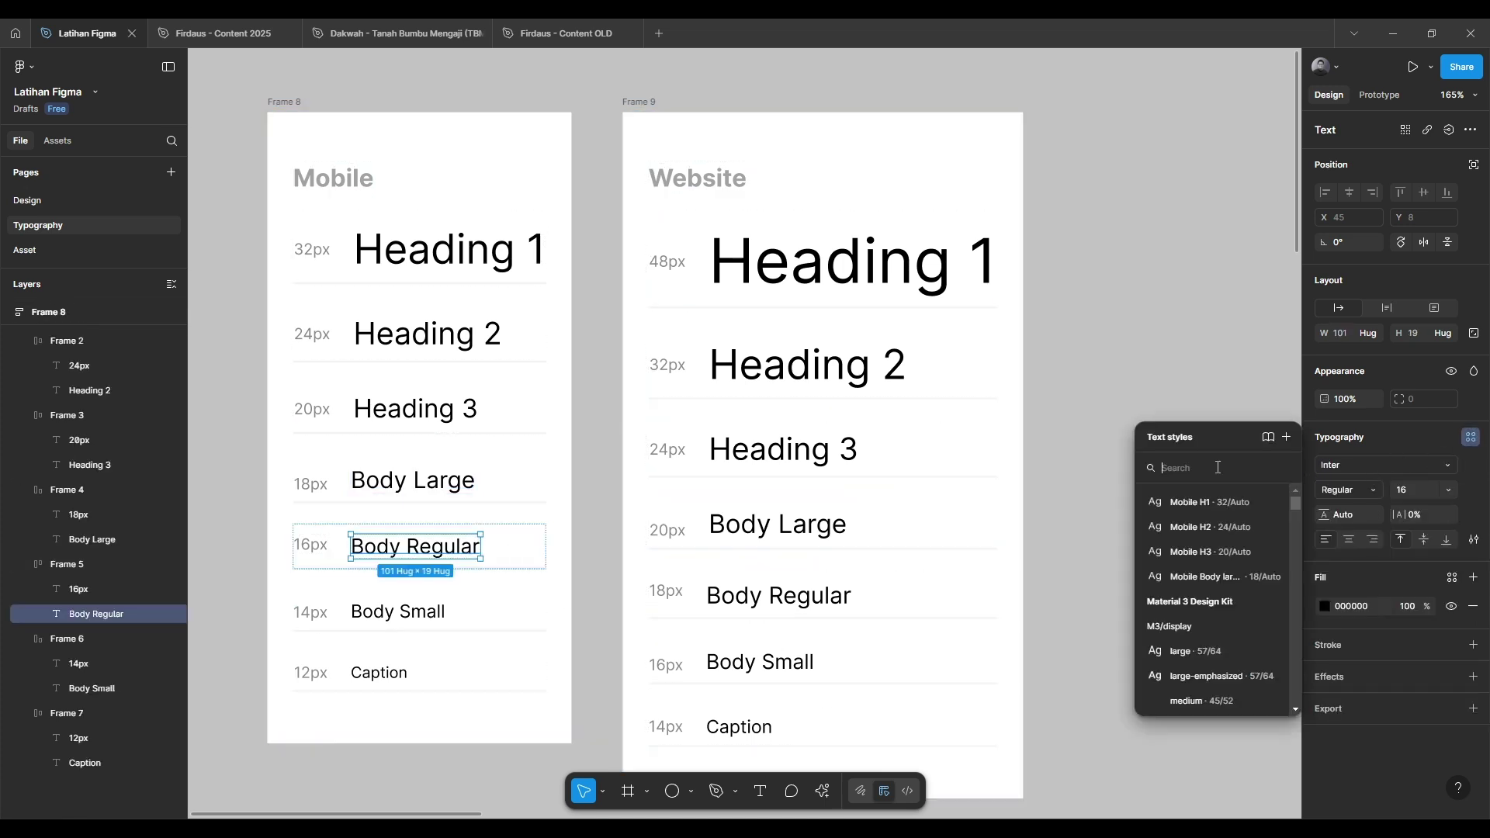
pyautogui.click(1284, 438)
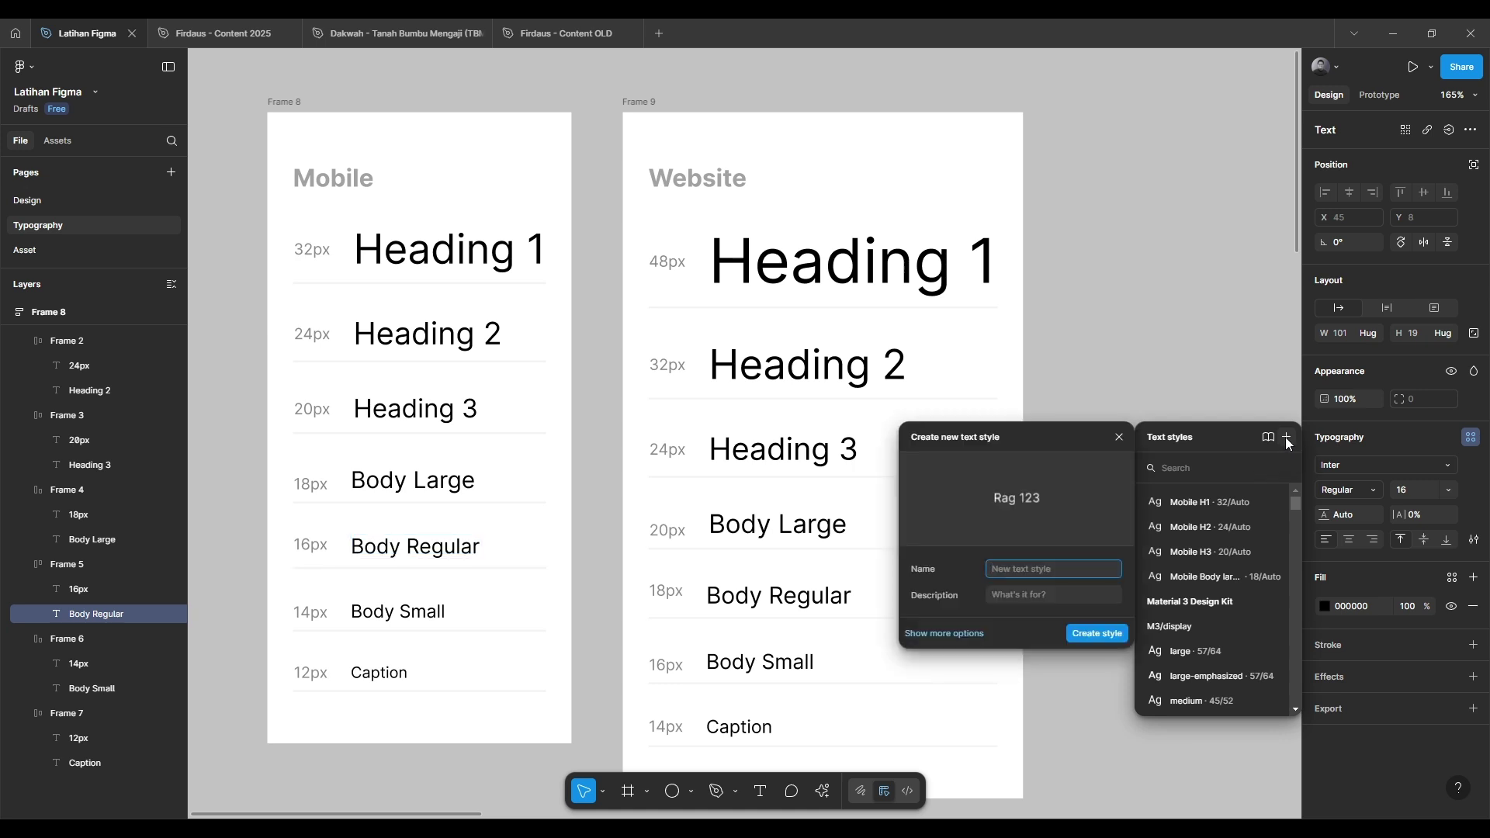
pyautogui.write('Mobile bo')
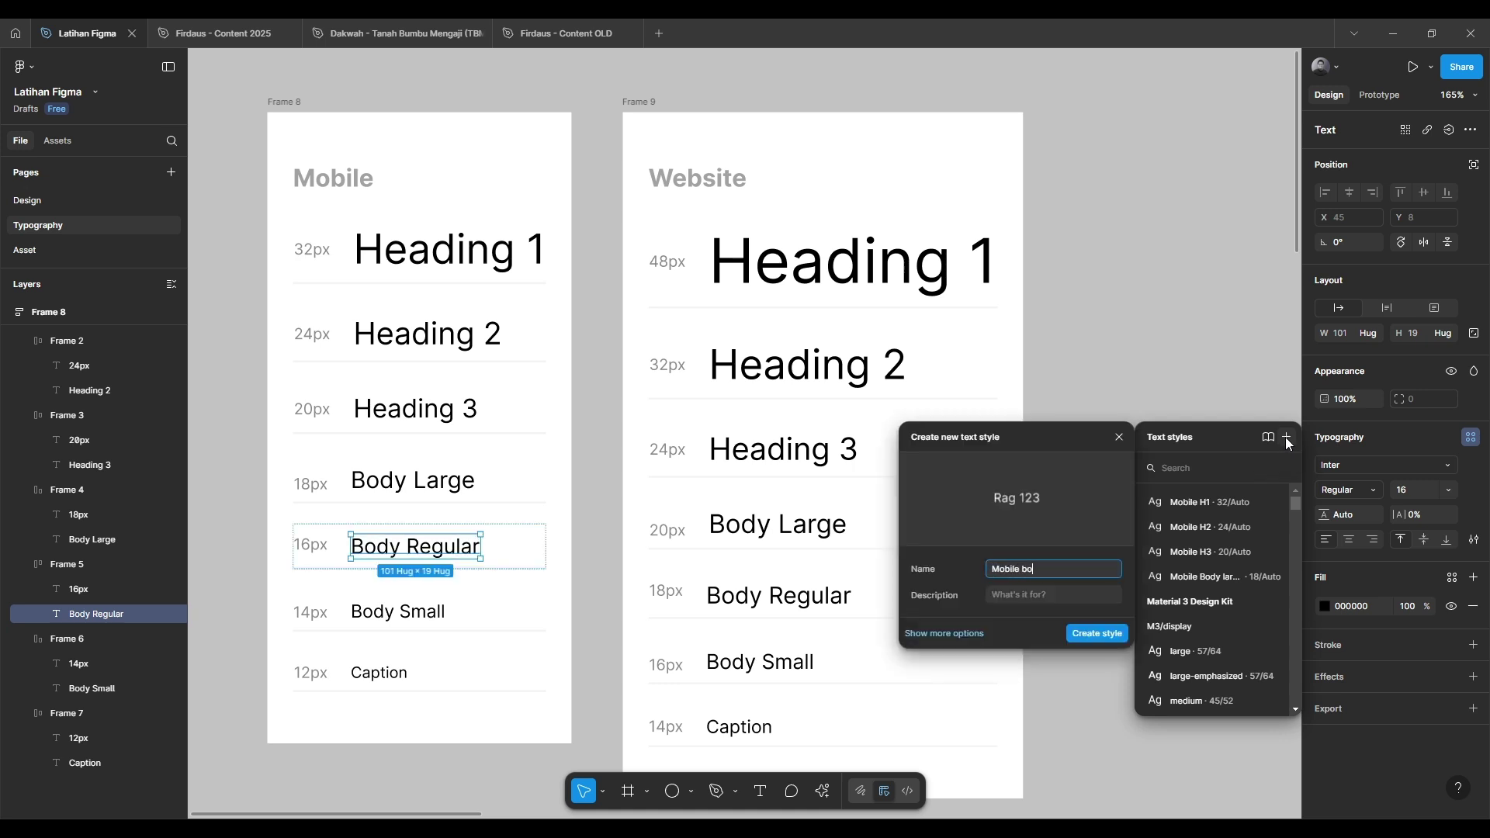
pyautogui.write('dy regular')
pyautogui.press('Return')
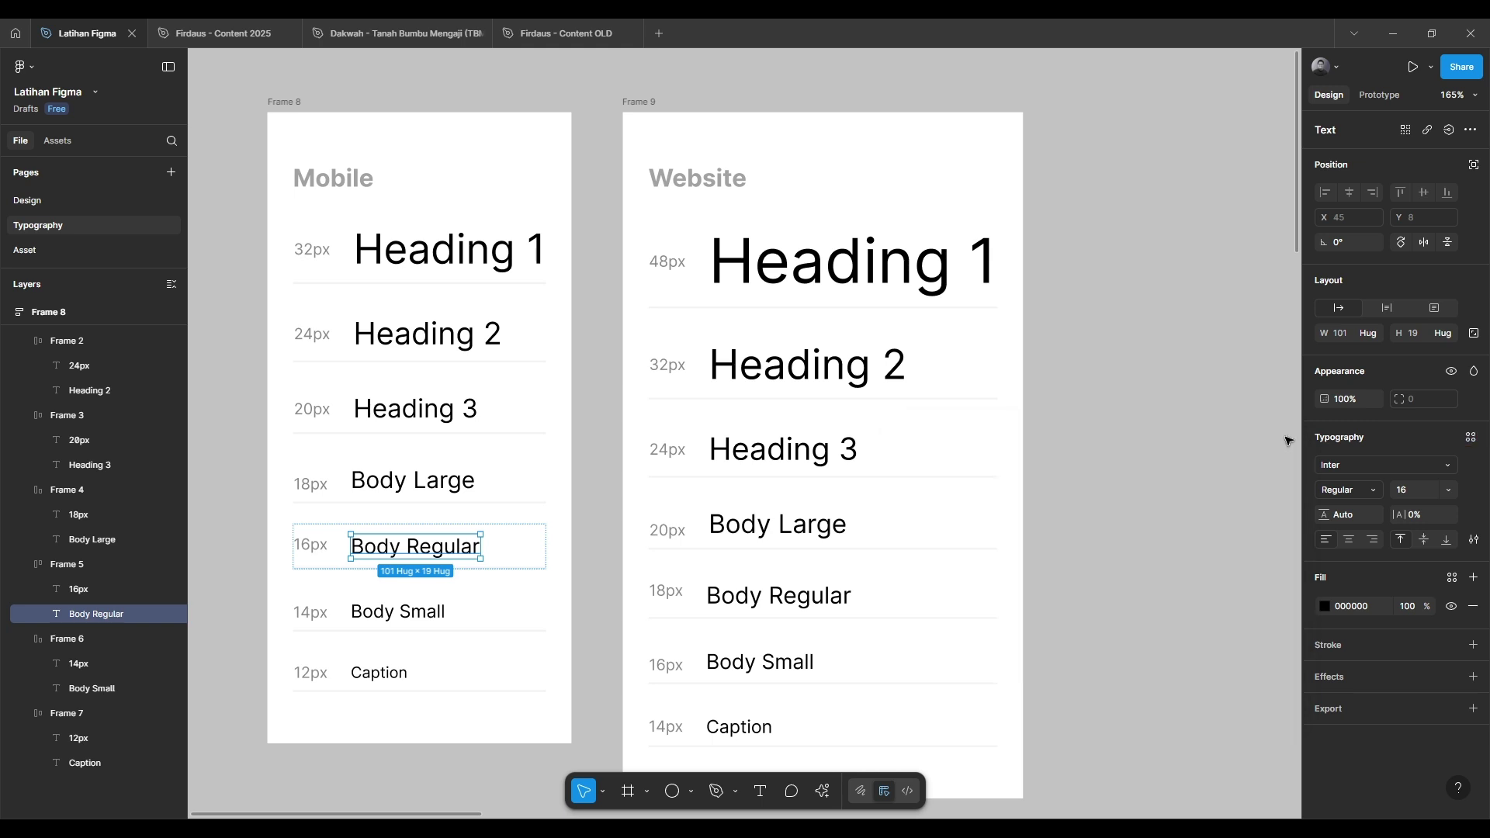
# Create a text style named "Mobile body small" from the Body Small text in the Mobile frame
pyautogui.click(425, 607)
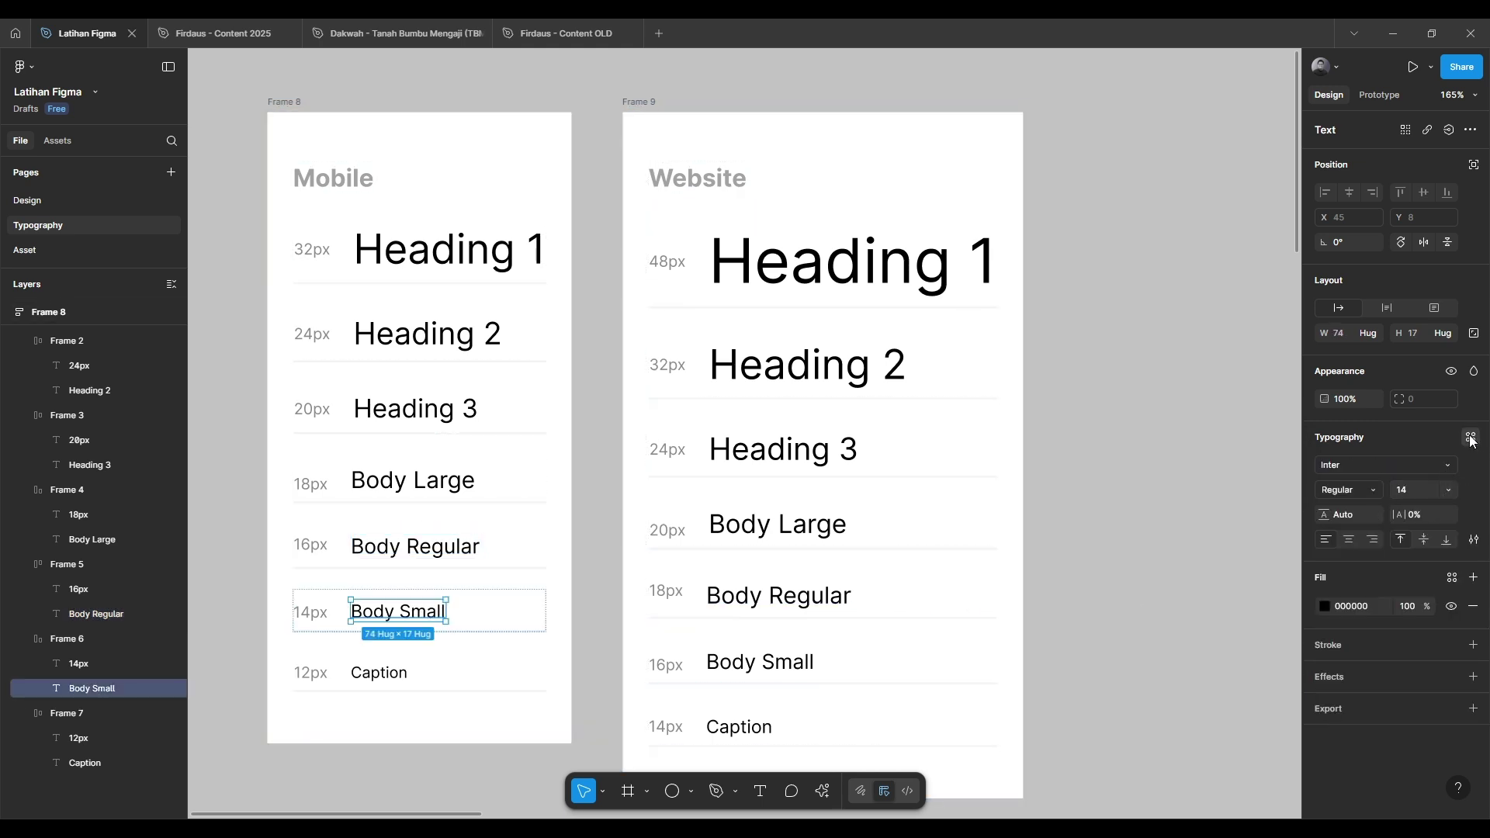
pyautogui.click(1468, 437)
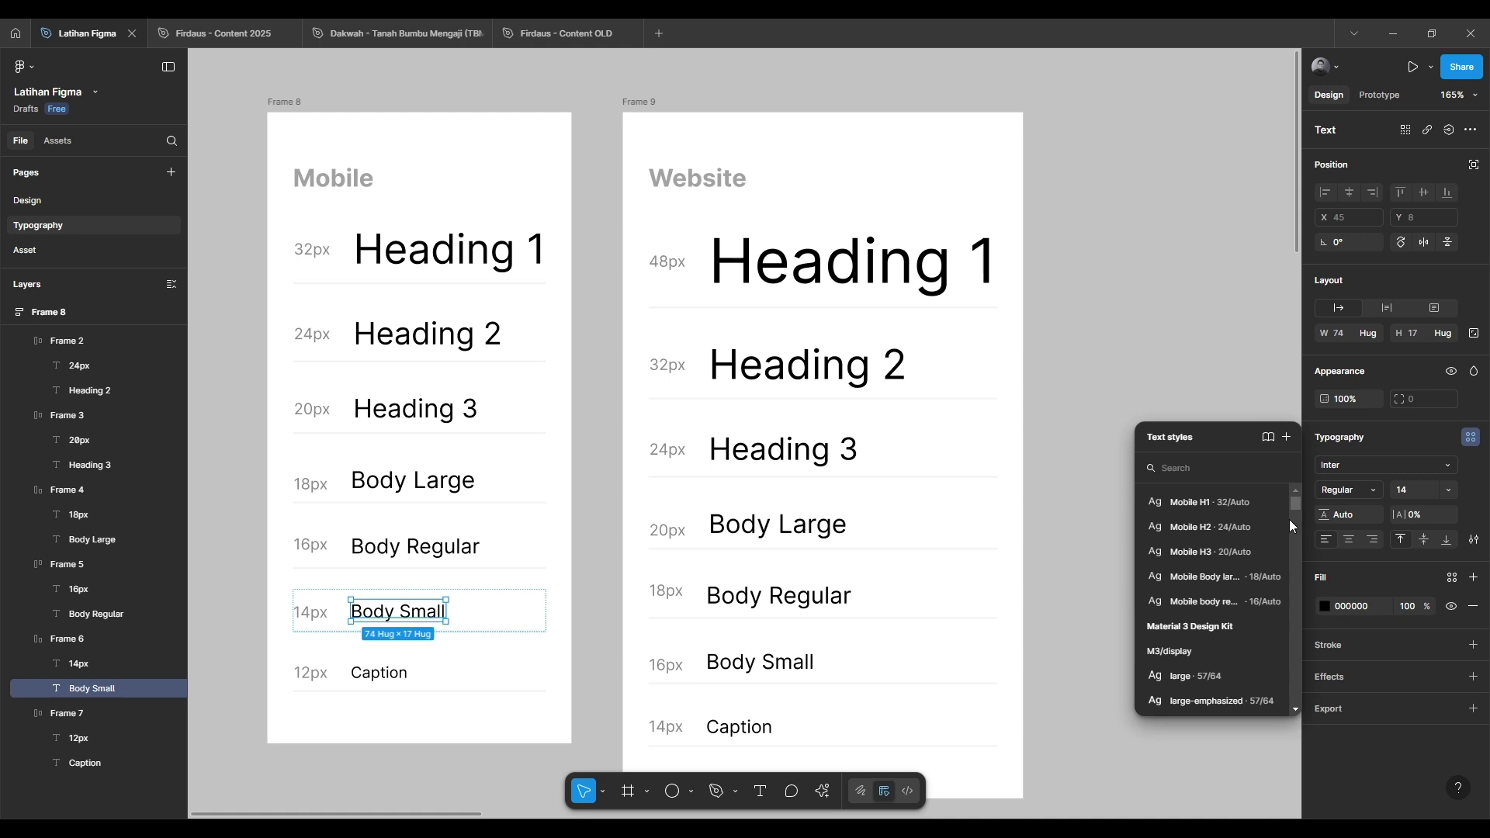
pyautogui.click(1286, 437)
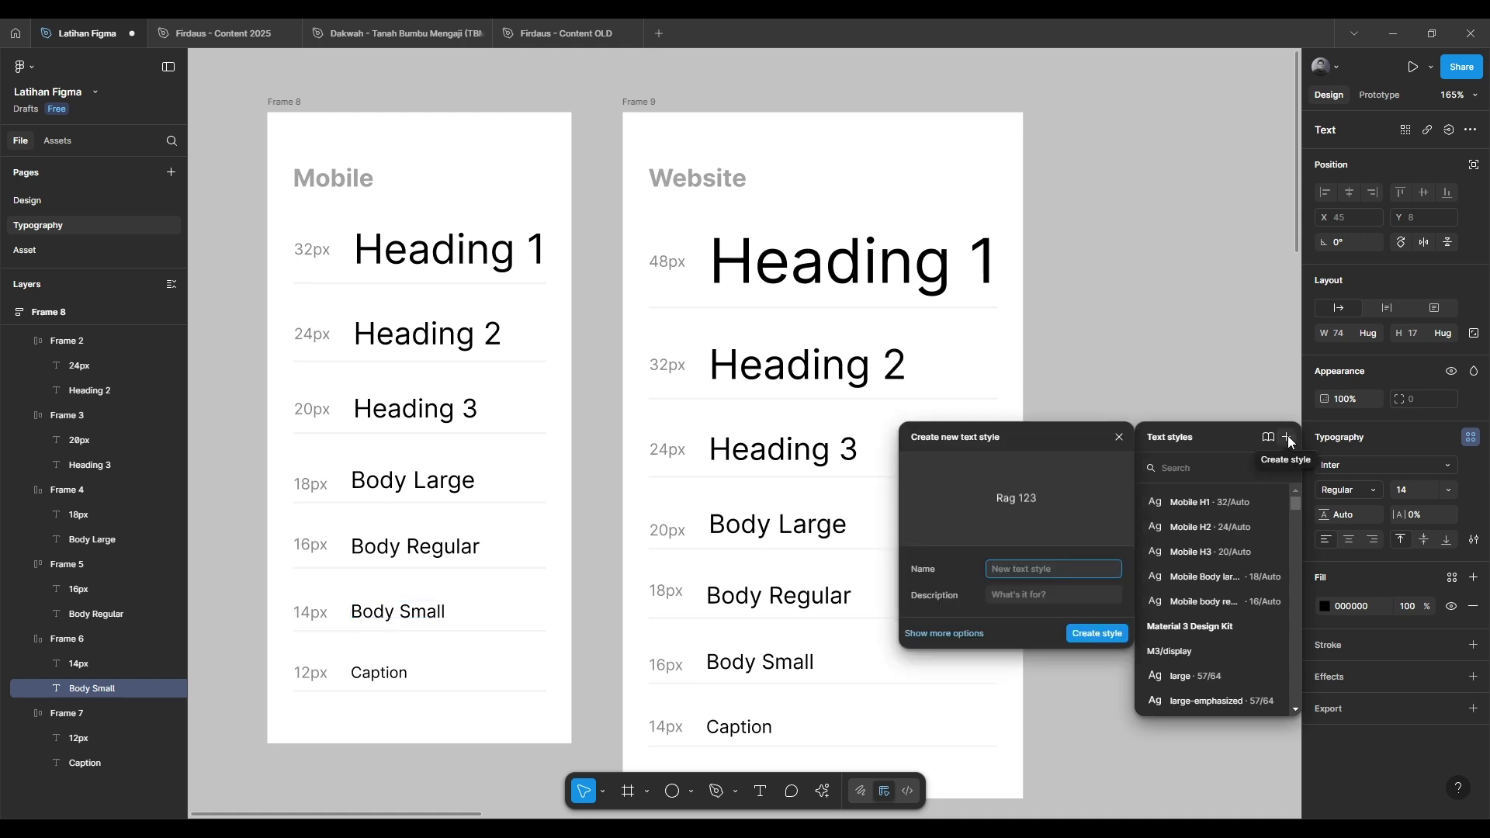
pyautogui.write('Mobile body small')
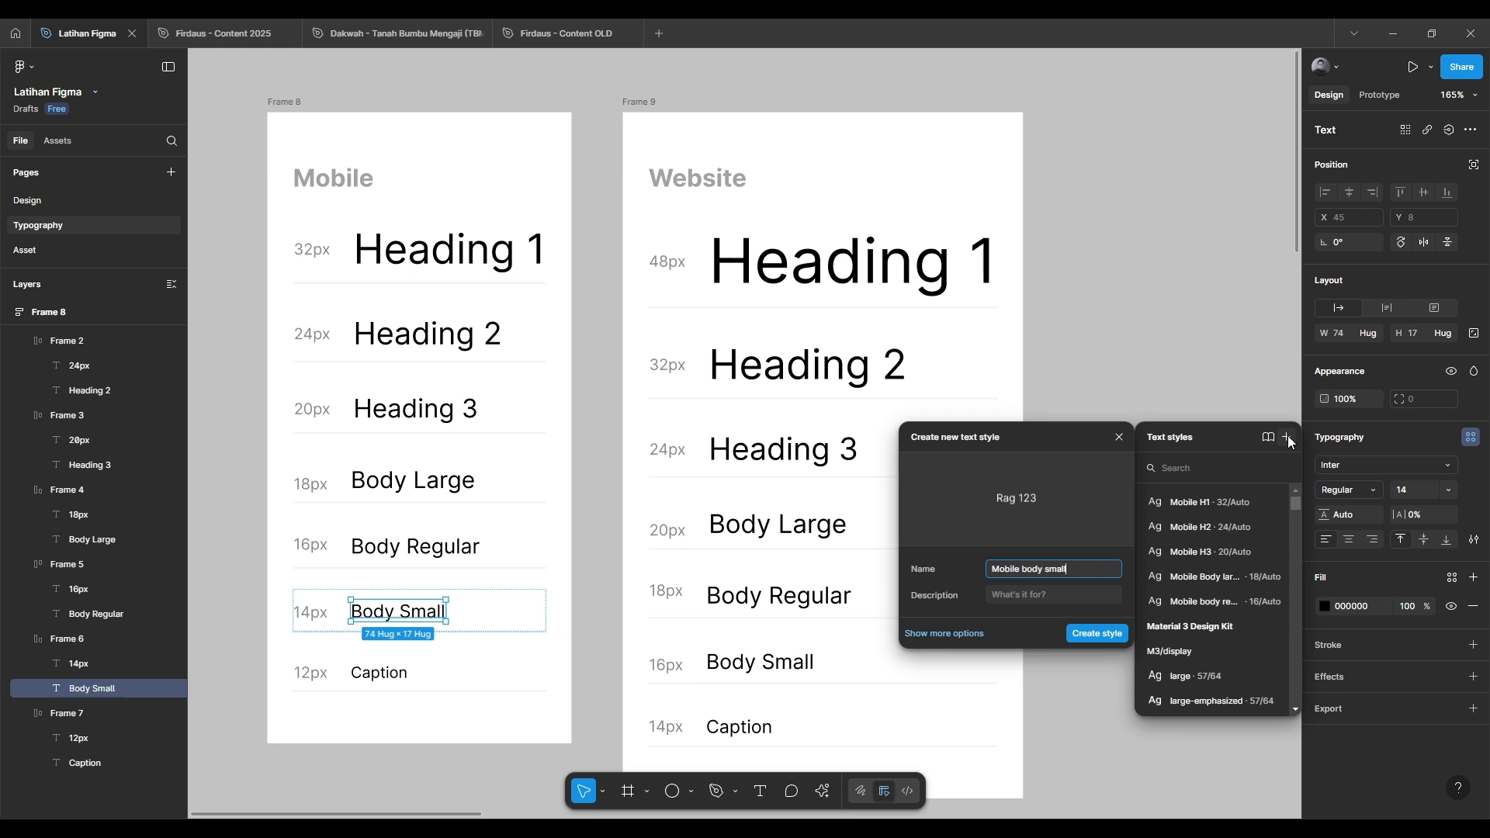
pyautogui.press('Return')
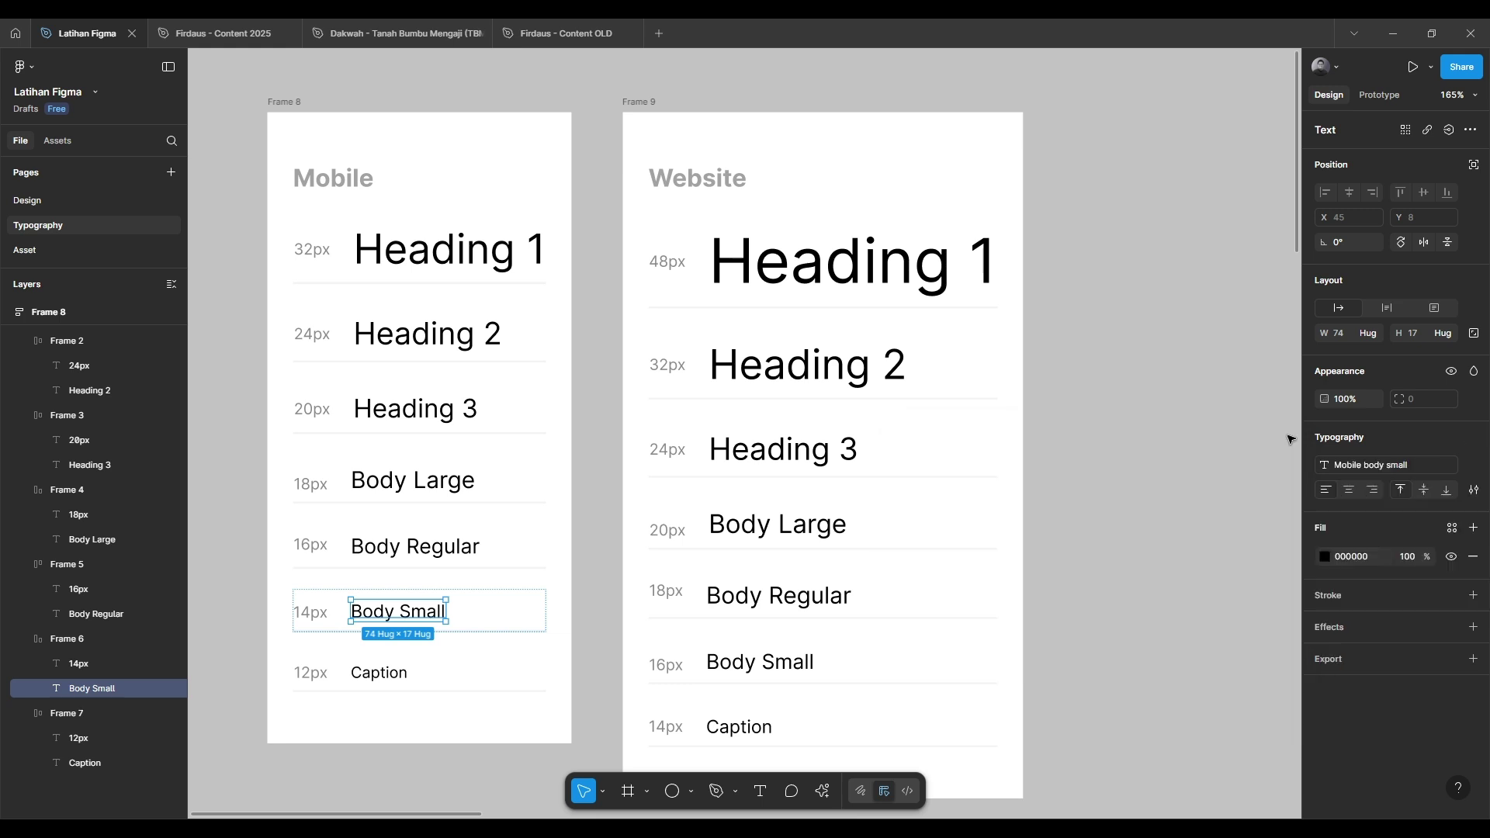
# Create a text style named "Mobile caption" from the Caption text in the Mobile frame and clear the selection
pyautogui.click(390, 677)
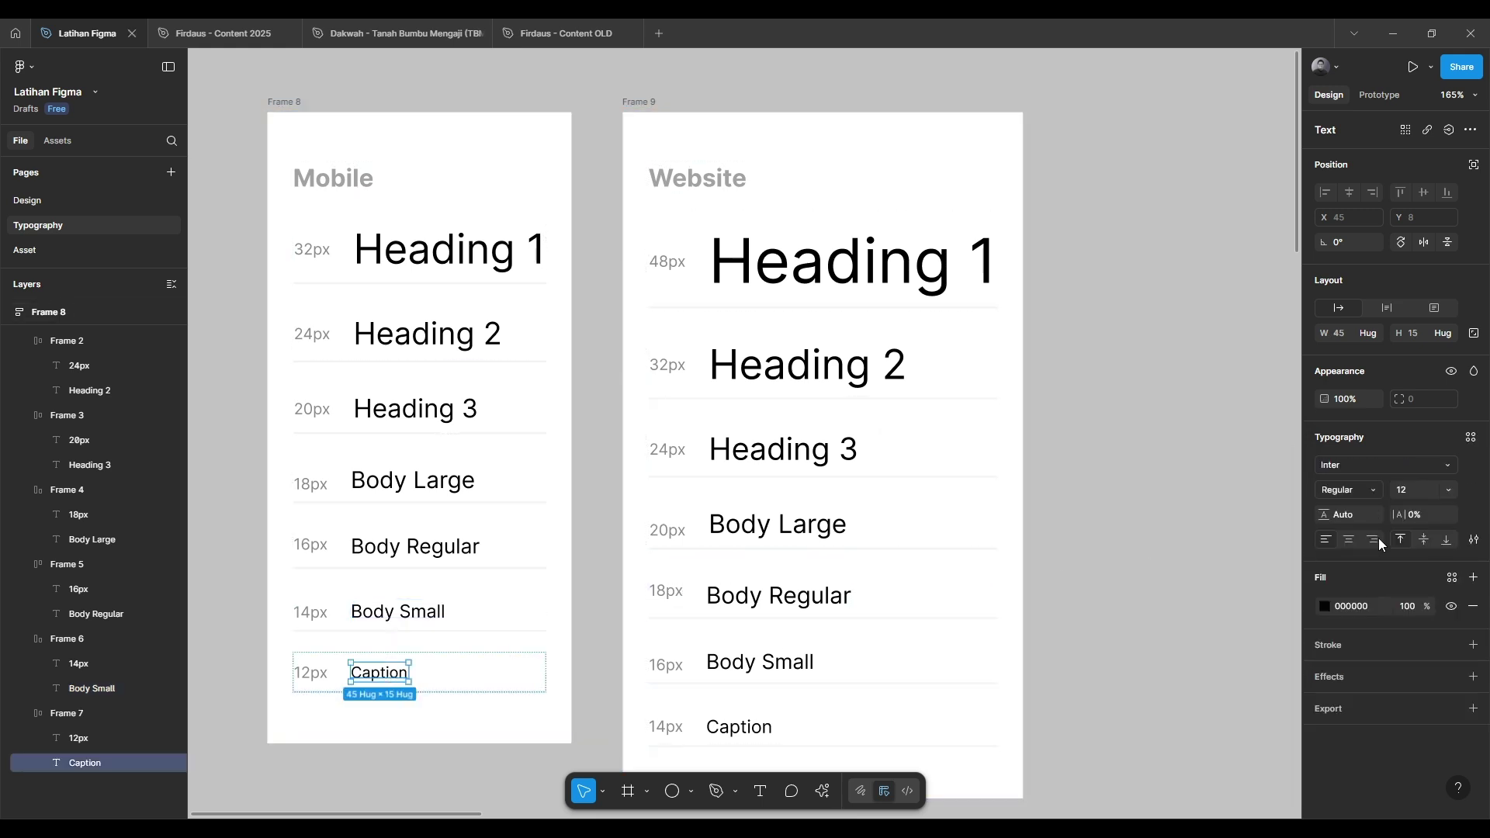
pyautogui.click(1470, 439)
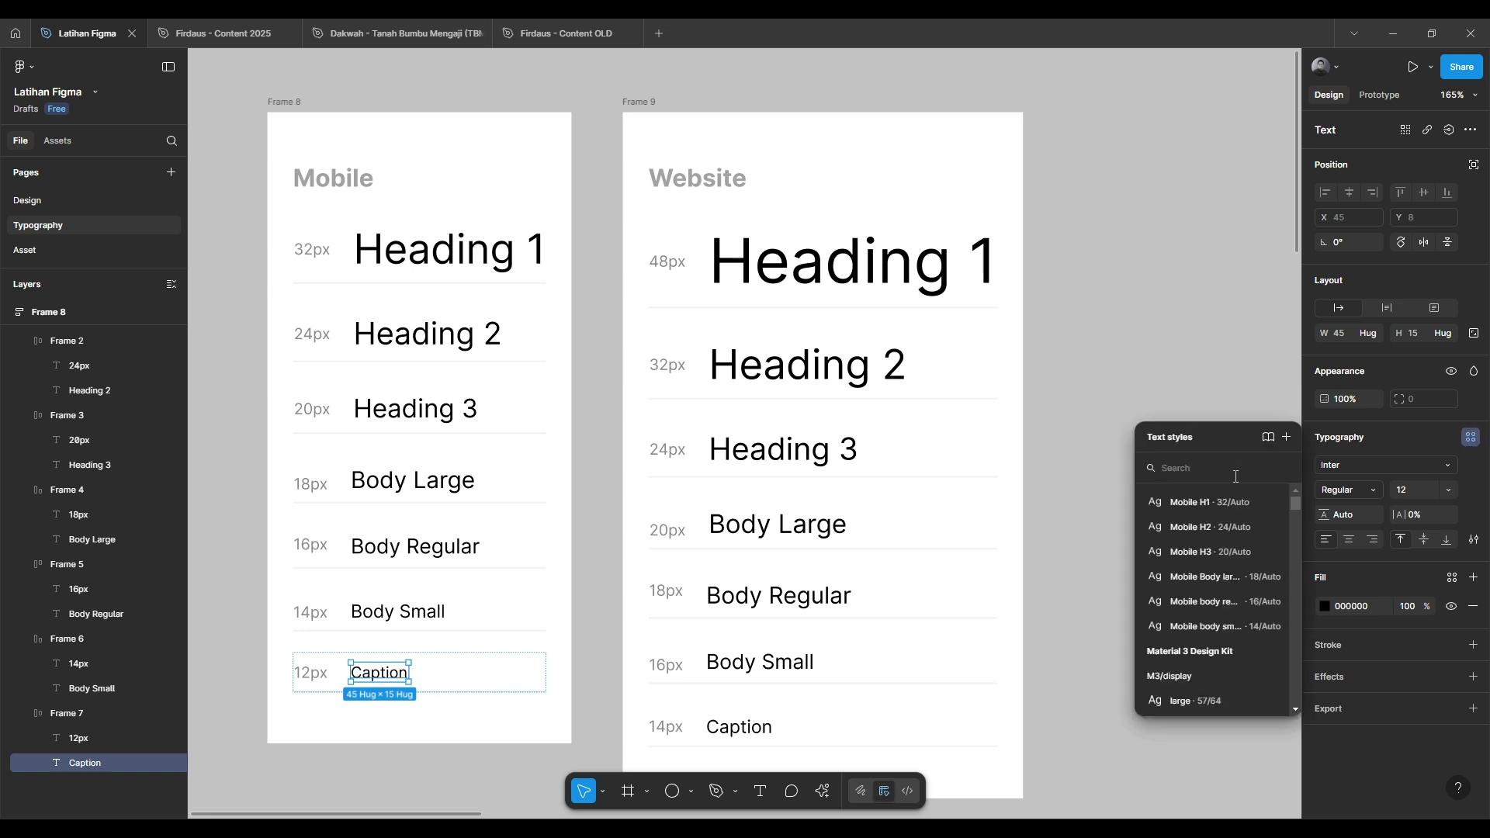
pyautogui.click(1288, 438)
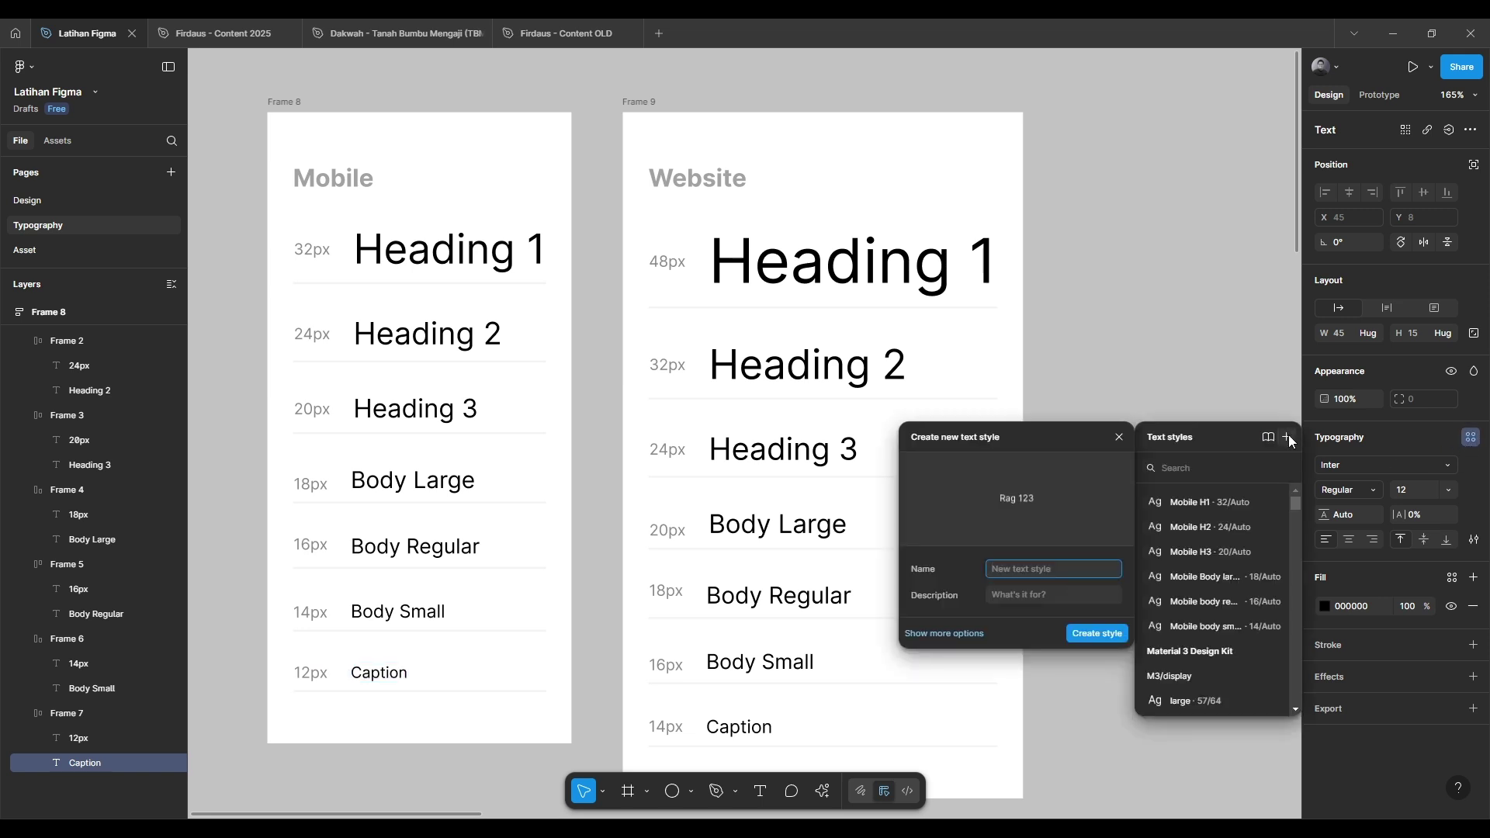
pyautogui.write('Mobile caption')
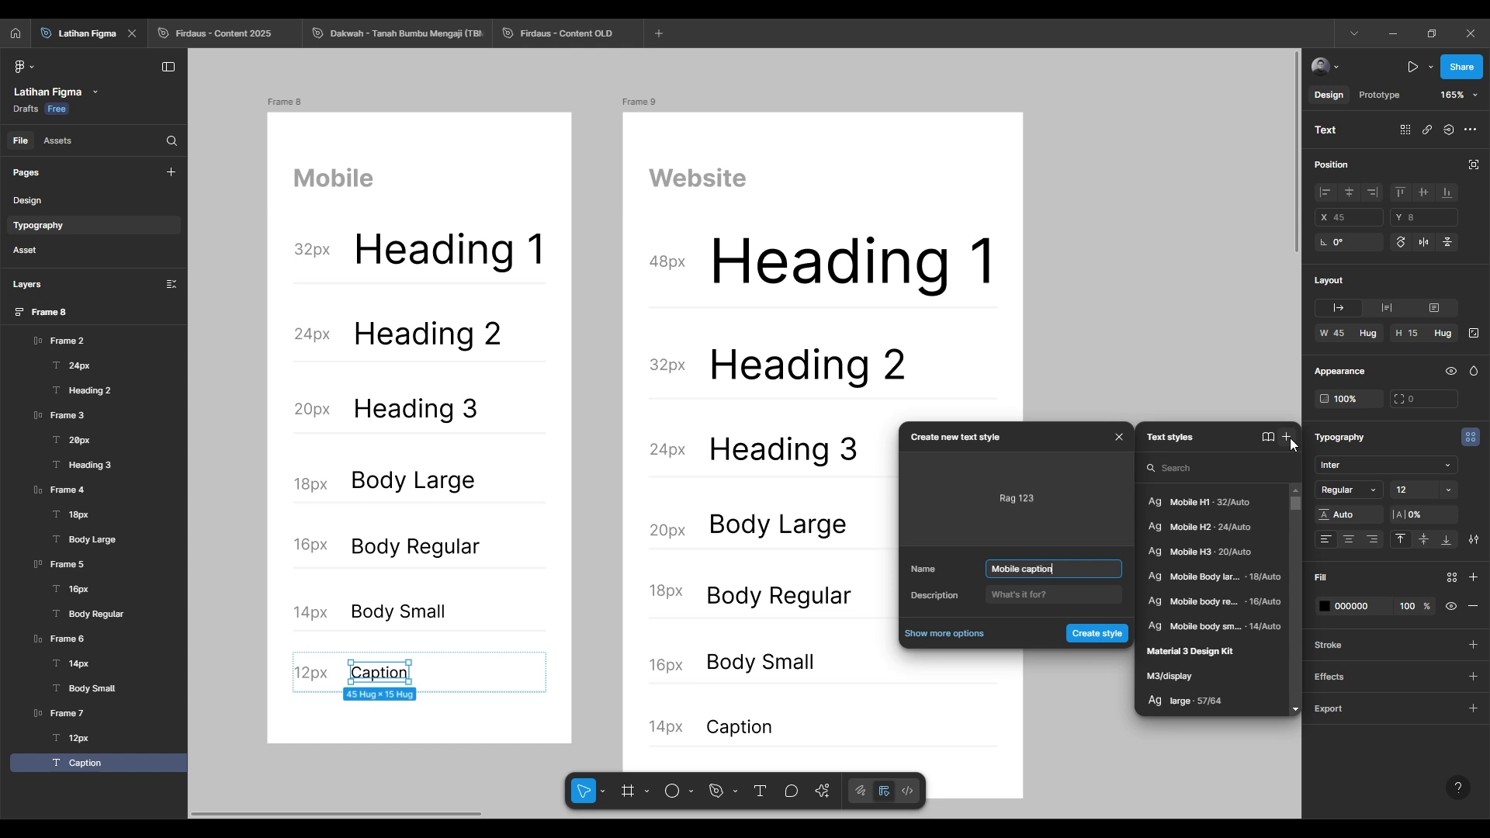
pyautogui.press('Return')
pyautogui.press('Escape')
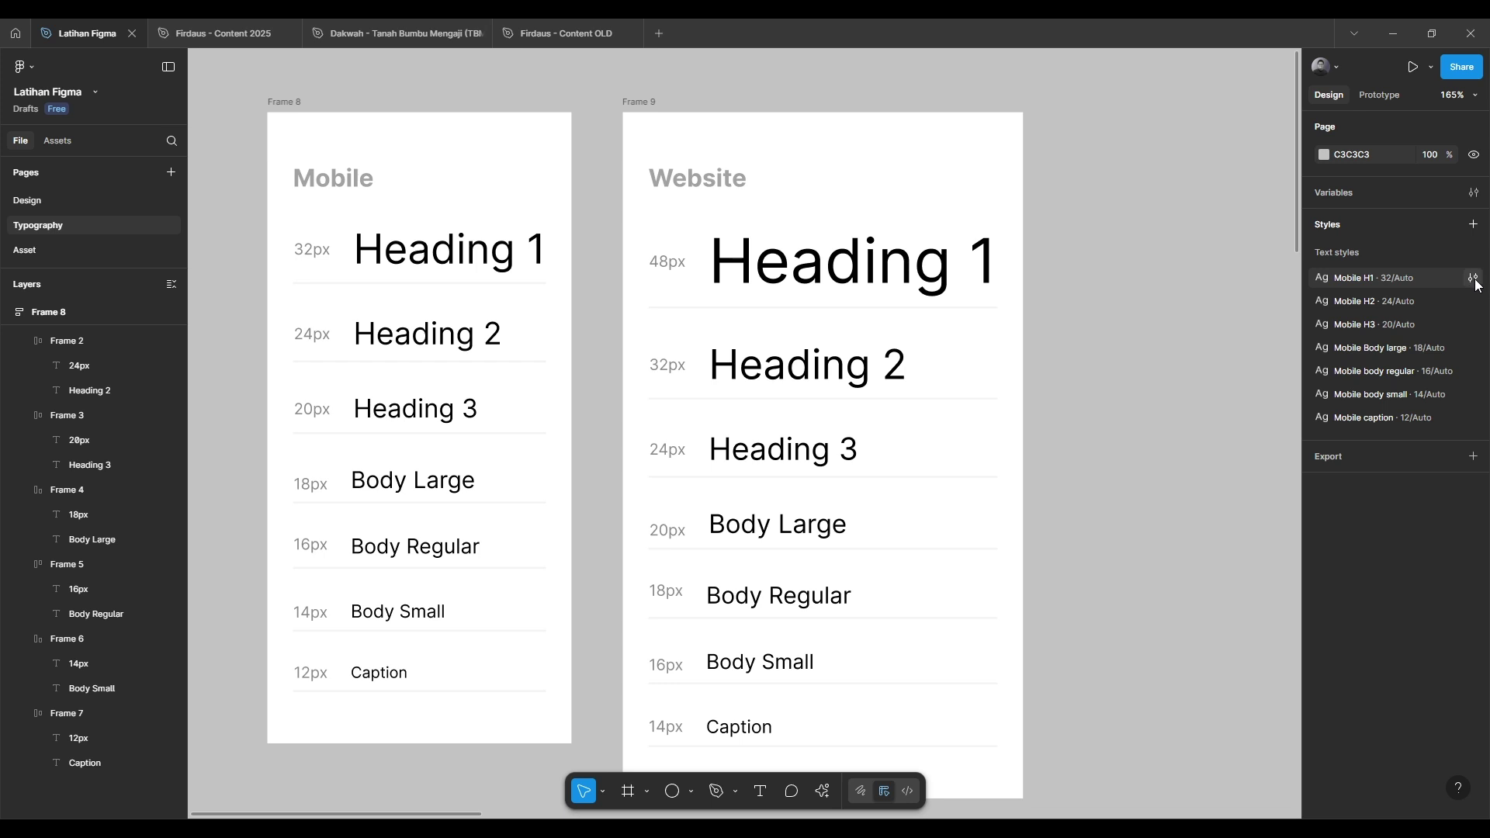
# Examine the mobile app screens and the typography settings of the Username / Email label on the sign-in screen
pyautogui.scroll(-5, 867, 426)
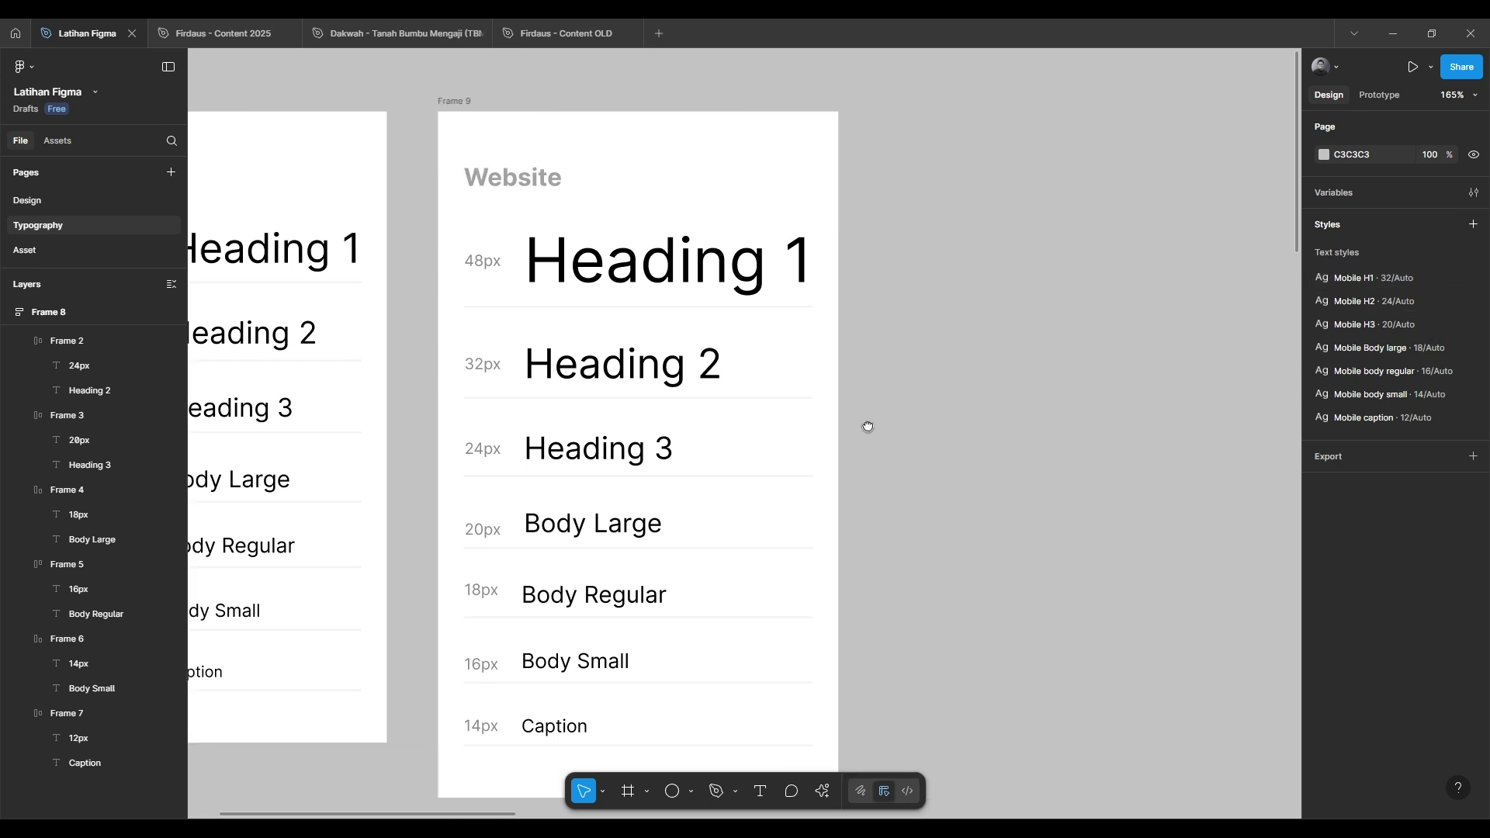
pyautogui.scroll(-5, 799, 412)
pyautogui.scroll(-5, 885, 356)
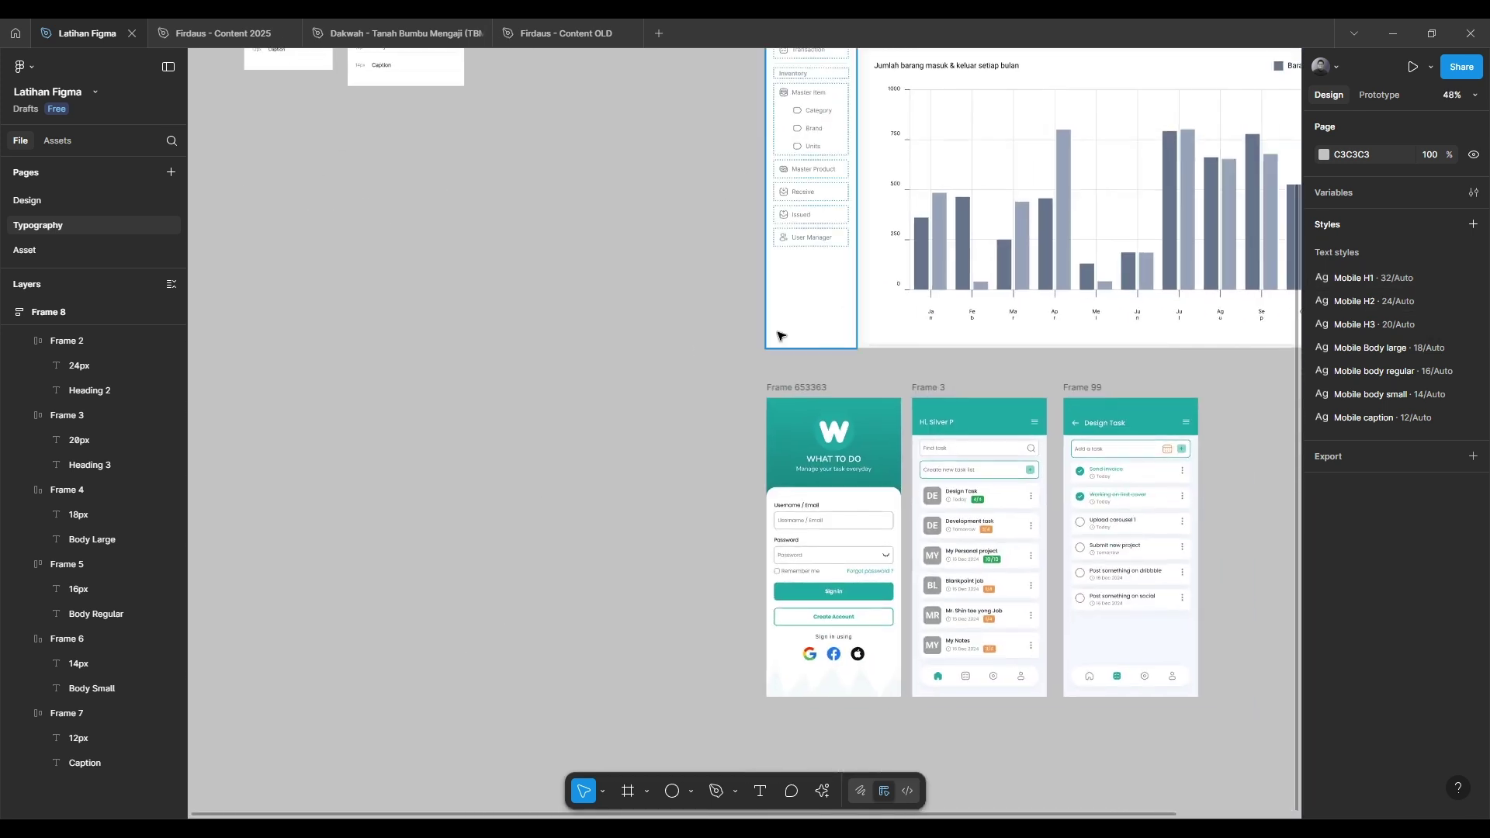
pyautogui.scroll(3, 669, 243)
pyautogui.scroll(10, 668, 242)
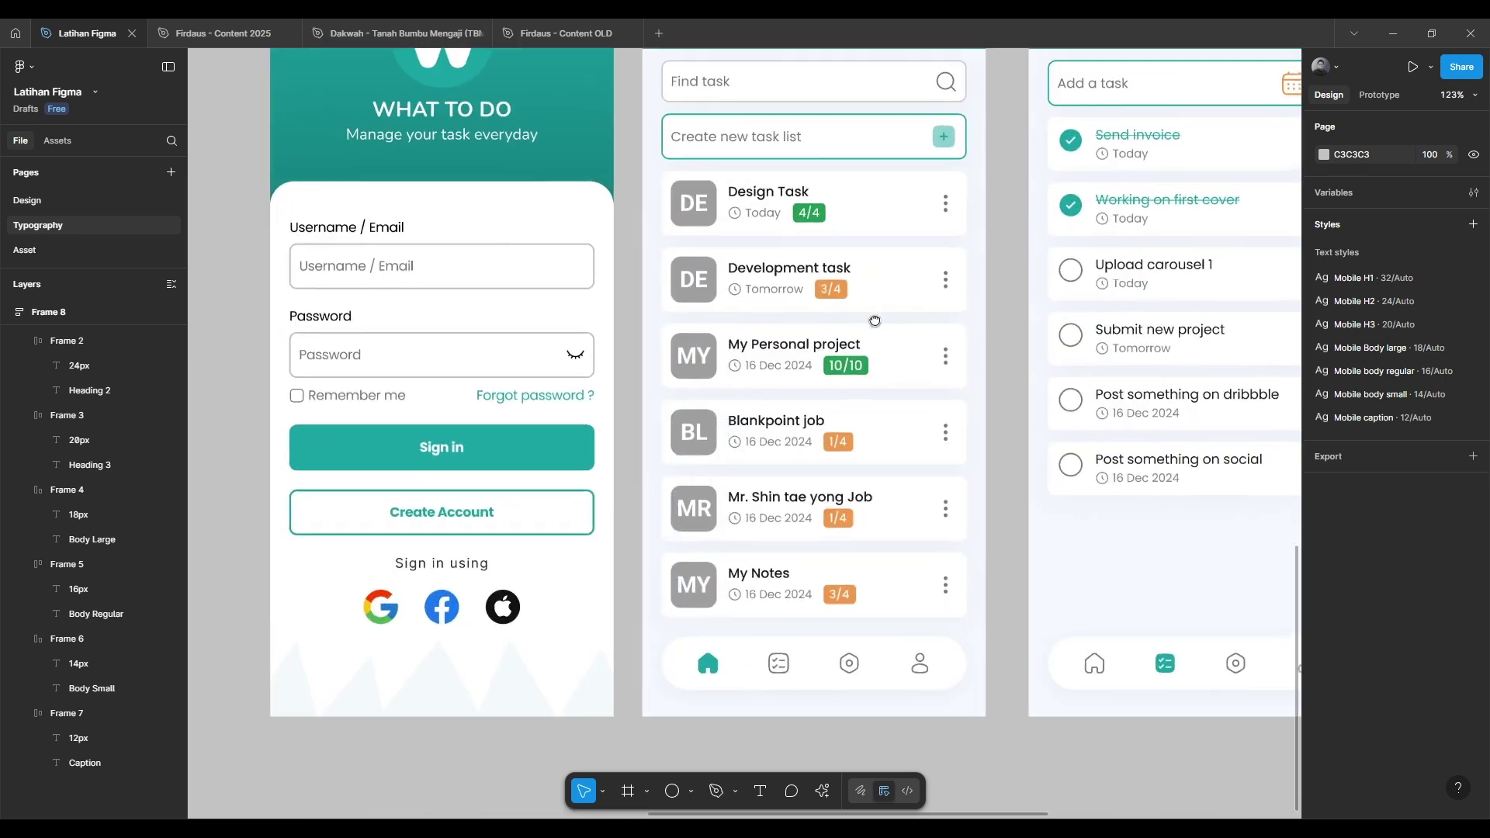
pyautogui.scroll(-1, 791, 400)
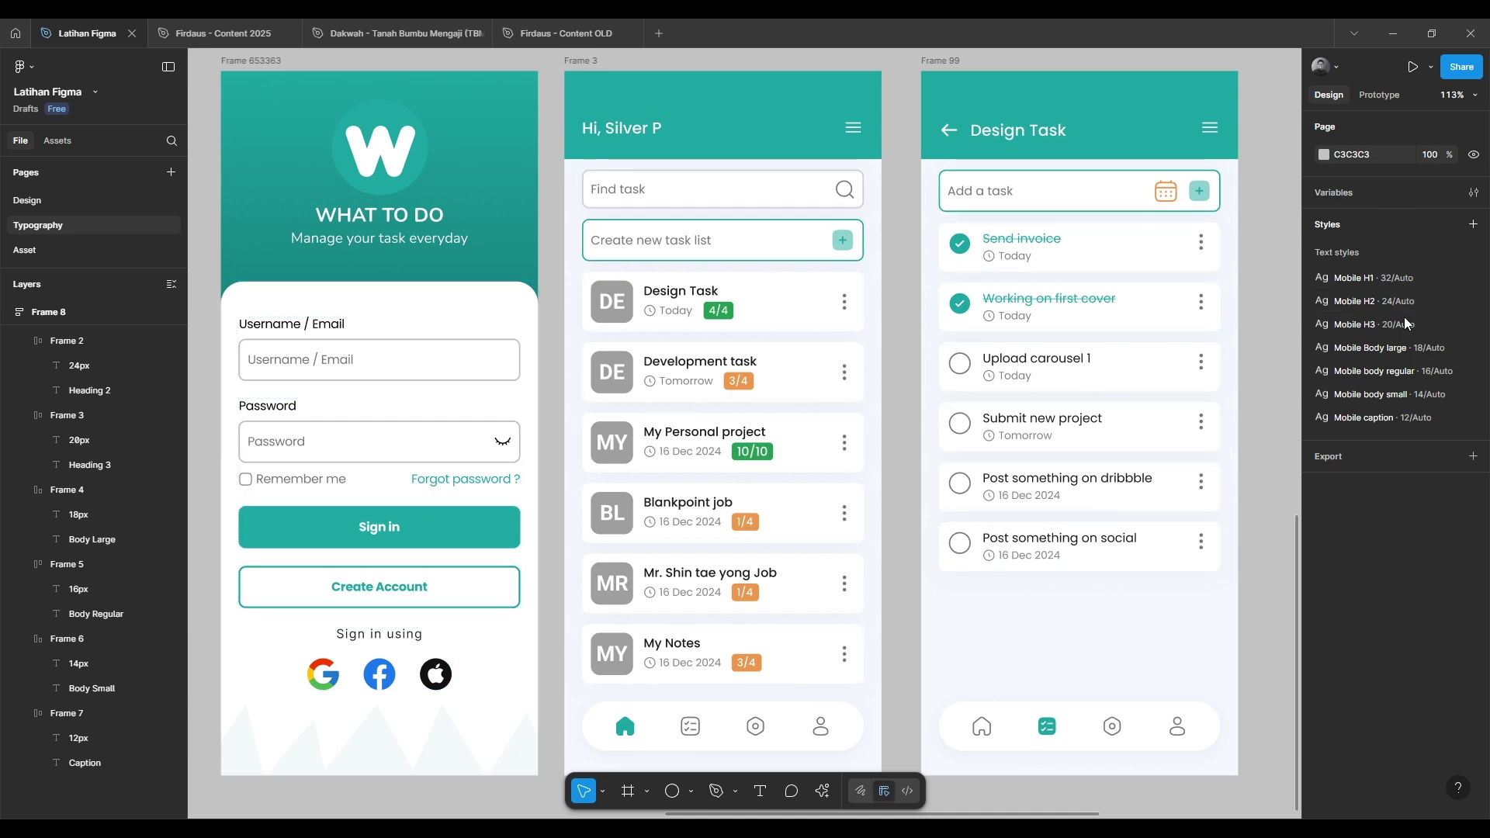
pyautogui.click(287, 331)
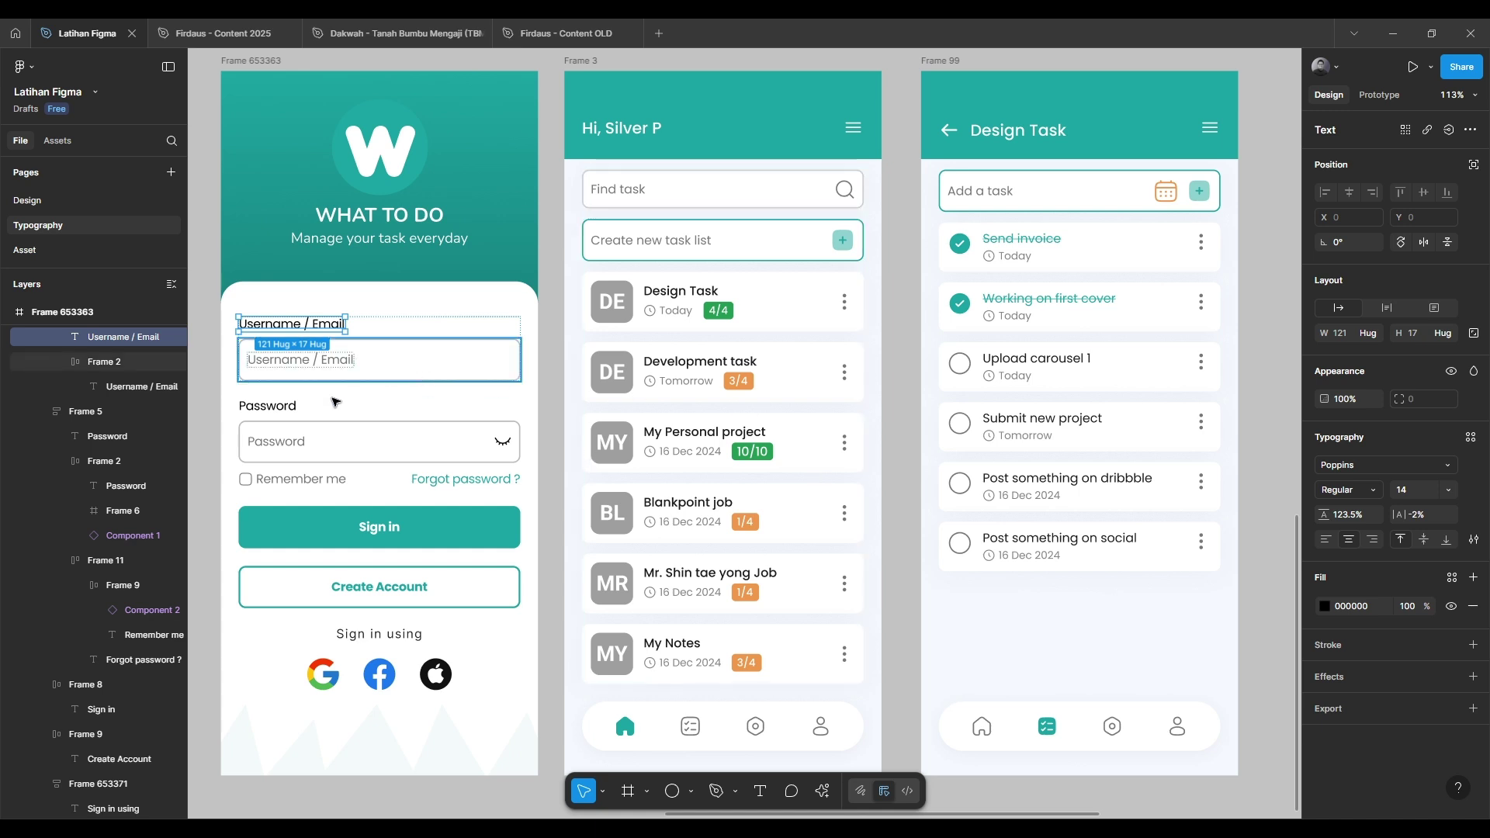
pyautogui.hscroll(-2, 357, 407)
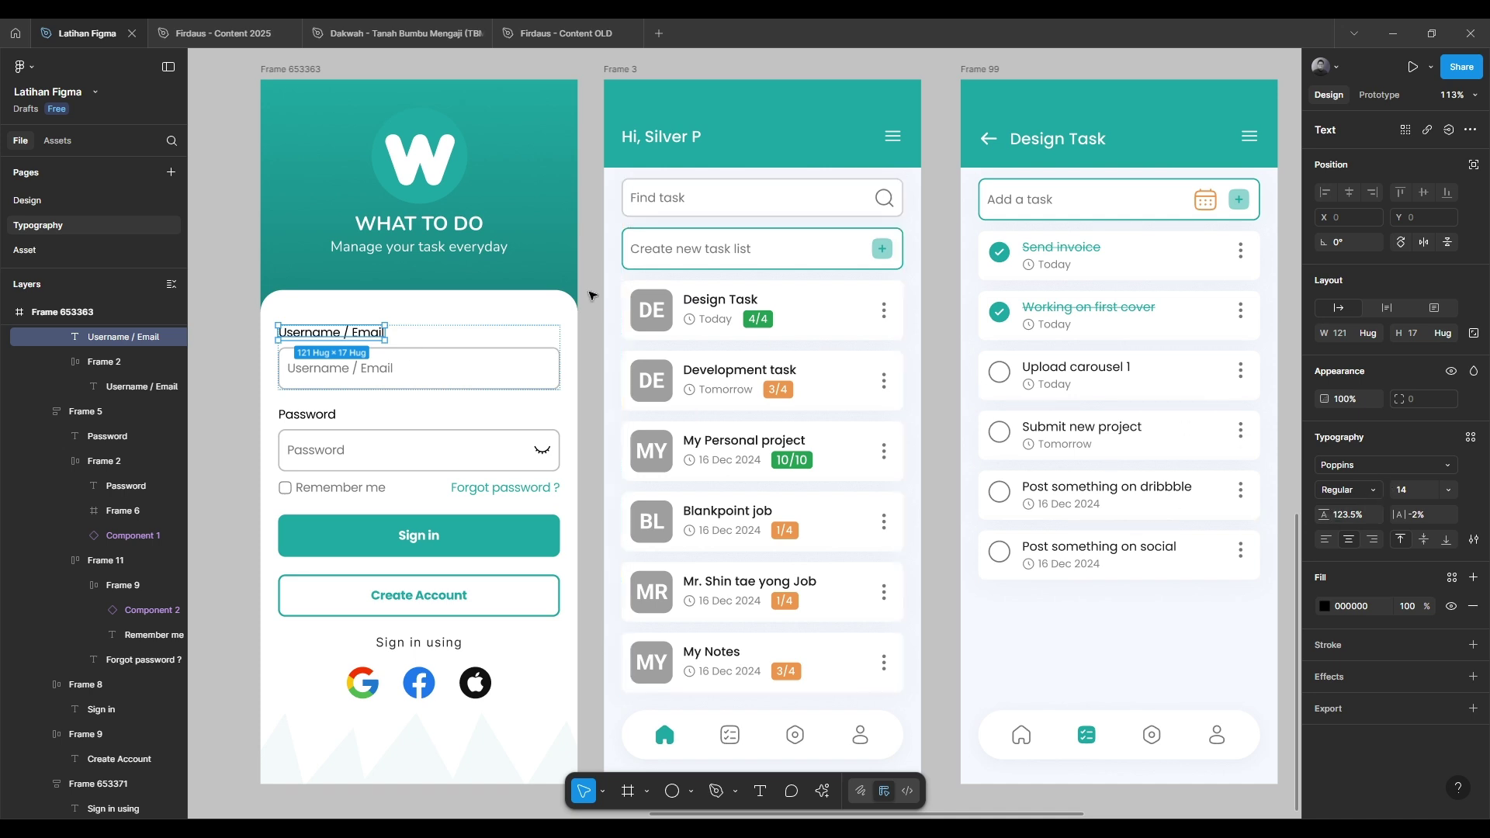
pyautogui.click(590, 435)
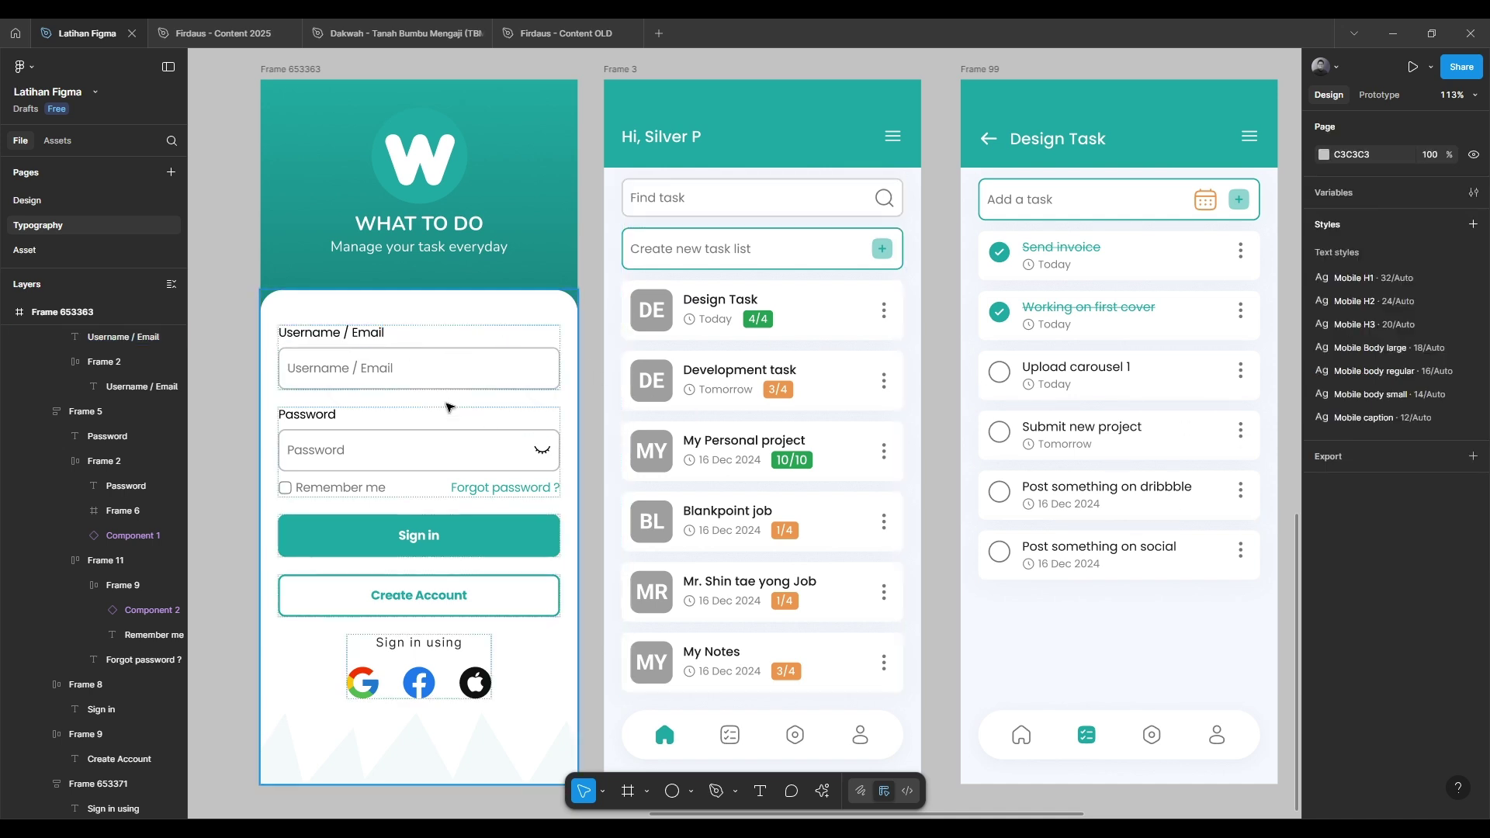
# Apply the Mobile body small text style to the Username / Email and Password labels above the input fields on the sign-in screen
pyautogui.click(376, 379)
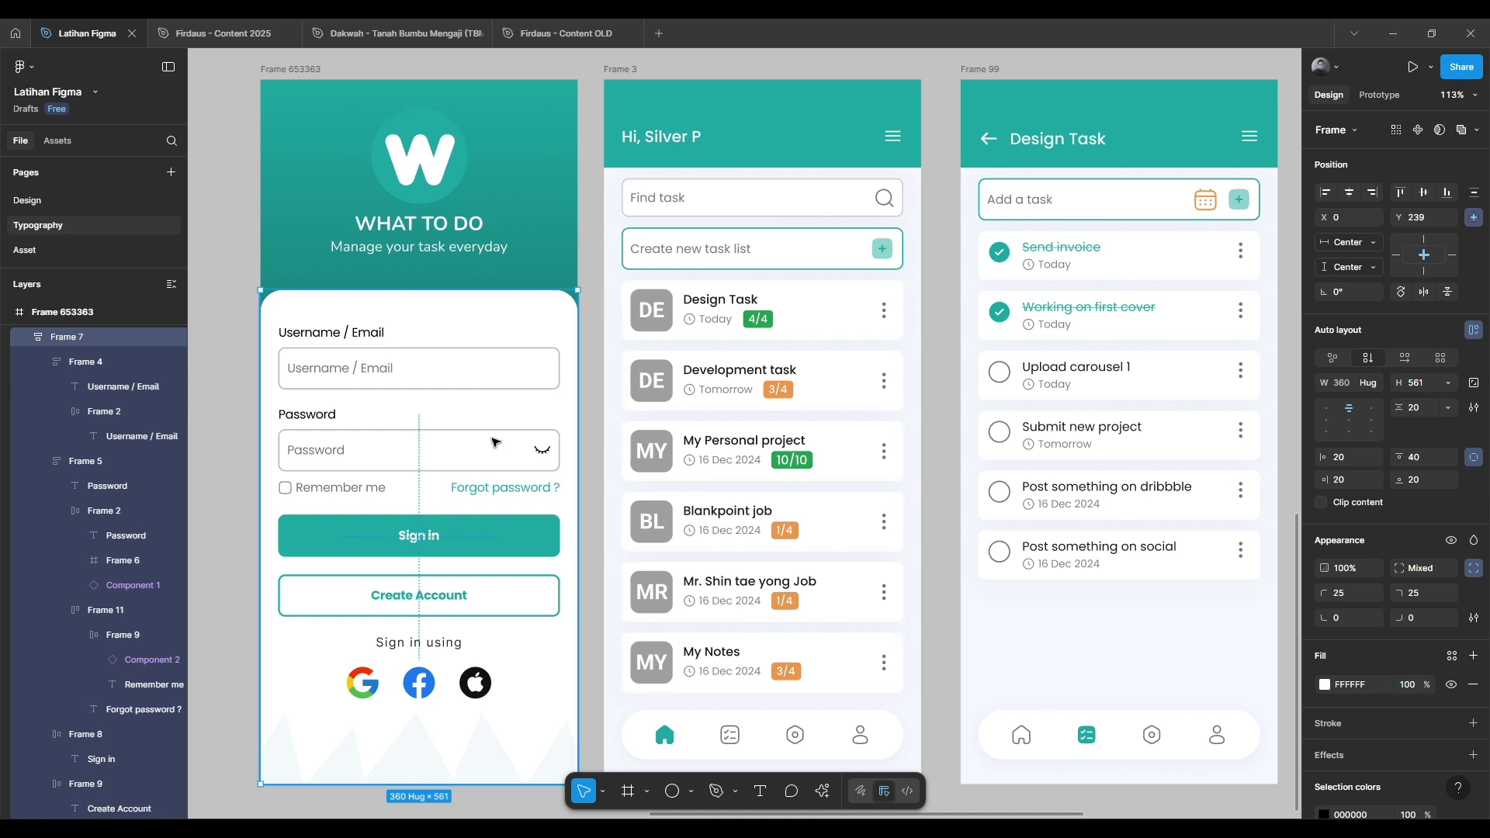
pyautogui.doubleClick(336, 335)
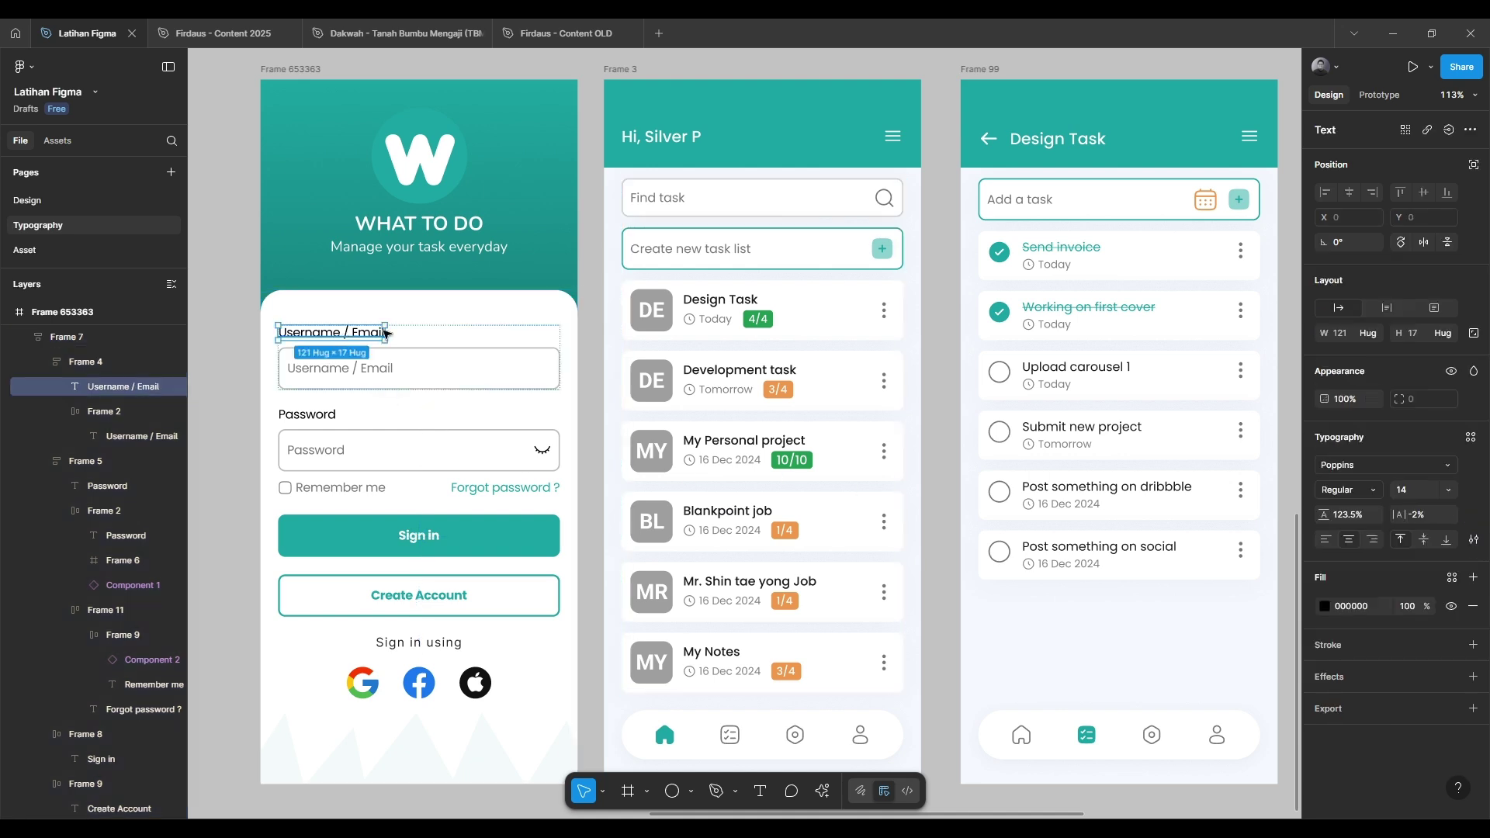
pyautogui.keyDown('shift'); pyautogui.click(317, 420); pyautogui.keyUp('shift')
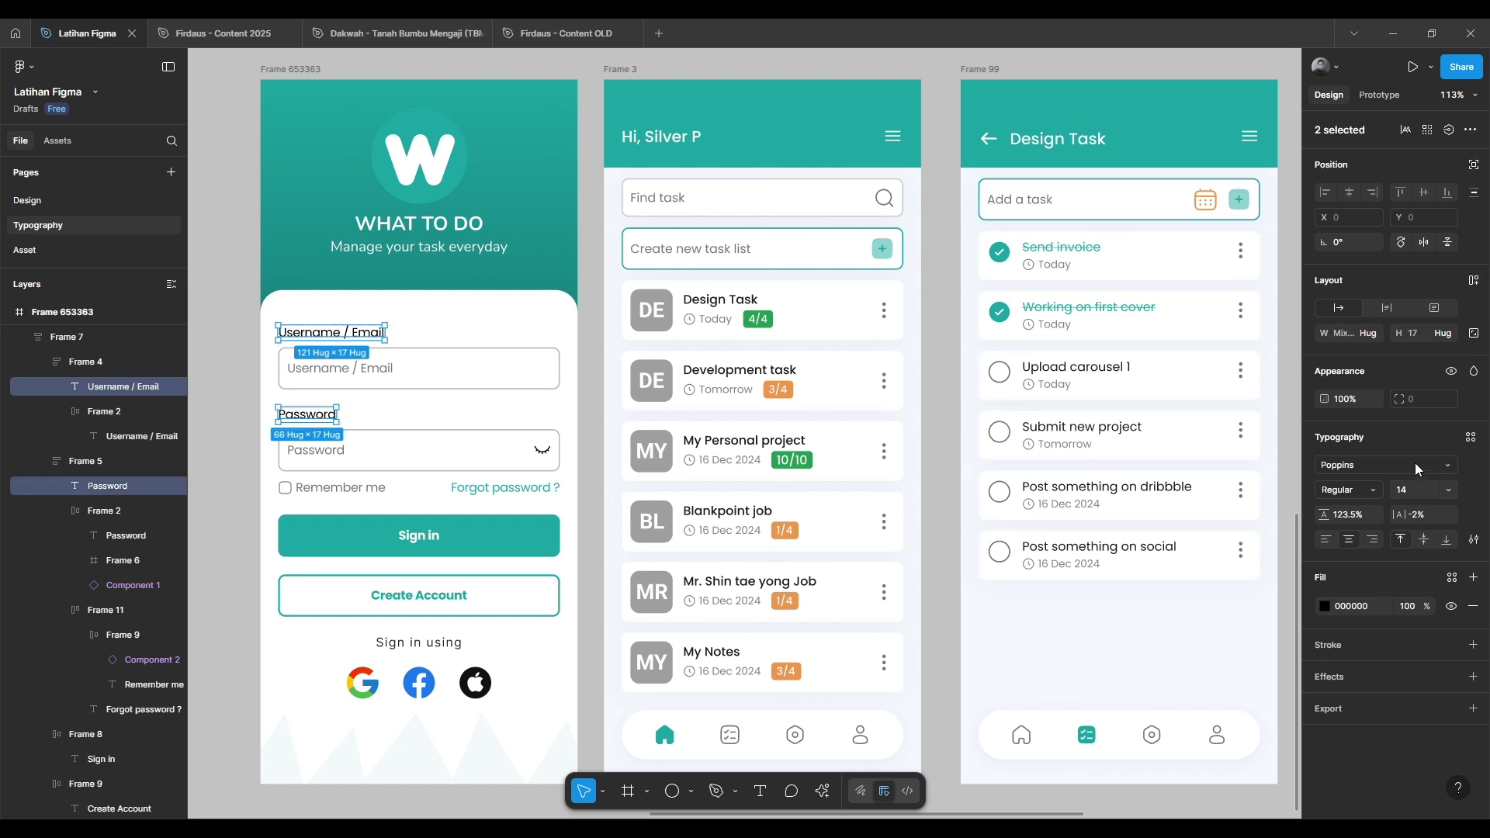
pyautogui.click(339, 340)
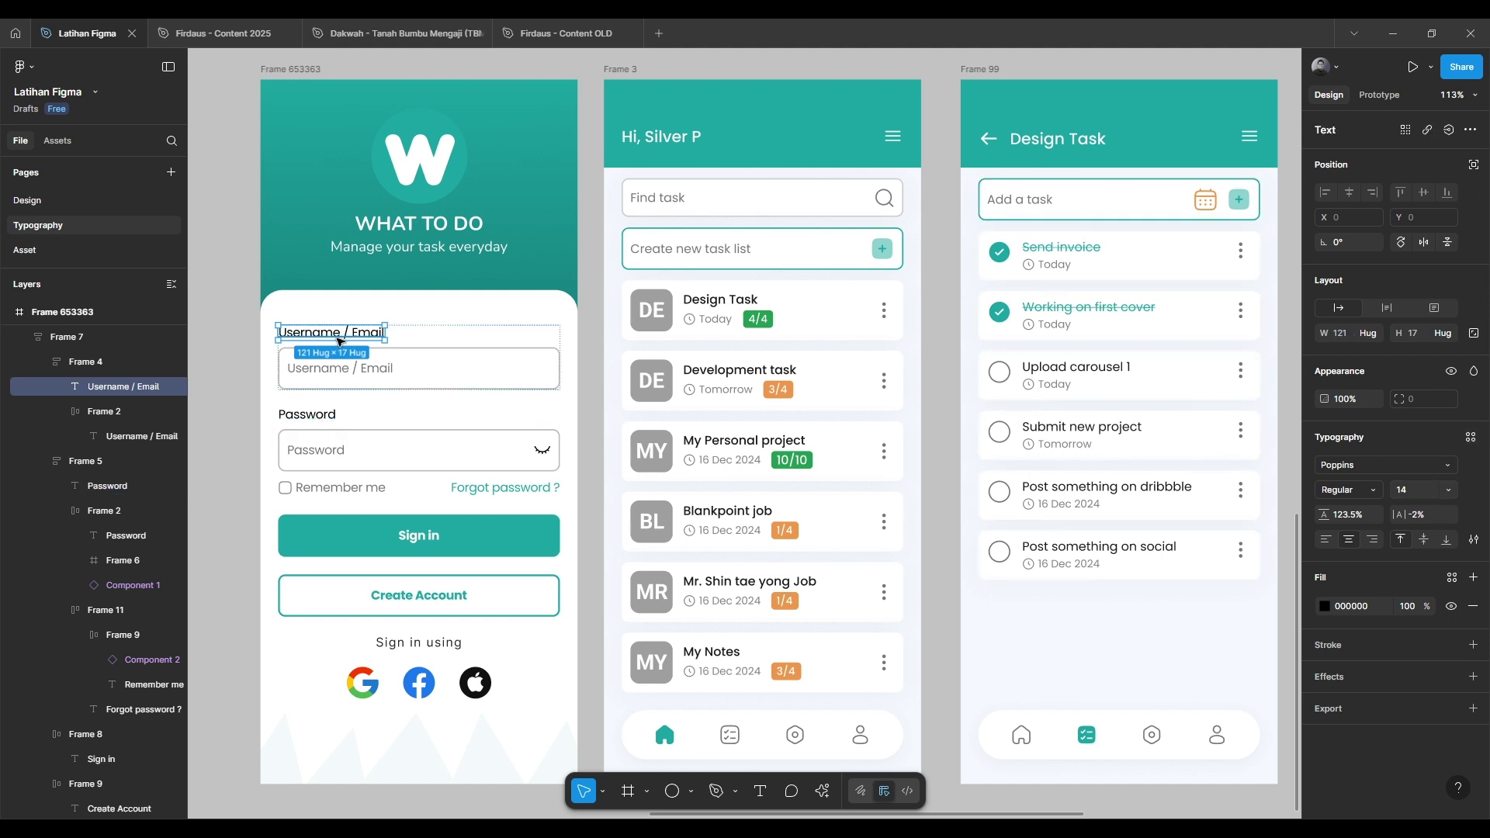
pyautogui.click(320, 384)
pyautogui.click(329, 335)
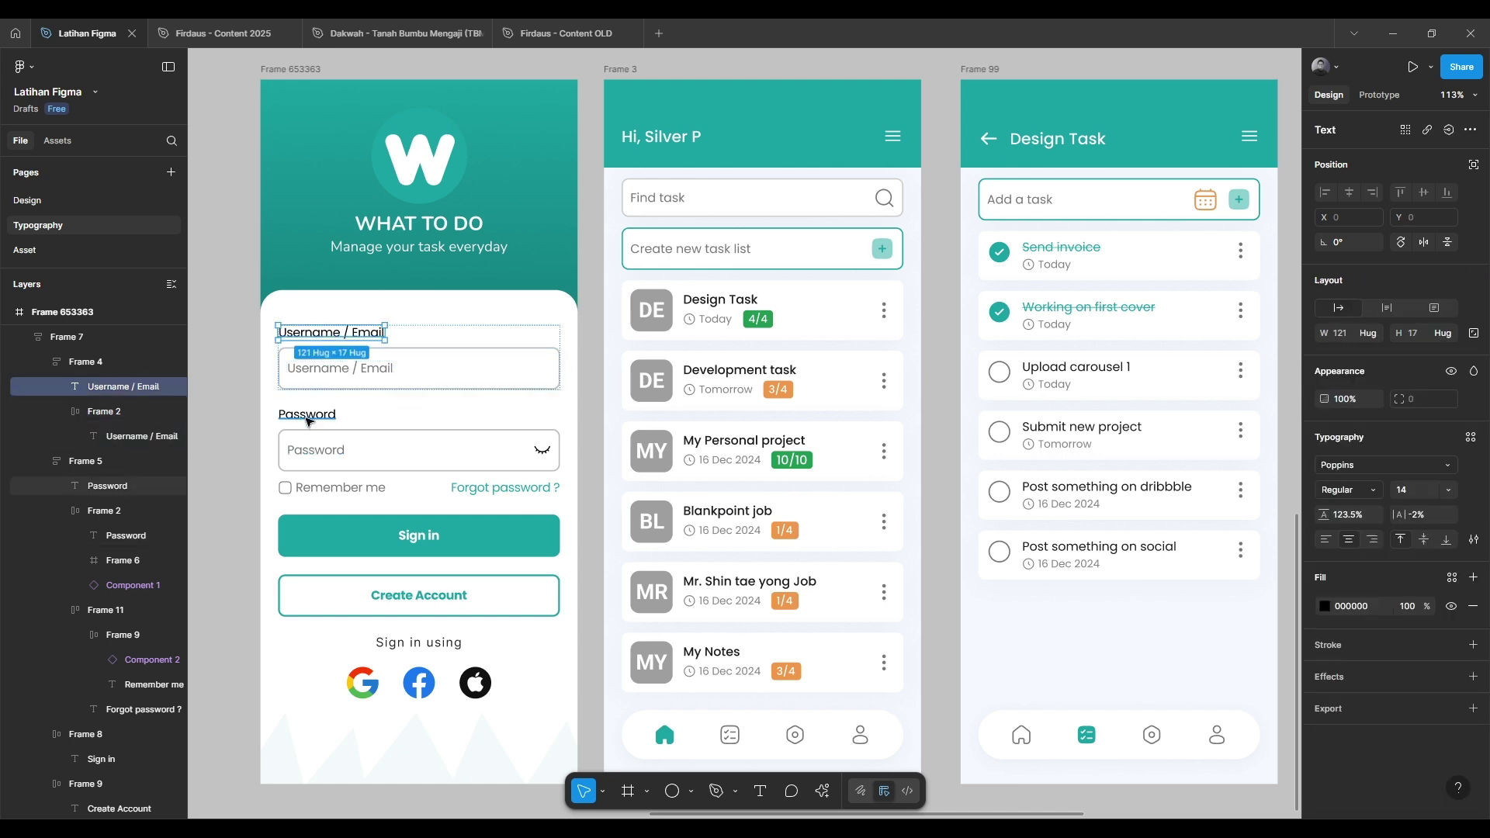
pyautogui.keyDown('shift'); pyautogui.click(307, 414); pyautogui.keyUp('shift')
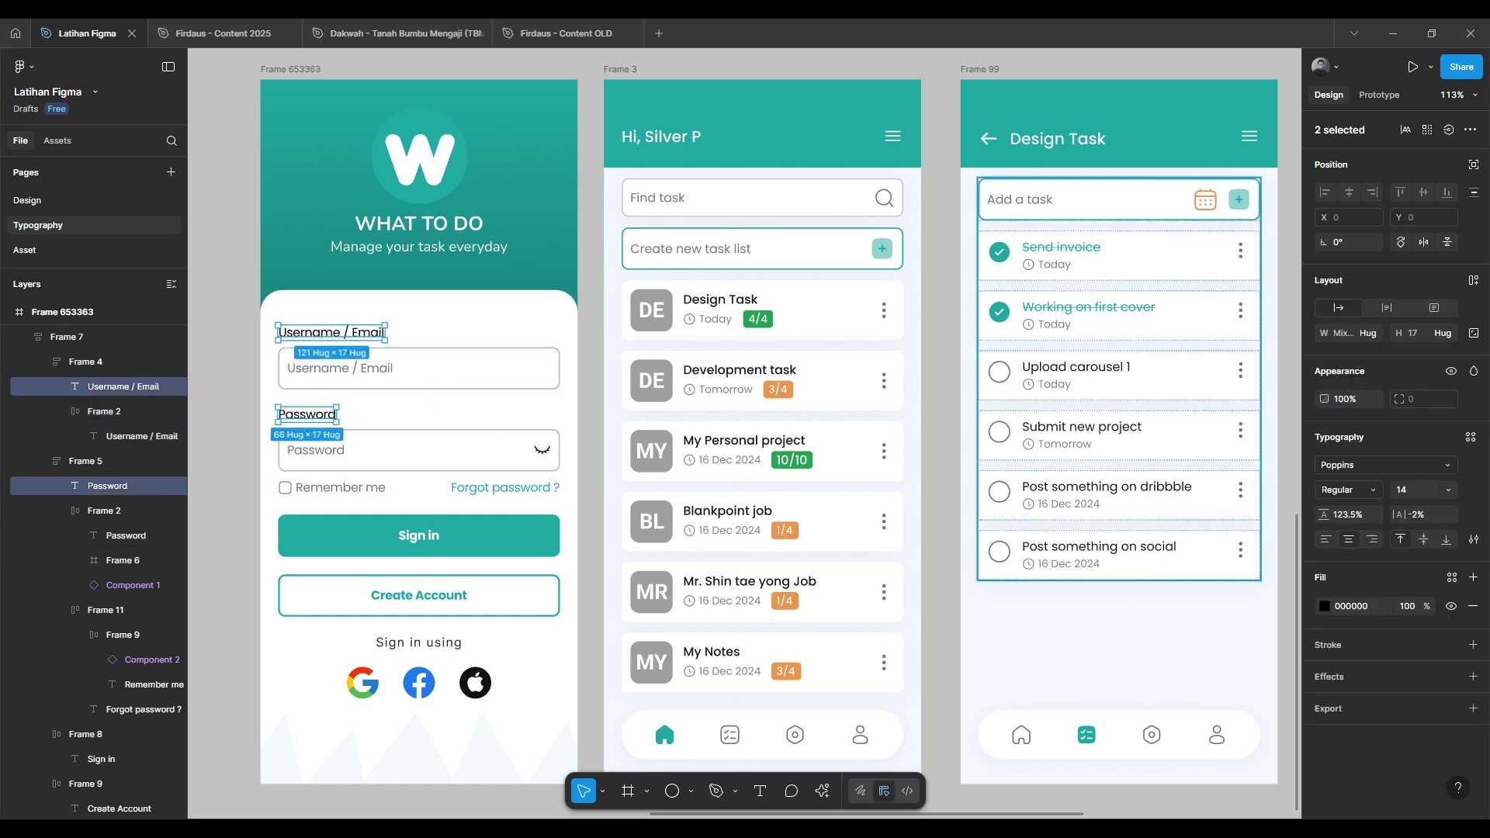
pyautogui.click(1471, 439)
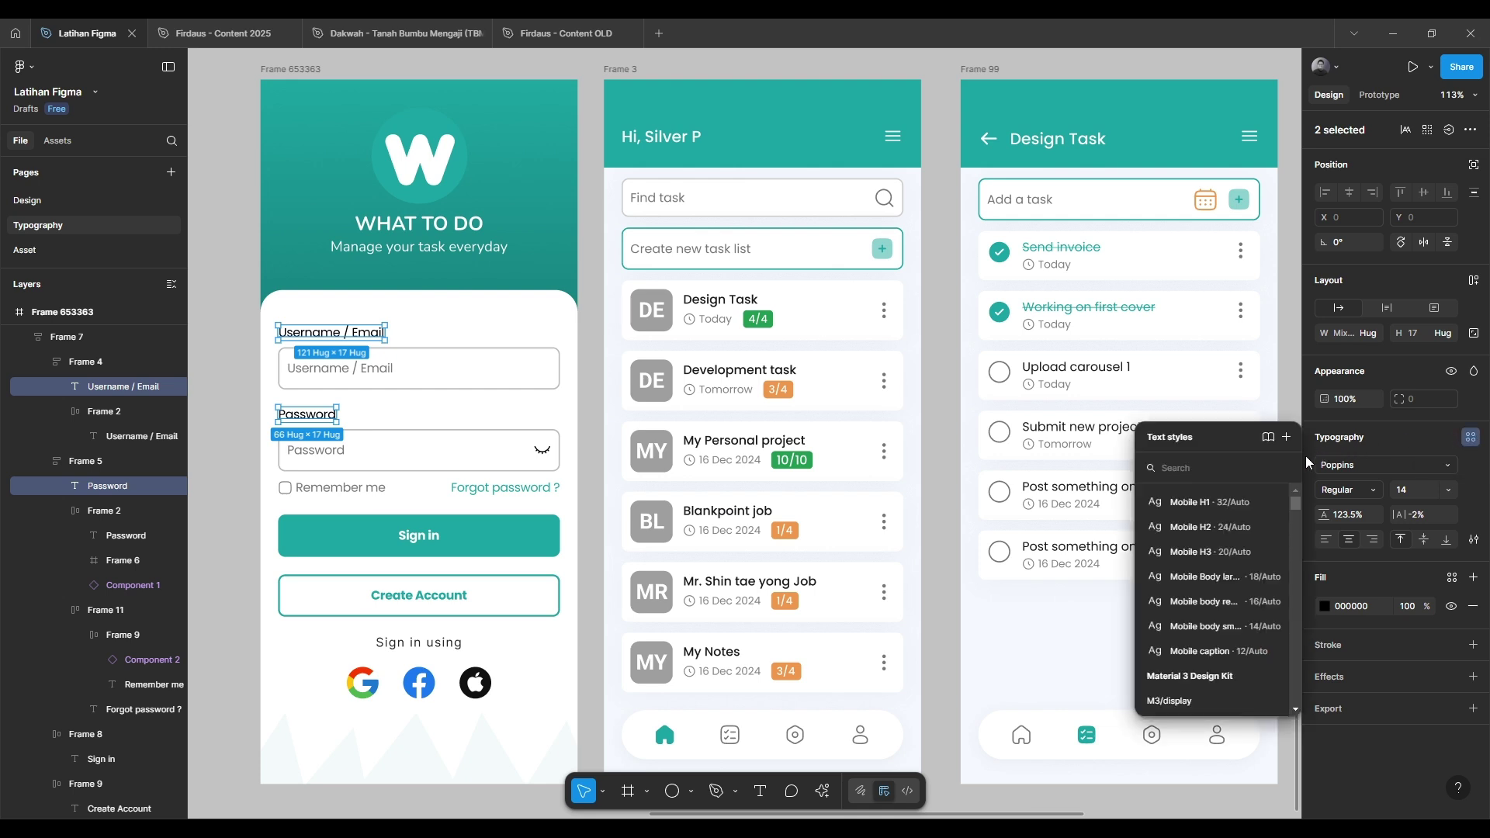
pyautogui.click(1185, 626)
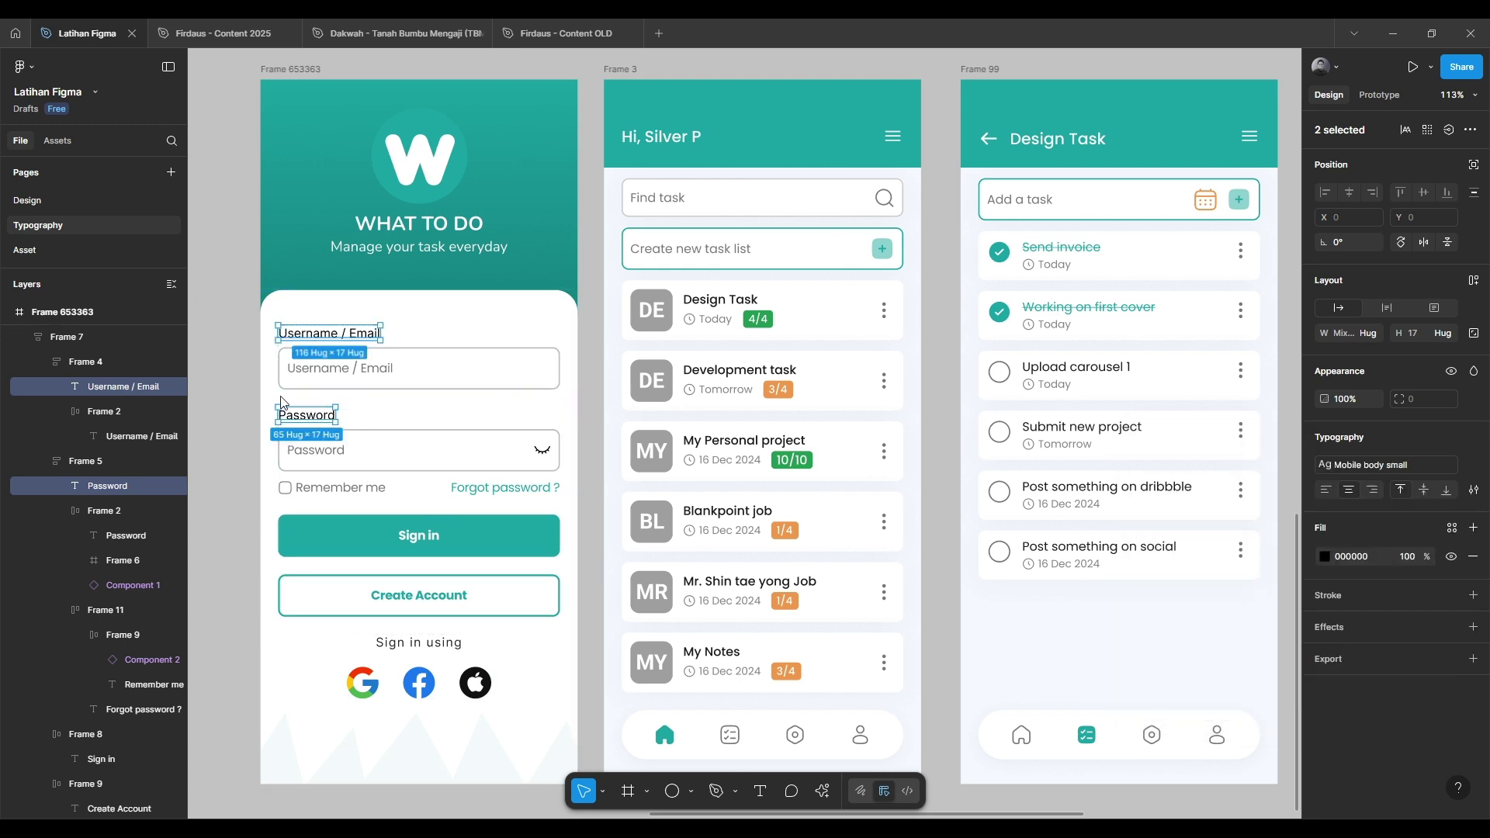
pyautogui.hscroll(-5, 435, 364)
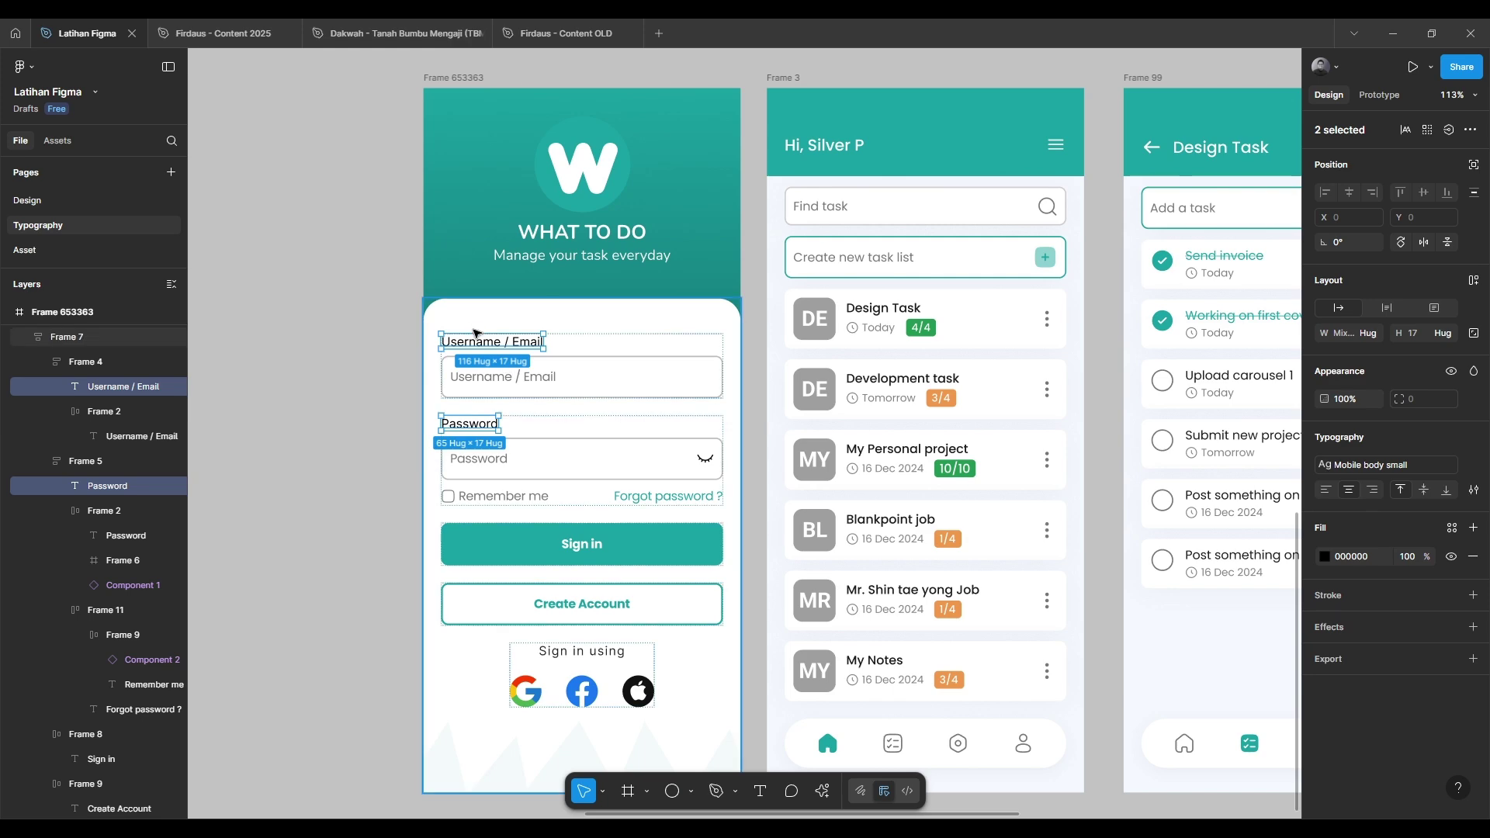
# Apply the Mobile body small text style to the Username / Email and Password placeholders inside the sign-in screen's input fields
pyautogui.scroll(-5, 571, 381)
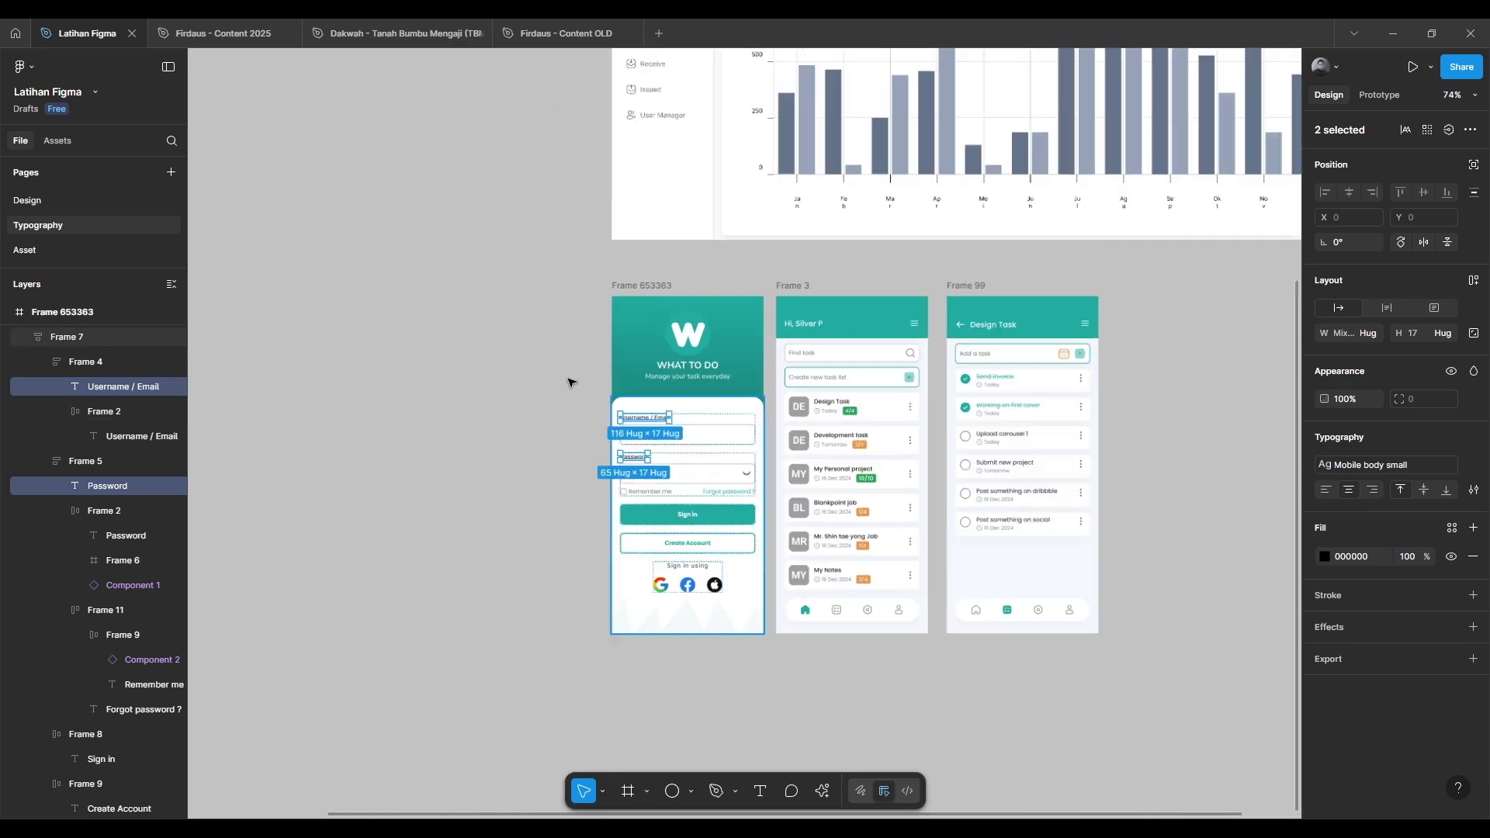
pyautogui.scroll(-4, 570, 381)
pyautogui.scroll(5, 570, 382)
pyautogui.hscroll(-5, 570, 382)
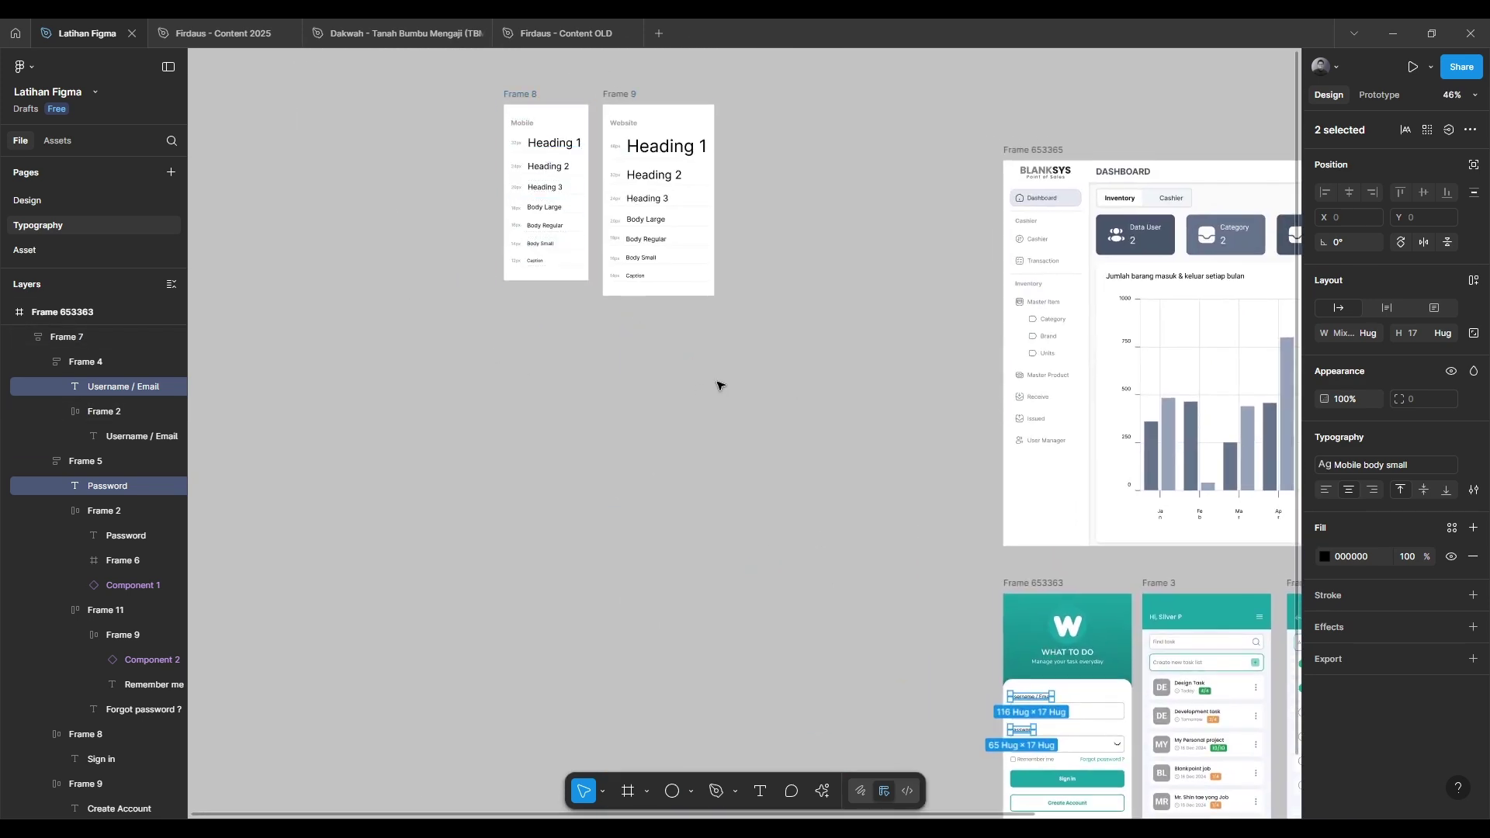
pyautogui.scroll(10, 719, 386)
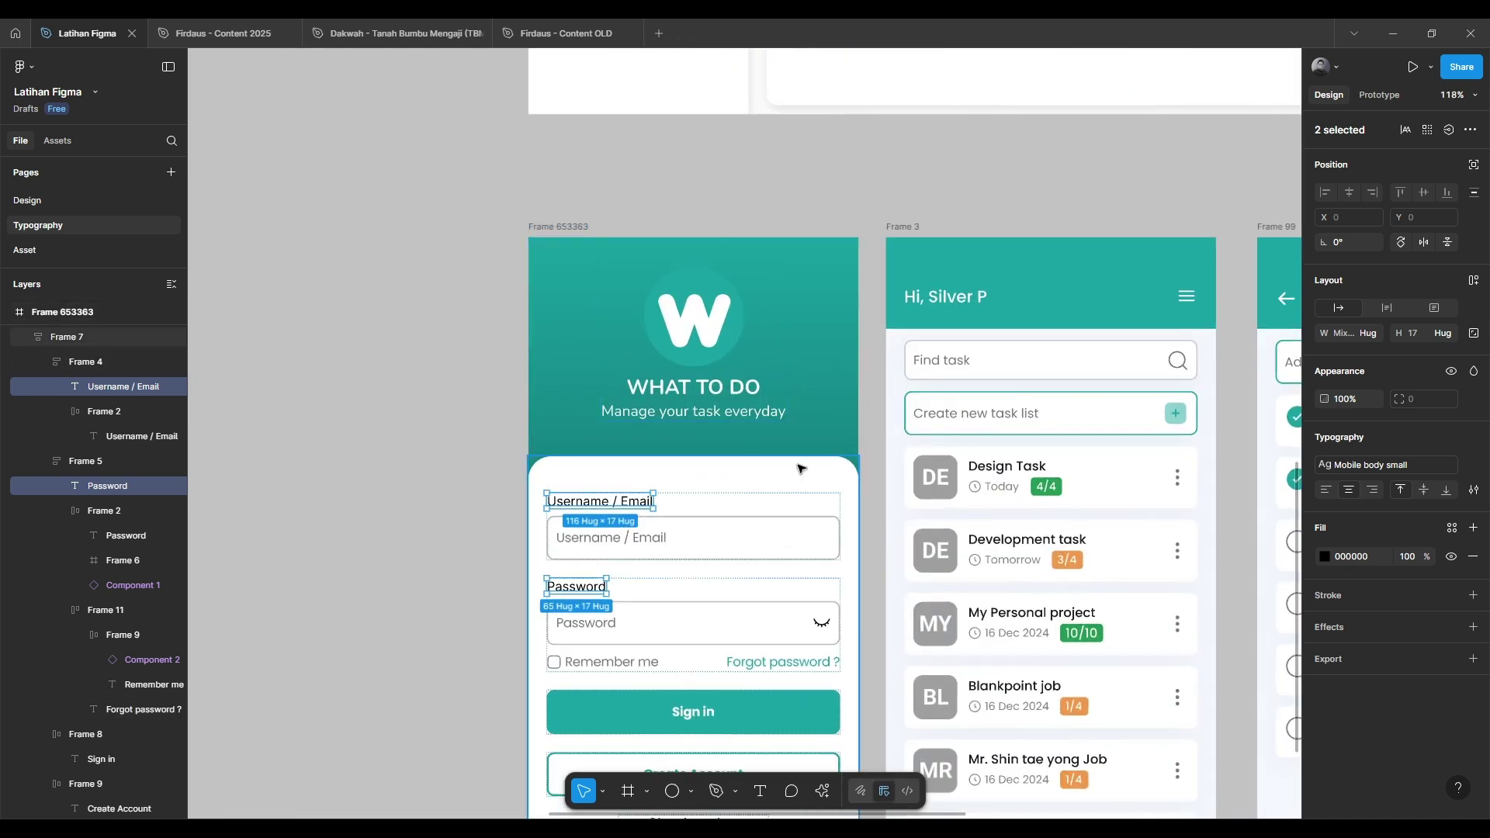
pyautogui.scroll(-4, 737, 450)
pyautogui.hscroll(2, 737, 450)
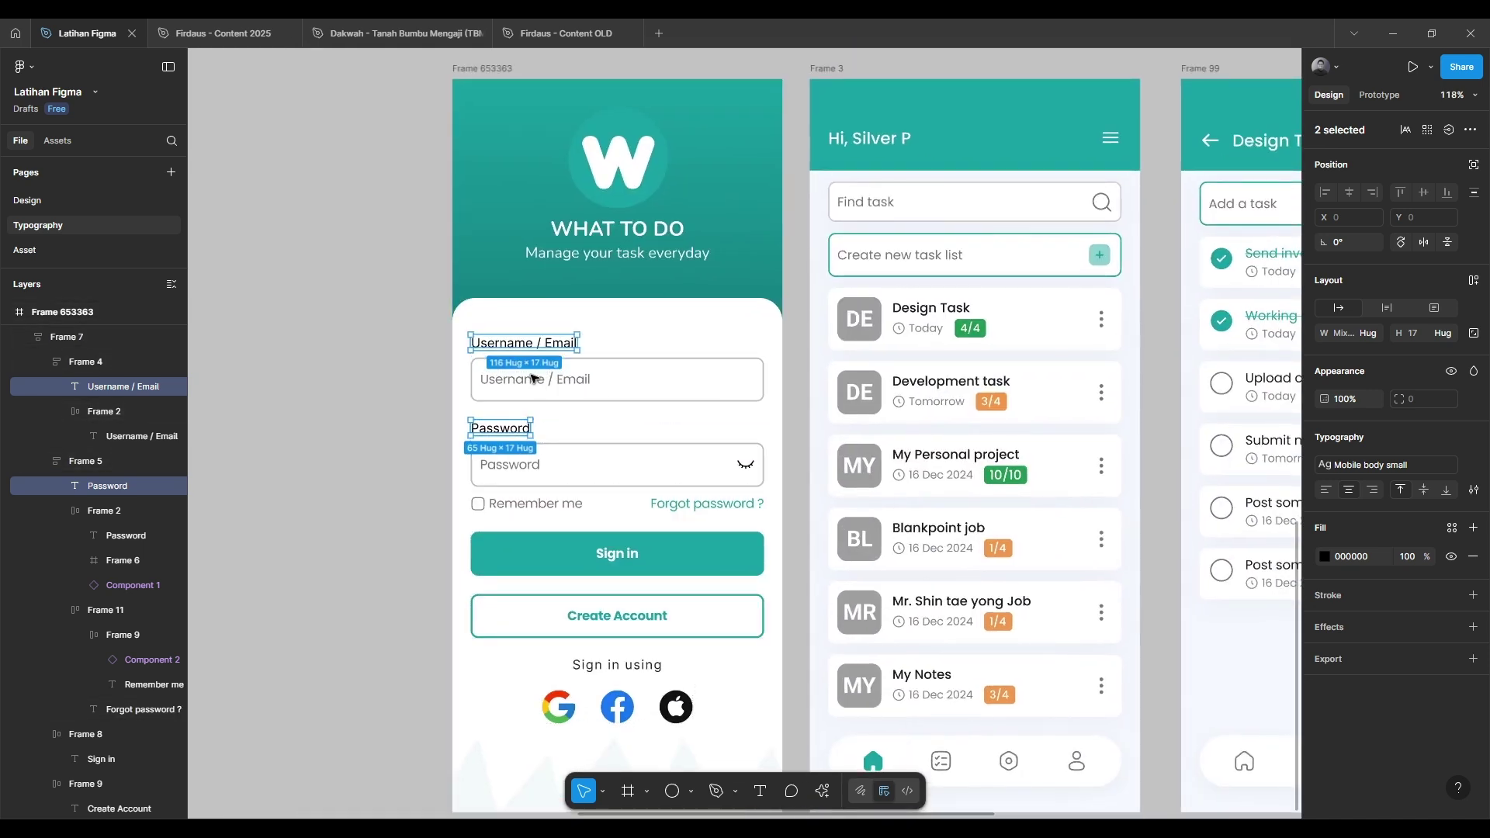
pyautogui.keyDown('ctrl'); pyautogui.click(533, 377); pyautogui.keyUp('ctrl')
pyautogui.keyDown('ctrl'); pyautogui.keyDown('shift'); pyautogui.click(521, 465); pyautogui.keyUp('shift'); pyautogui.keyUp('ctrl')
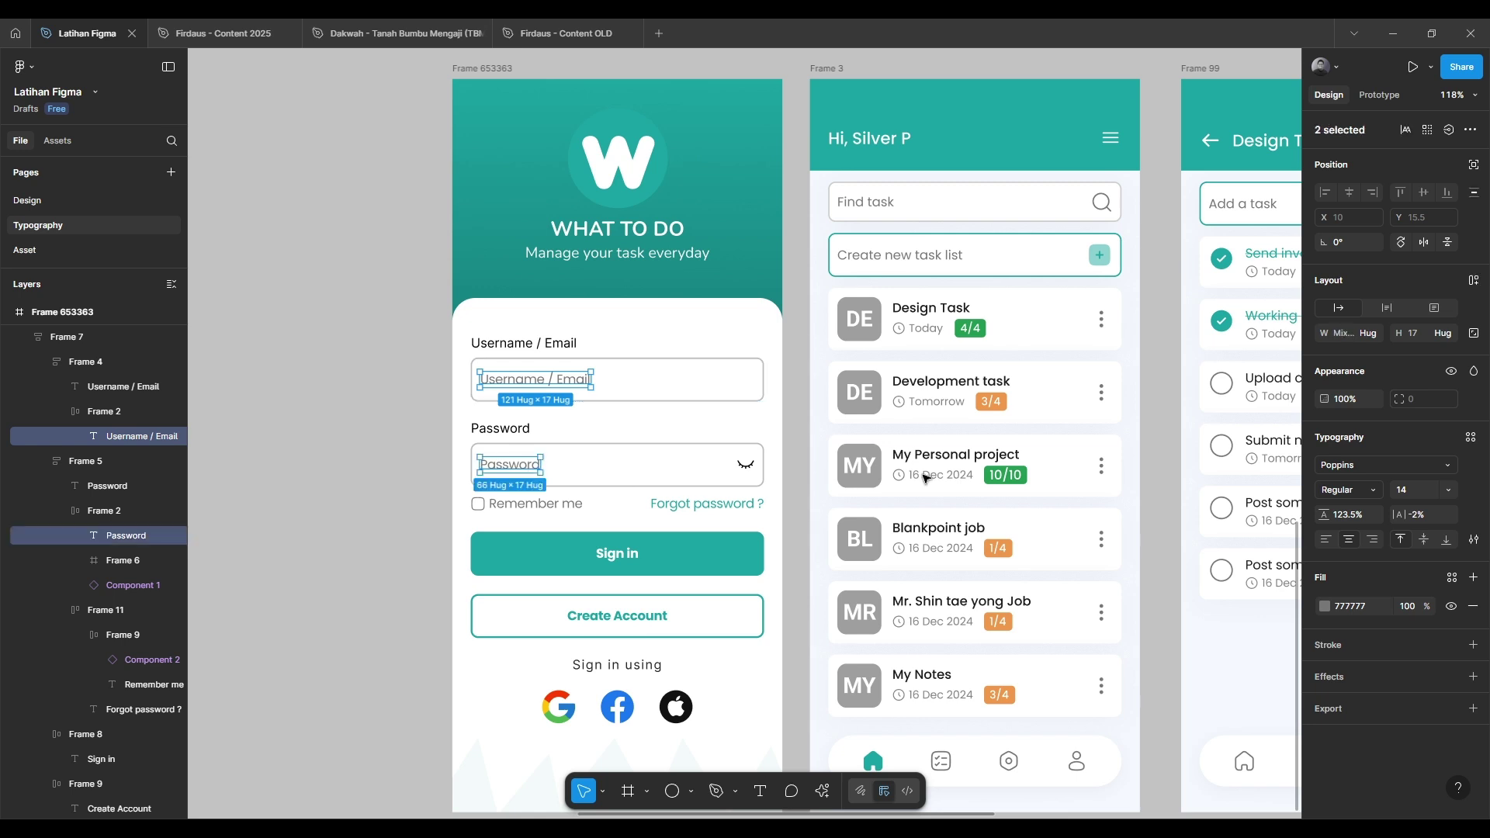
pyautogui.click(1470, 437)
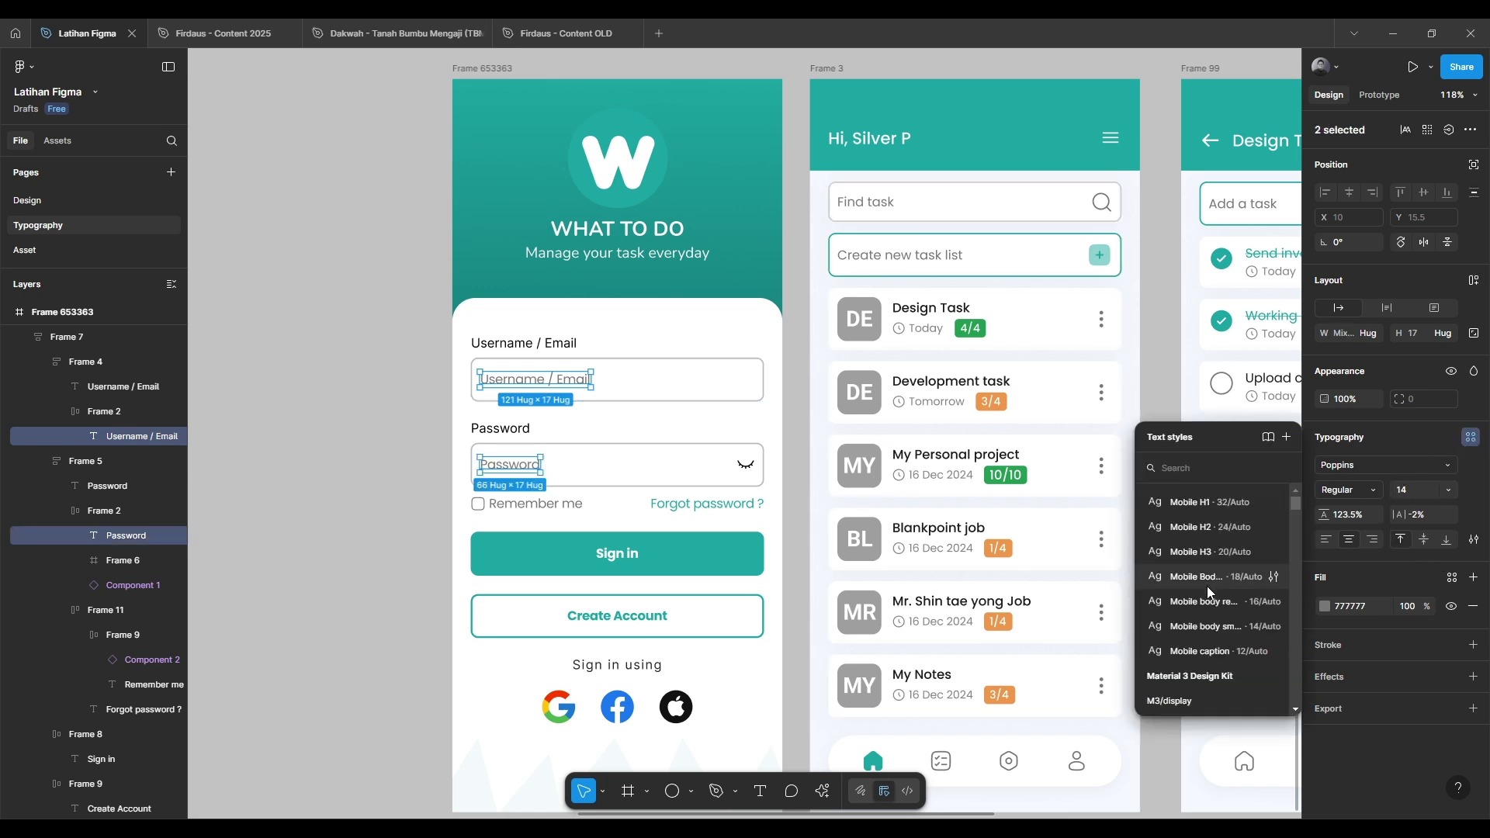
pyautogui.scroll(-2, 1207, 585)
pyautogui.scroll(2, 1207, 582)
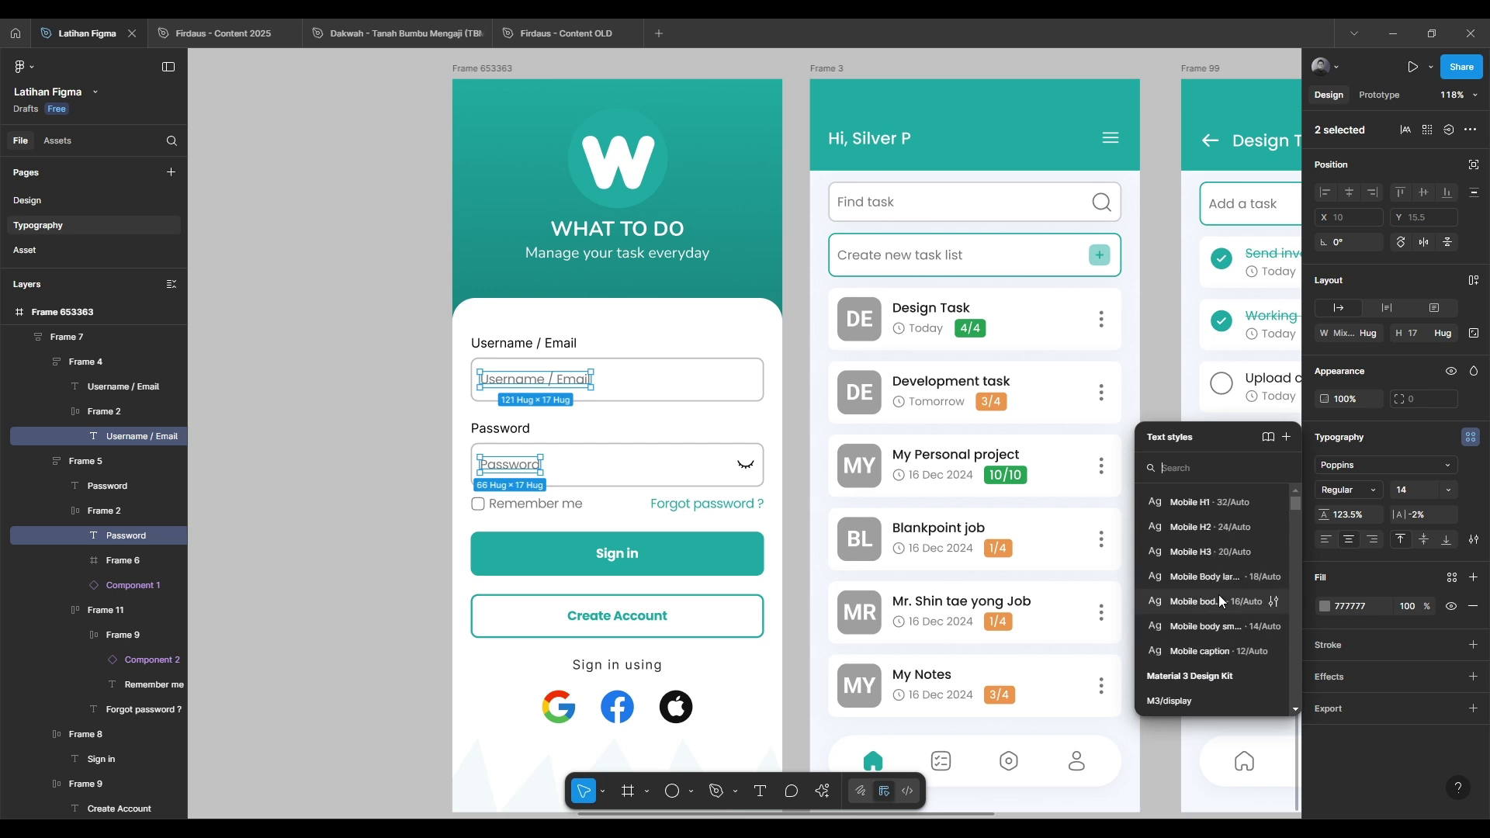
pyautogui.click(1218, 625)
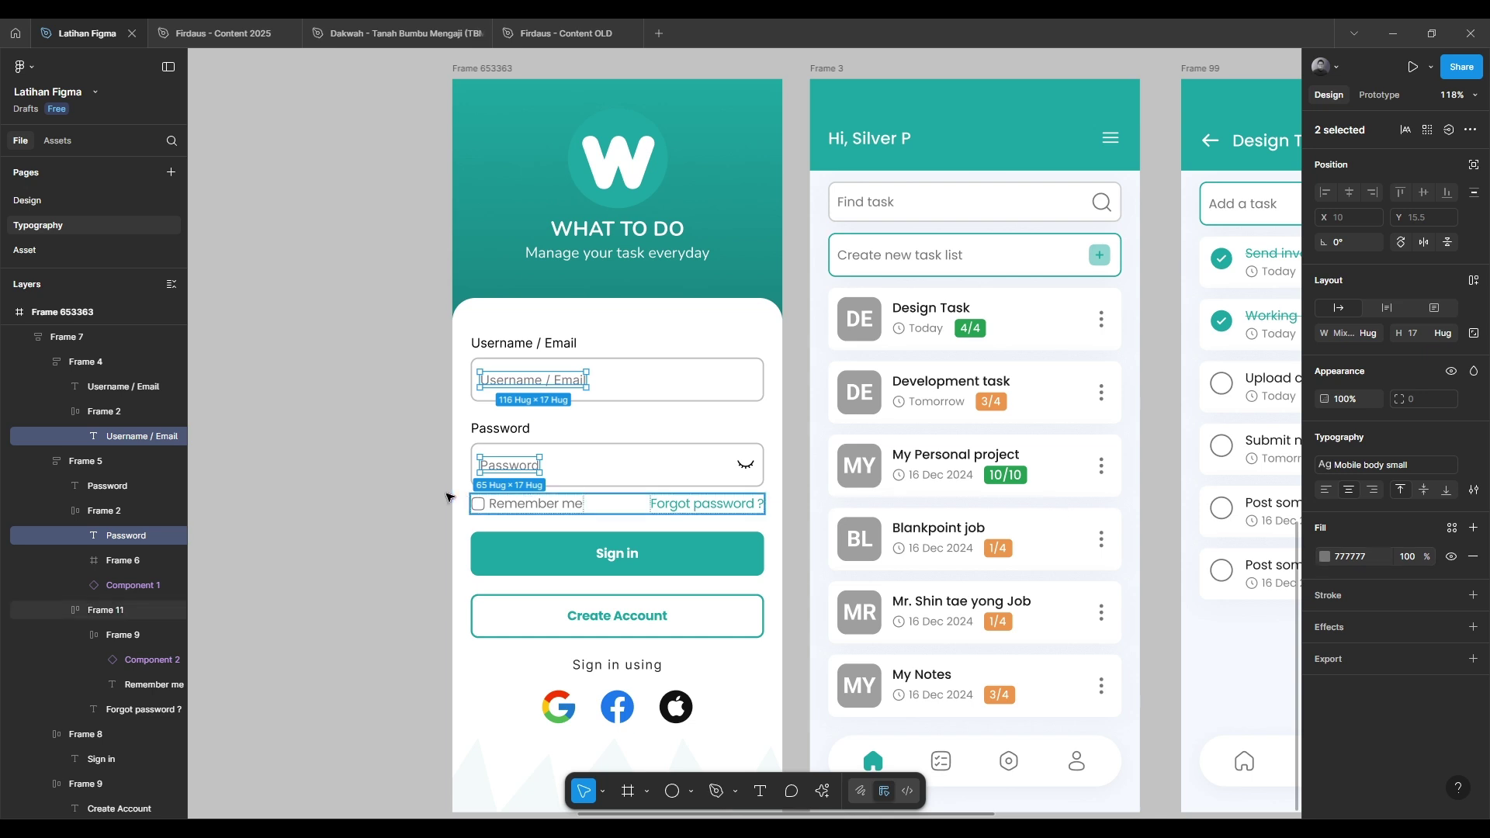
# Apply the Mobile caption text style to the Remember me and Forgot password ? texts on the sign-in screen
pyautogui.click(543, 503)
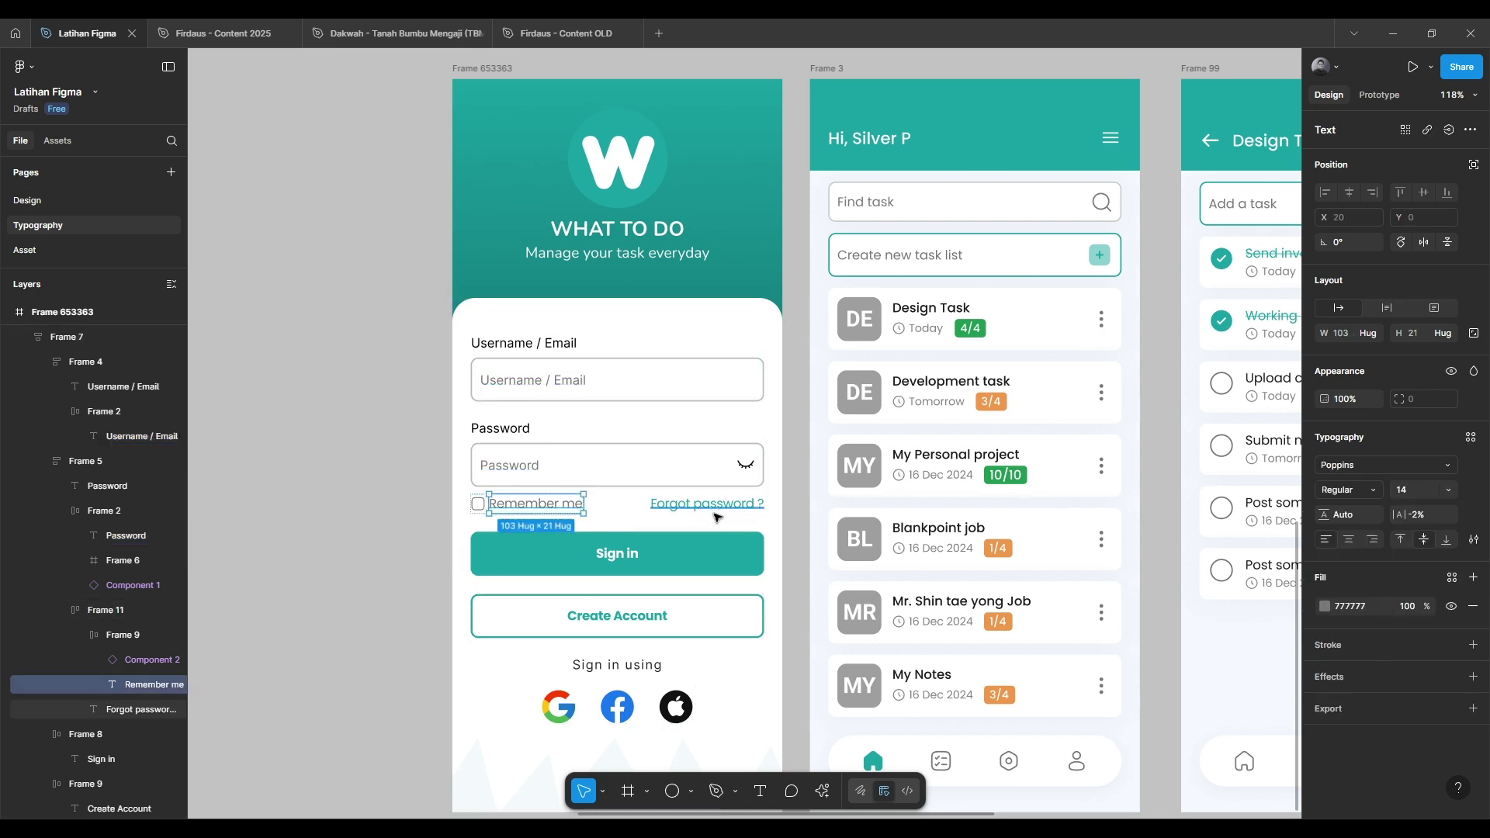
pyautogui.keyDown('shift'); pyautogui.click(663, 503); pyautogui.keyUp('shift')
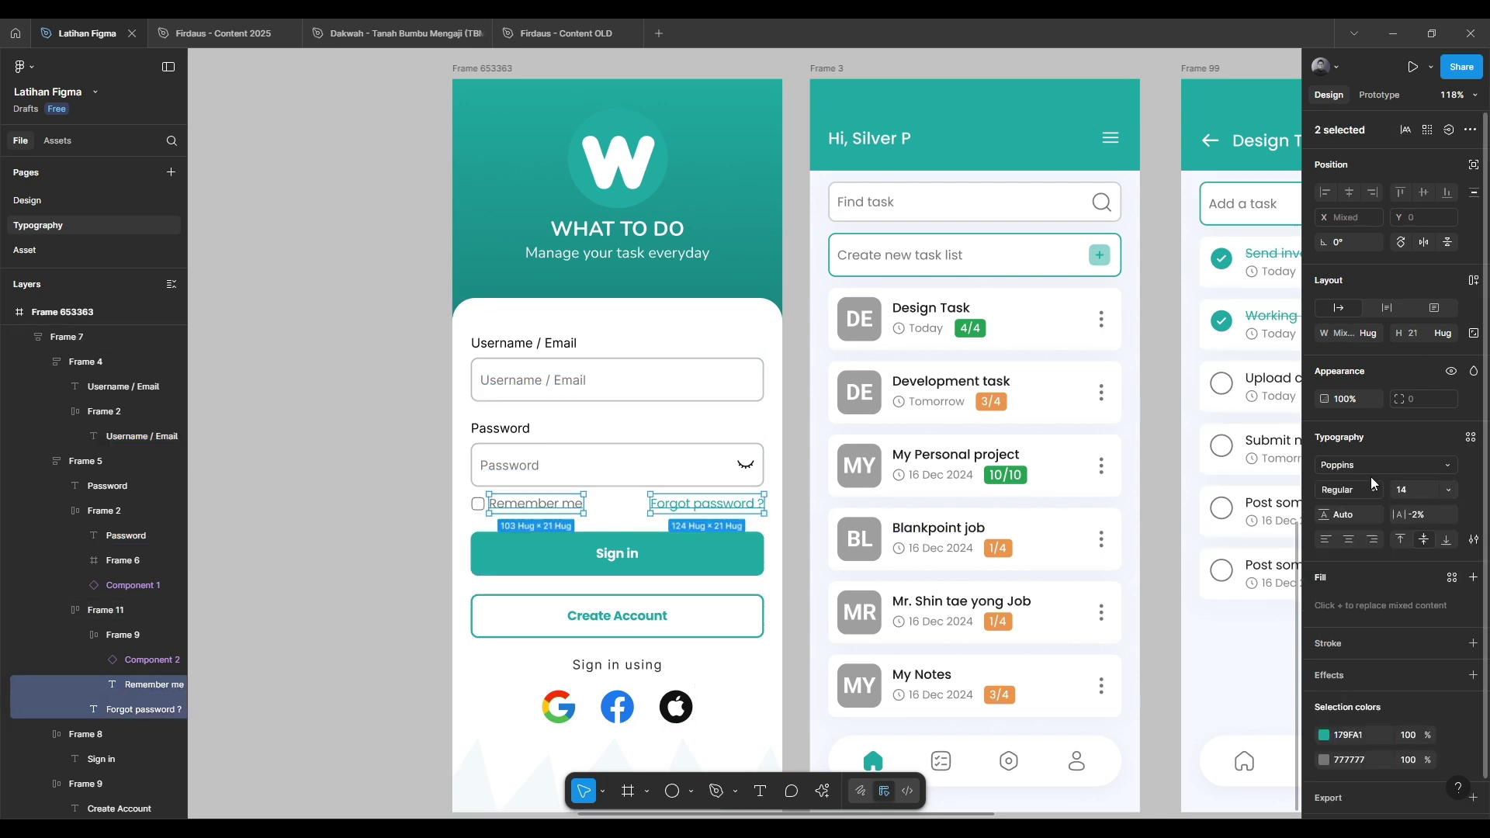
pyautogui.click(1470, 437)
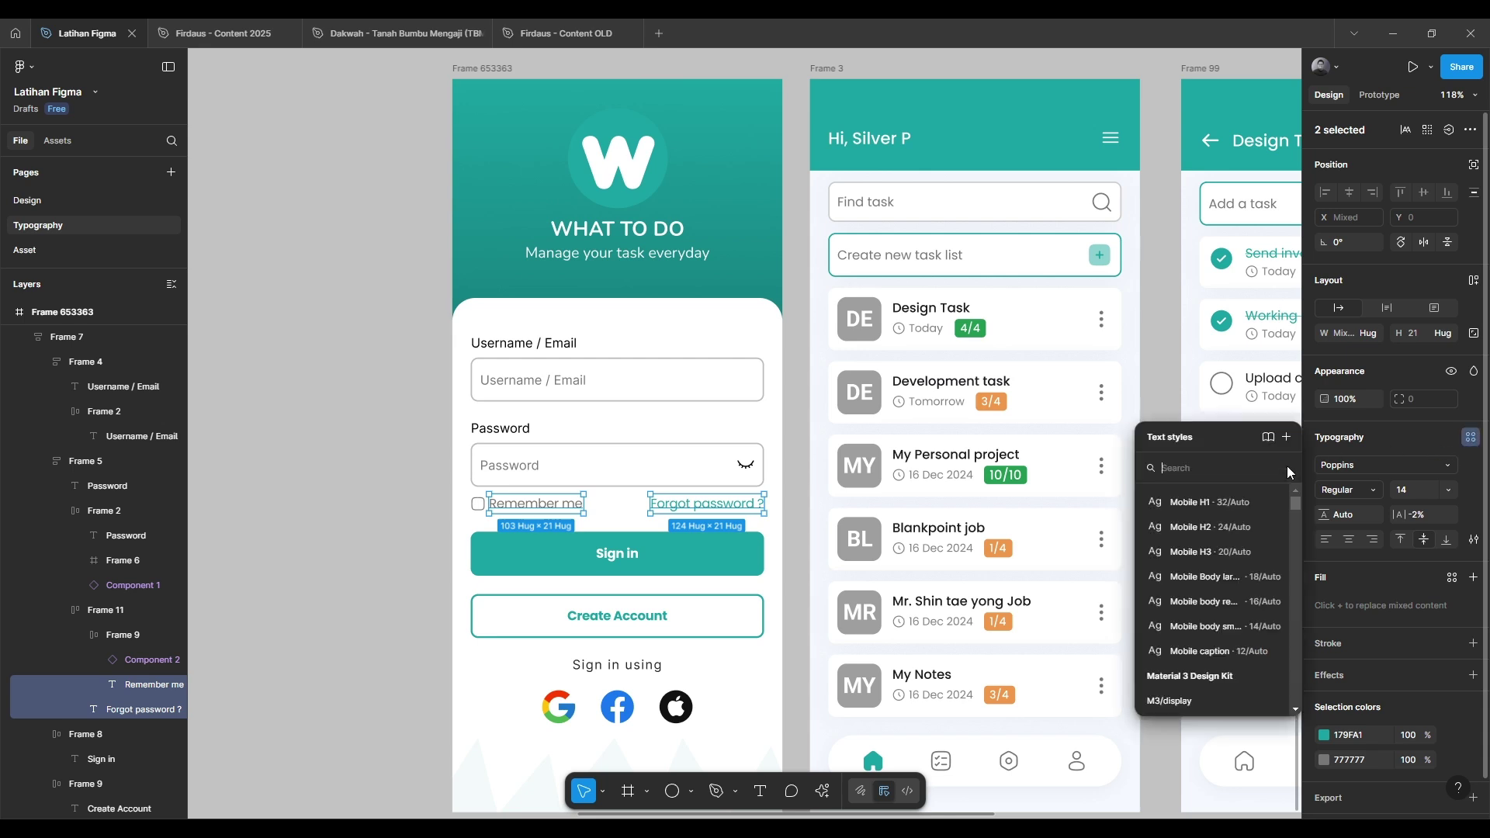
pyautogui.click(1195, 651)
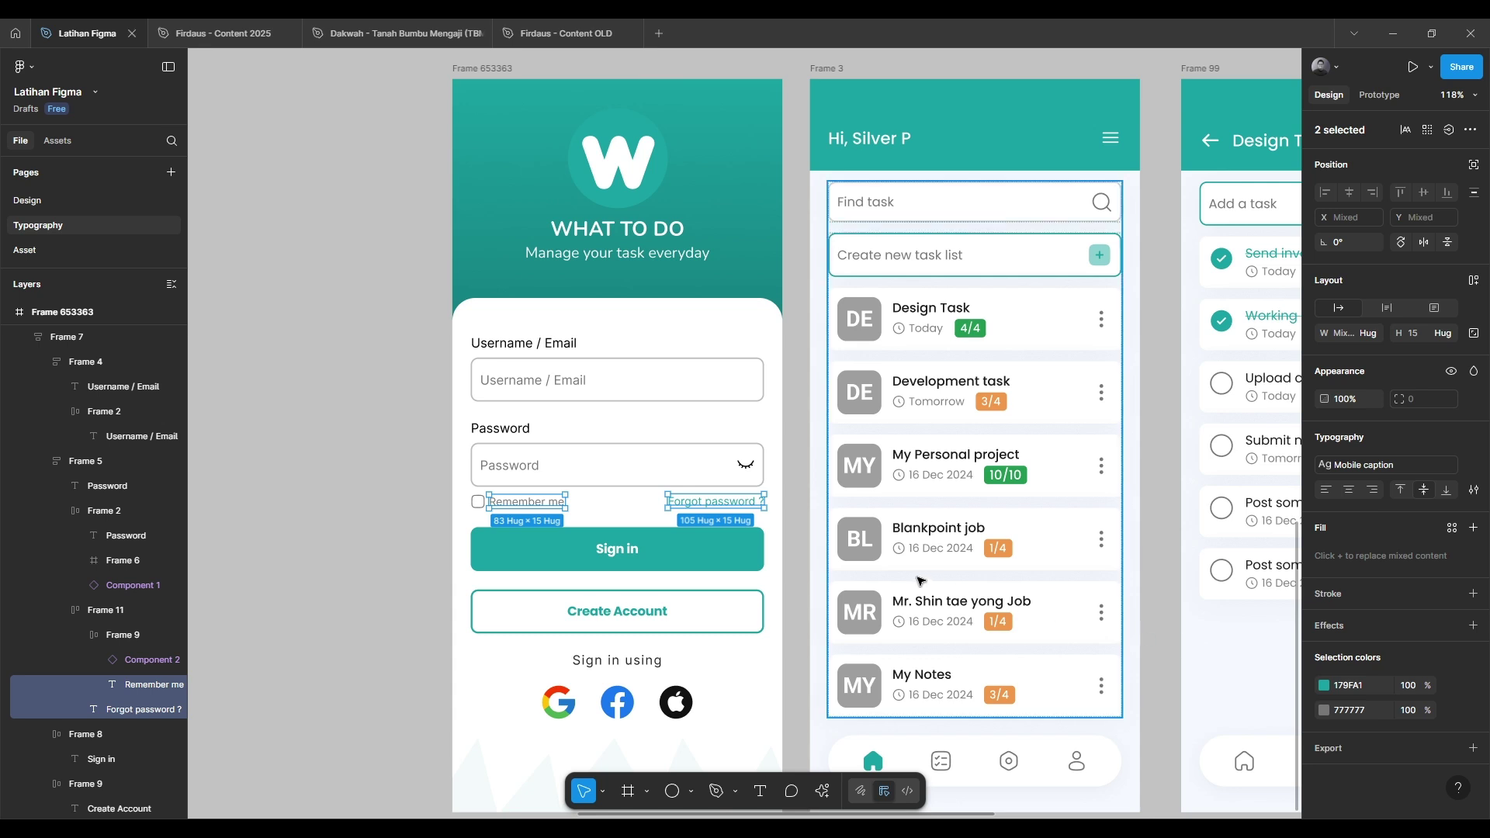
pyautogui.click(858, 546)
pyautogui.click(721, 618)
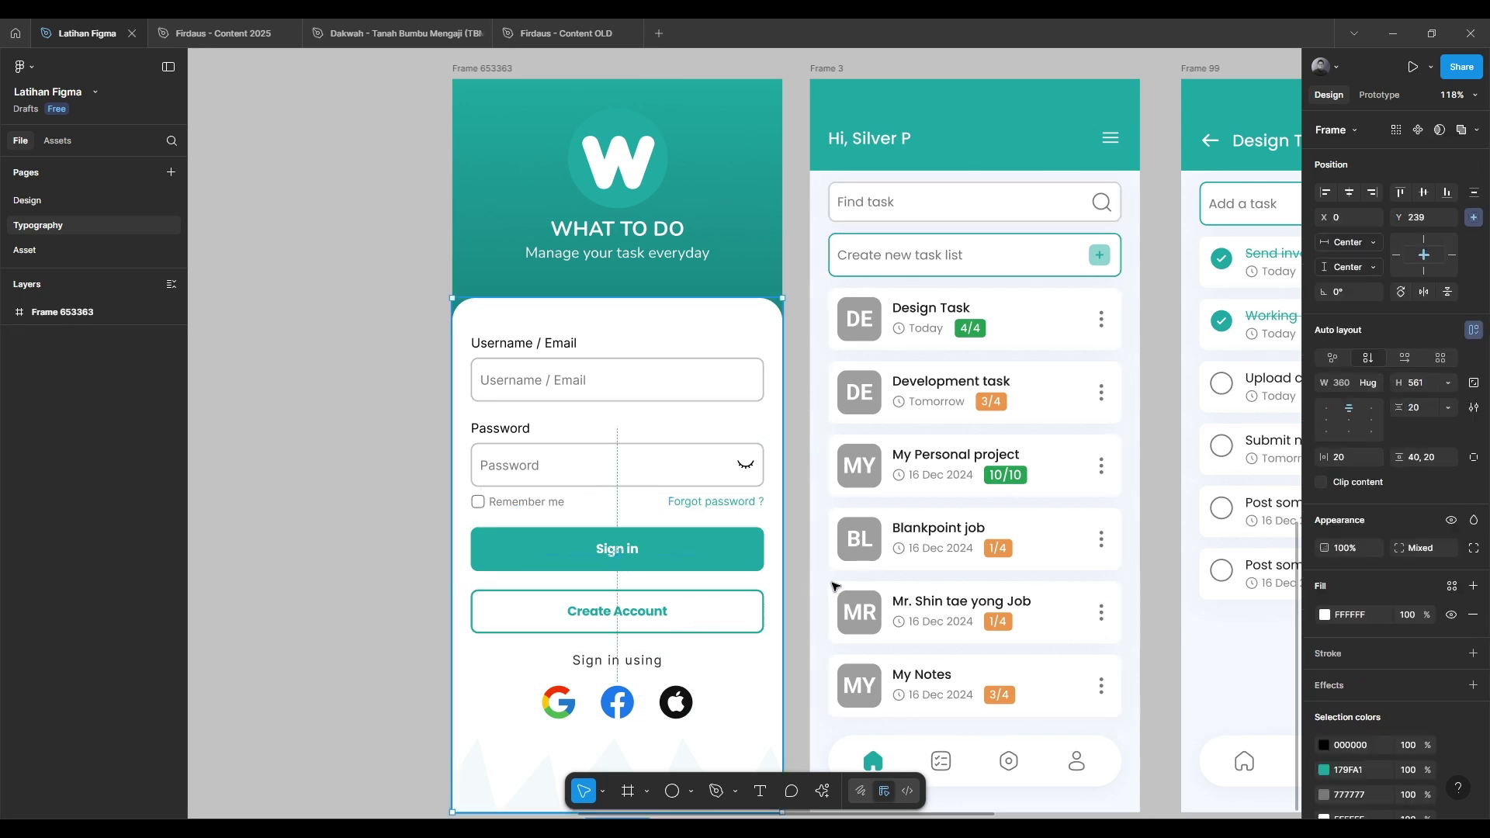
# Switch the Remember me and Forgot password ? texts to the Mobile body small text style
pyautogui.scroll(-2, 818, 509)
pyautogui.hscroll(1, 818, 509)
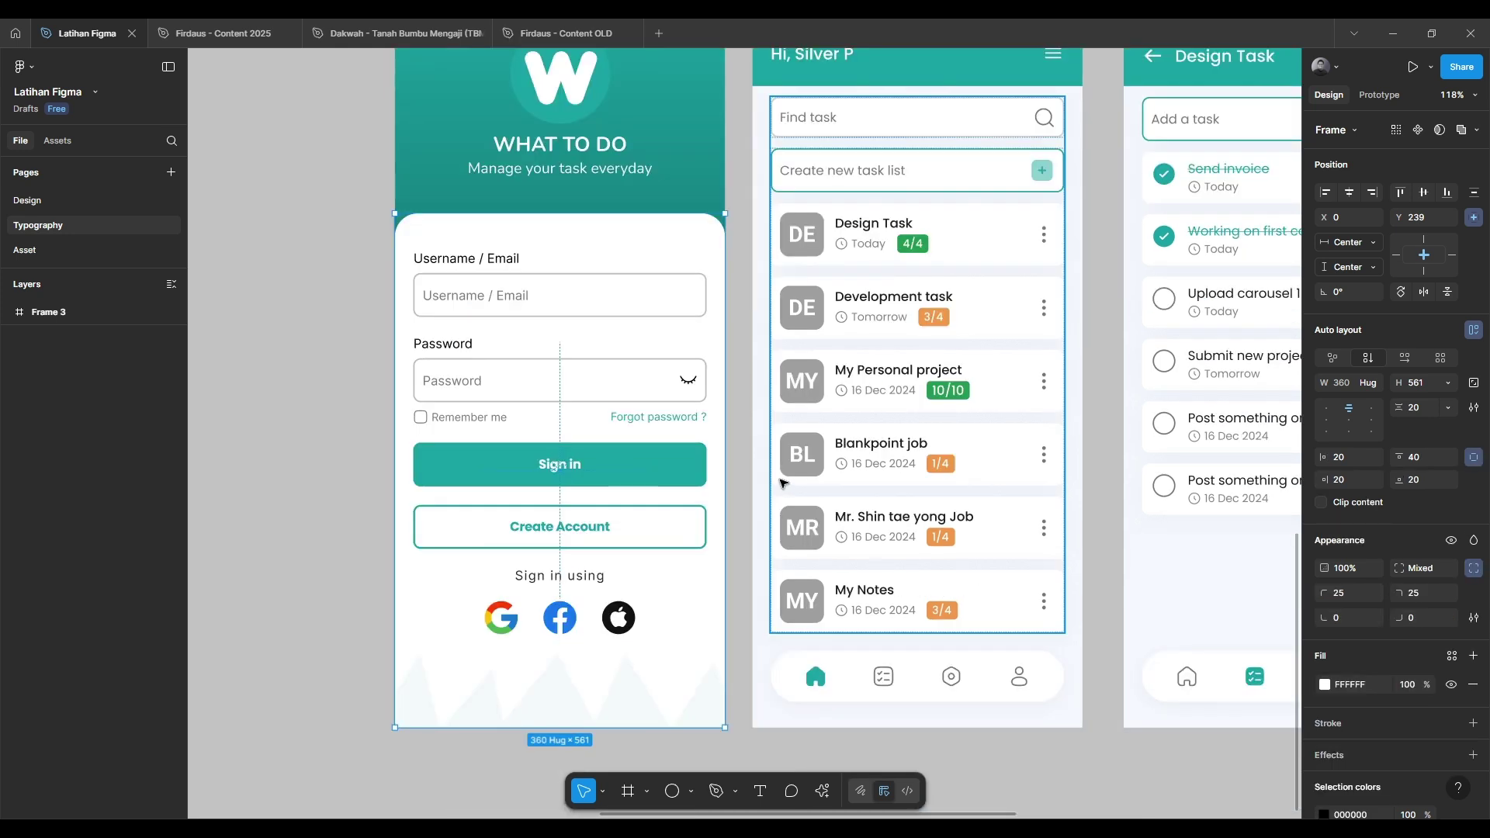
pyautogui.press('Tab')
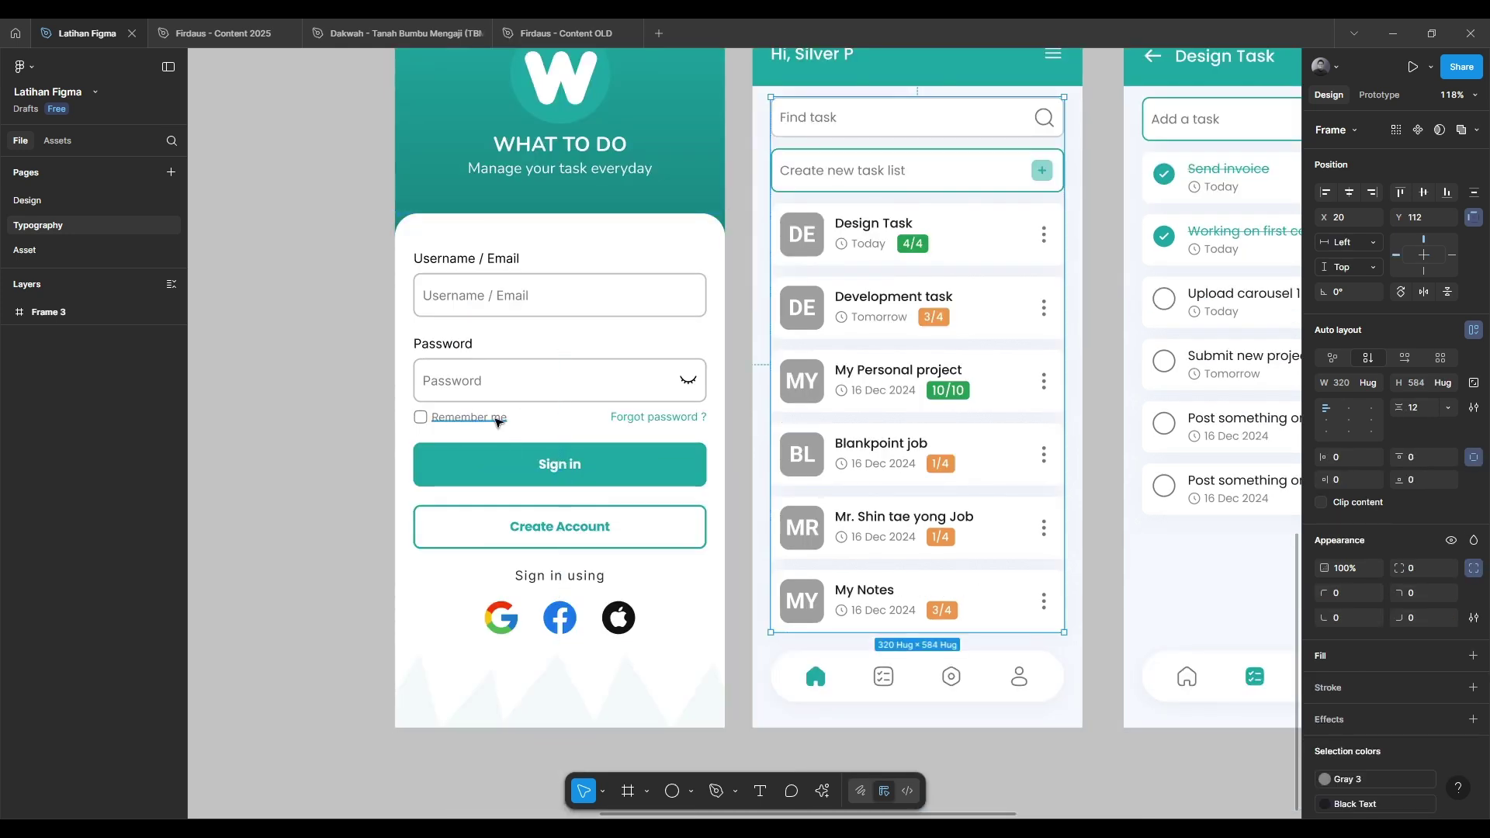
pyautogui.hotkey('ctrl', 'z')
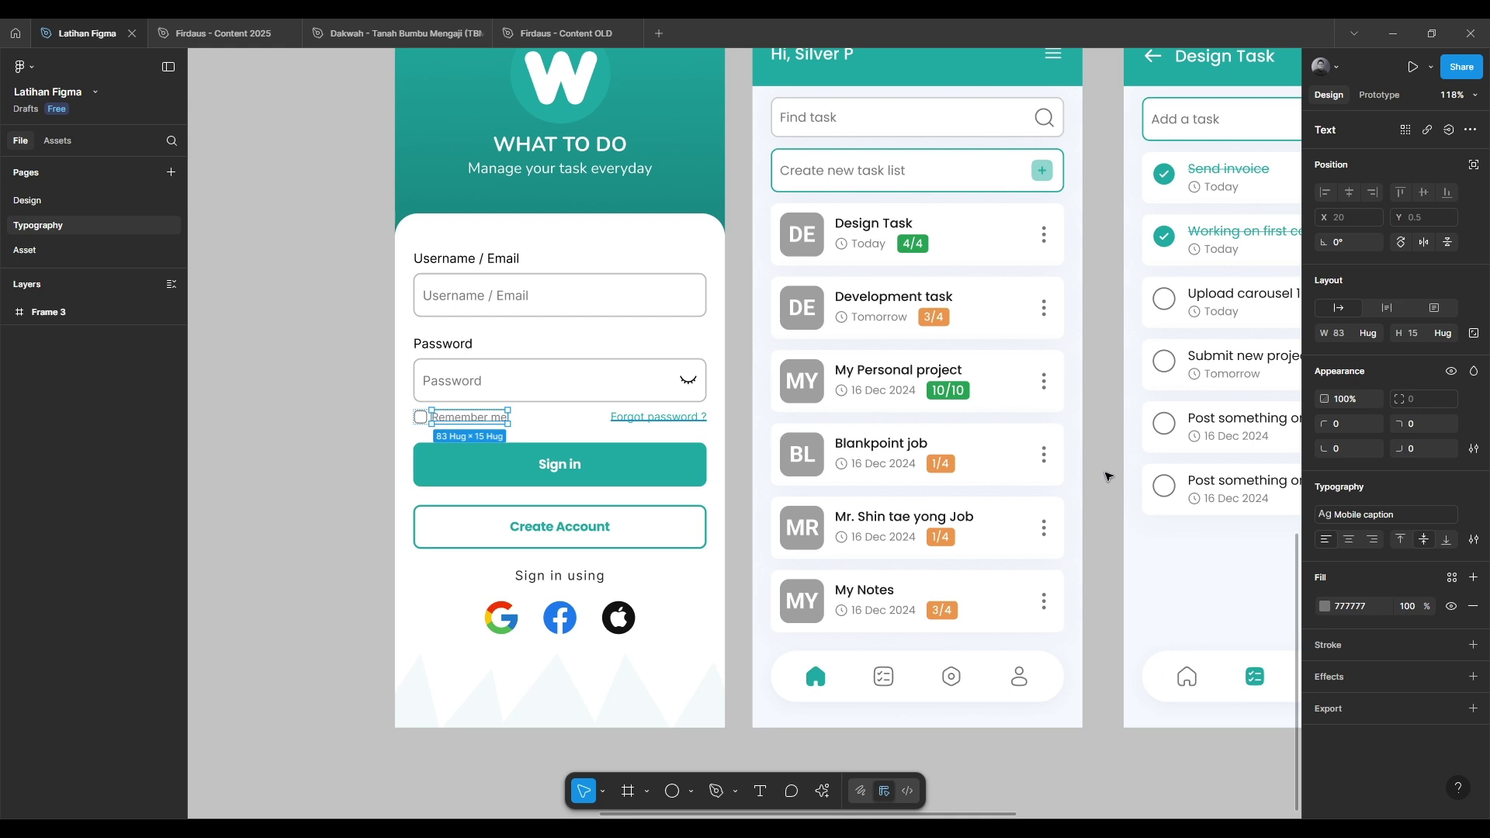
pyautogui.click(1403, 467)
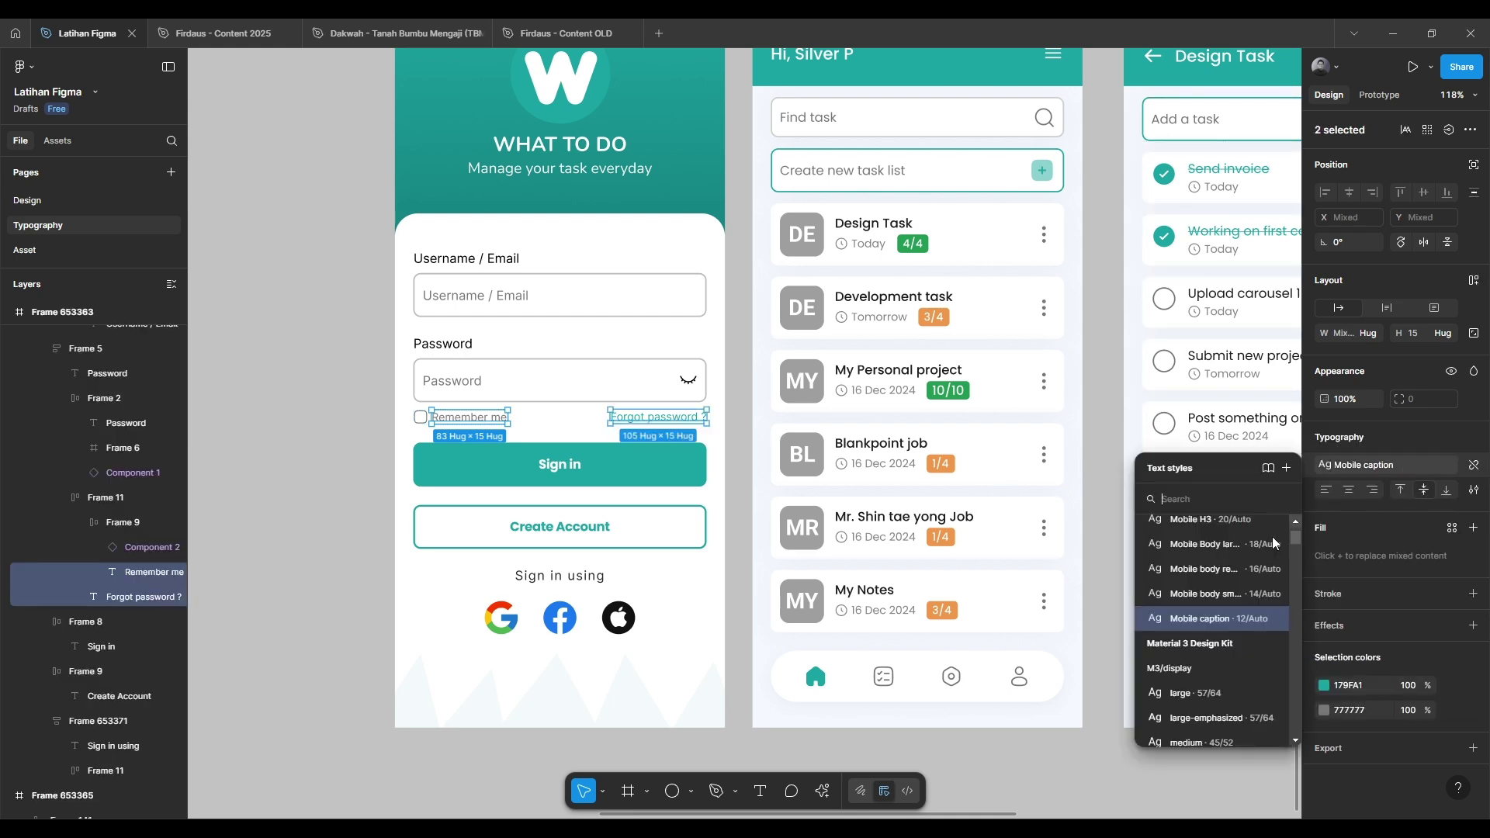
pyautogui.click(1208, 595)
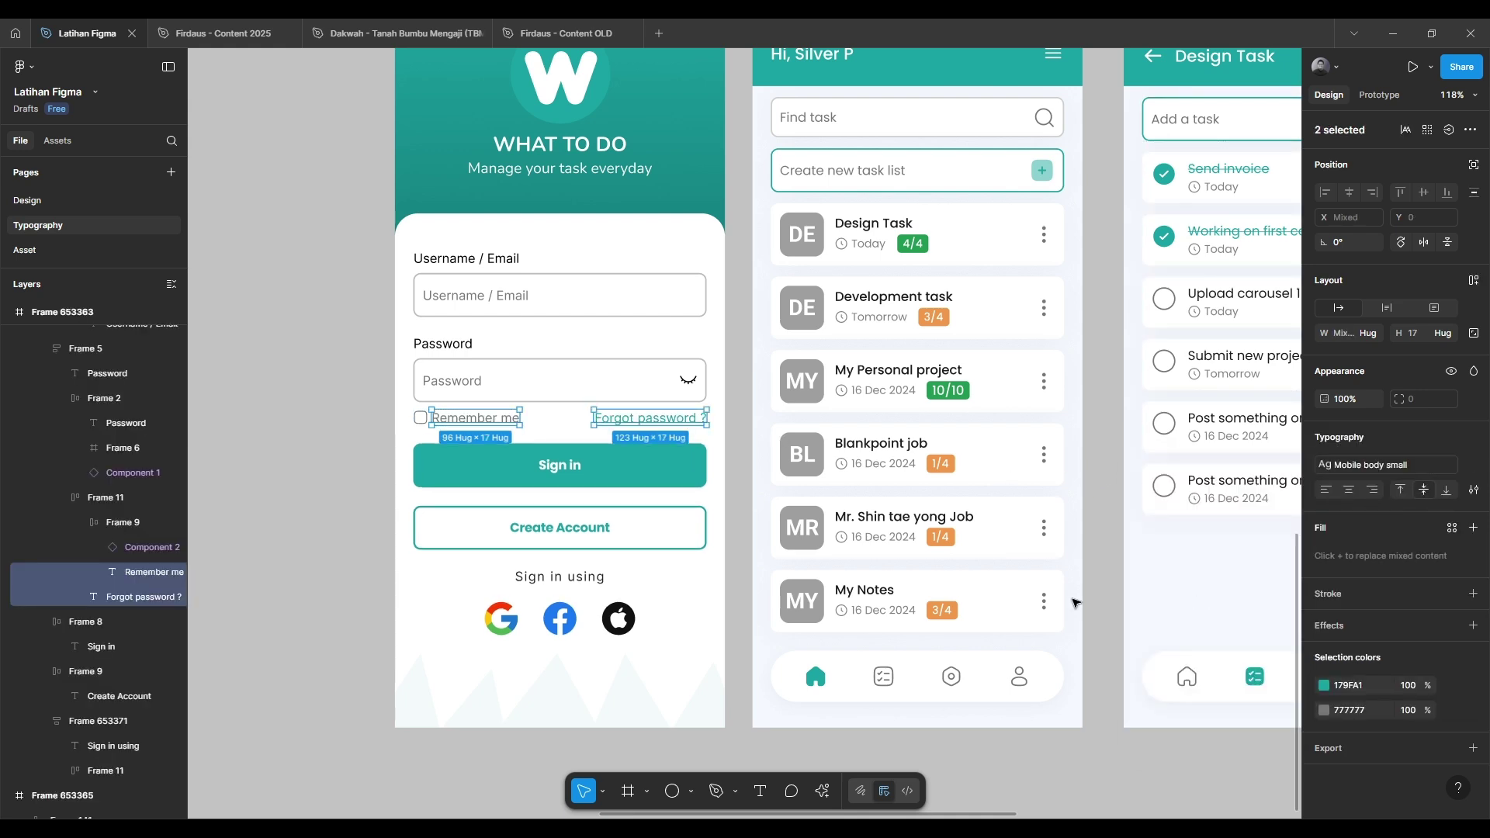
# Apply the Mobile body small text style to the Sign in, Create Account and Sign in using texts
pyautogui.click(560, 465)
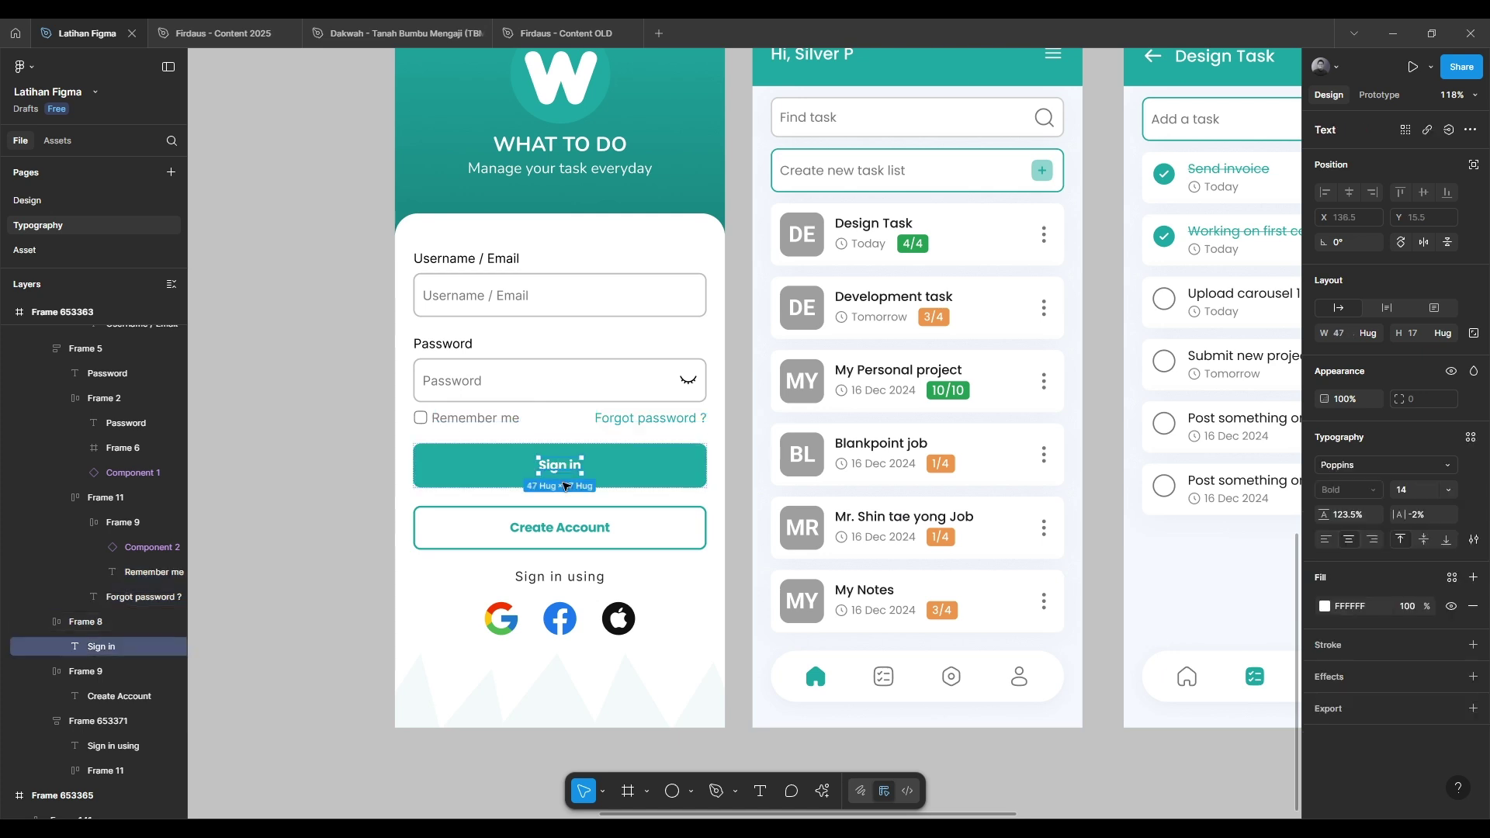
pyautogui.keyDown('shift'); pyautogui.click(560, 528); pyautogui.keyUp('shift')
pyautogui.keyDown('shift'); pyautogui.click(578, 583); pyautogui.keyUp('shift')
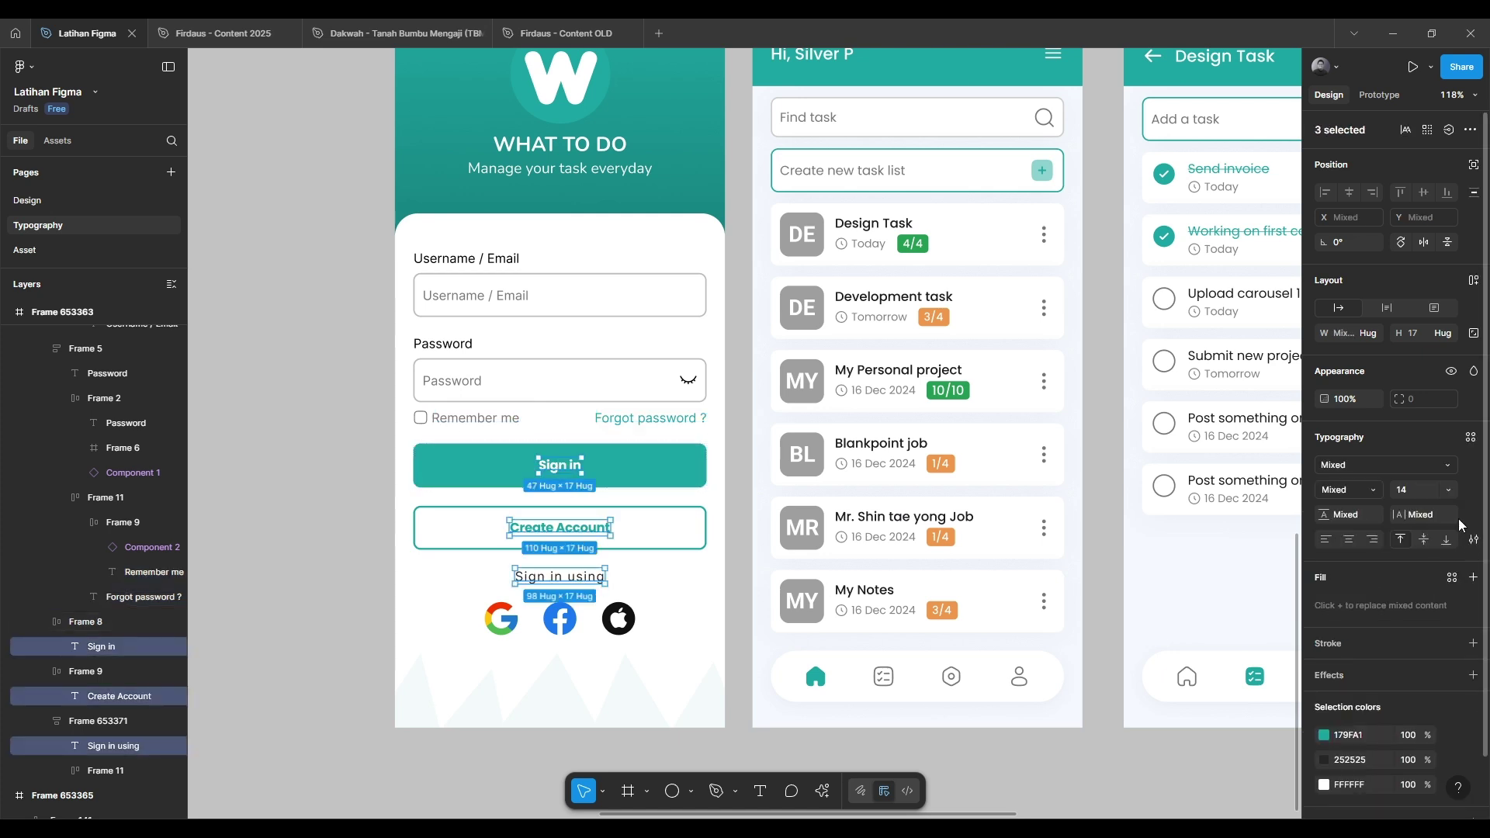
pyautogui.click(1469, 438)
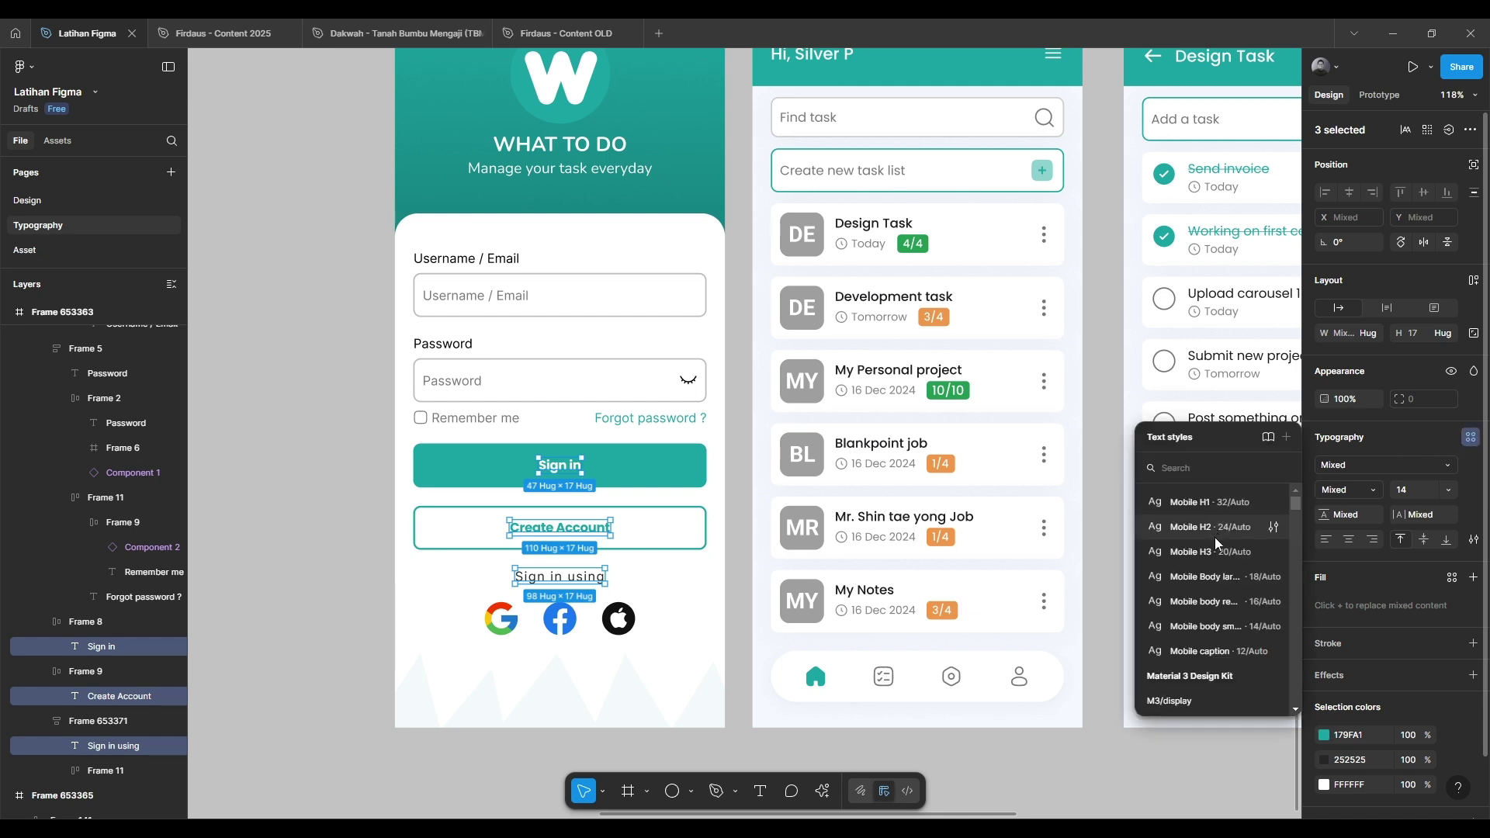
pyautogui.click(1206, 626)
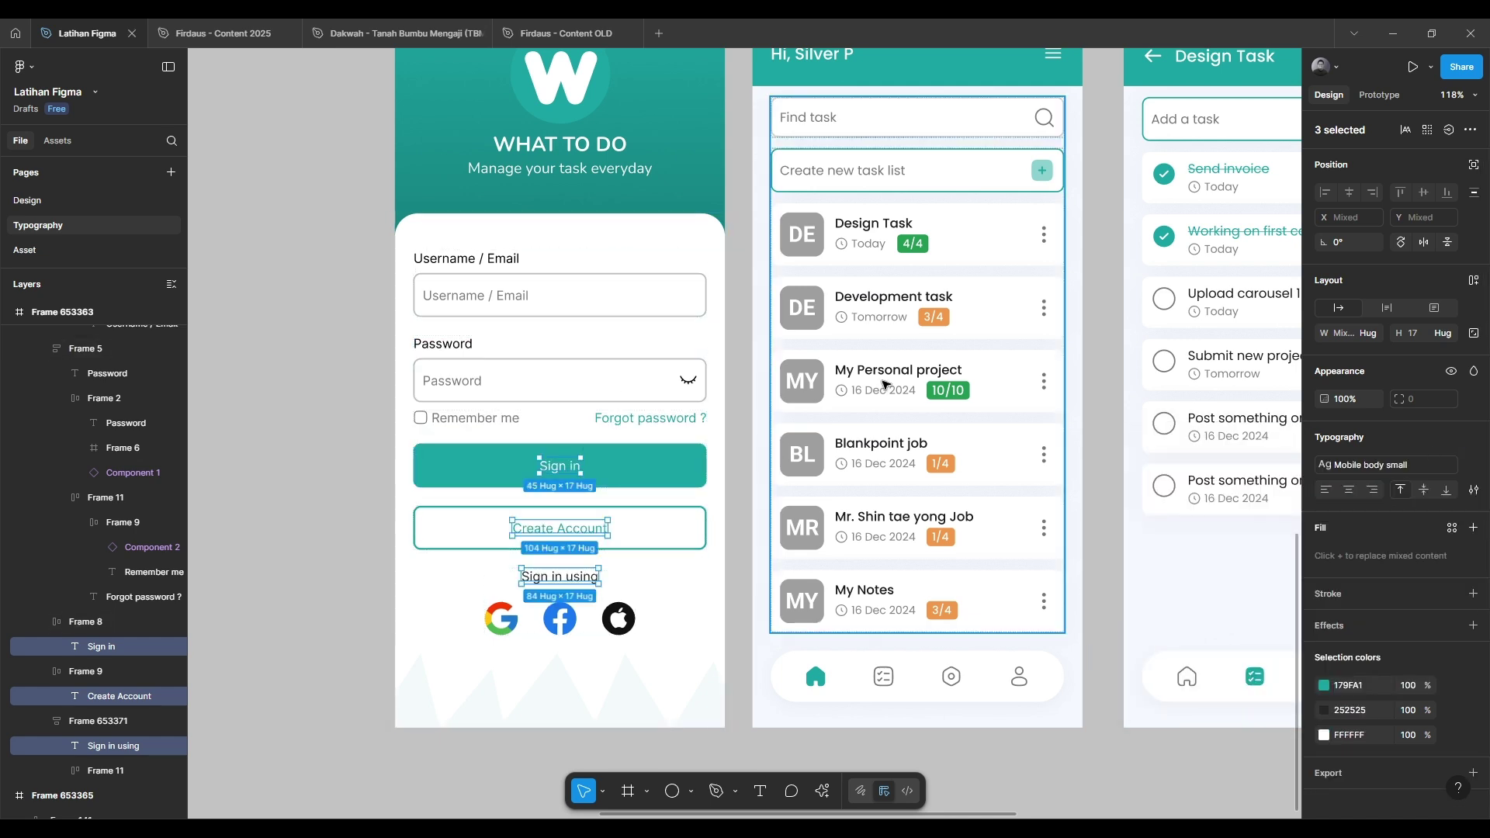
# Set the font size of the Mobile body small text style to 16
pyautogui.click(324, 479)
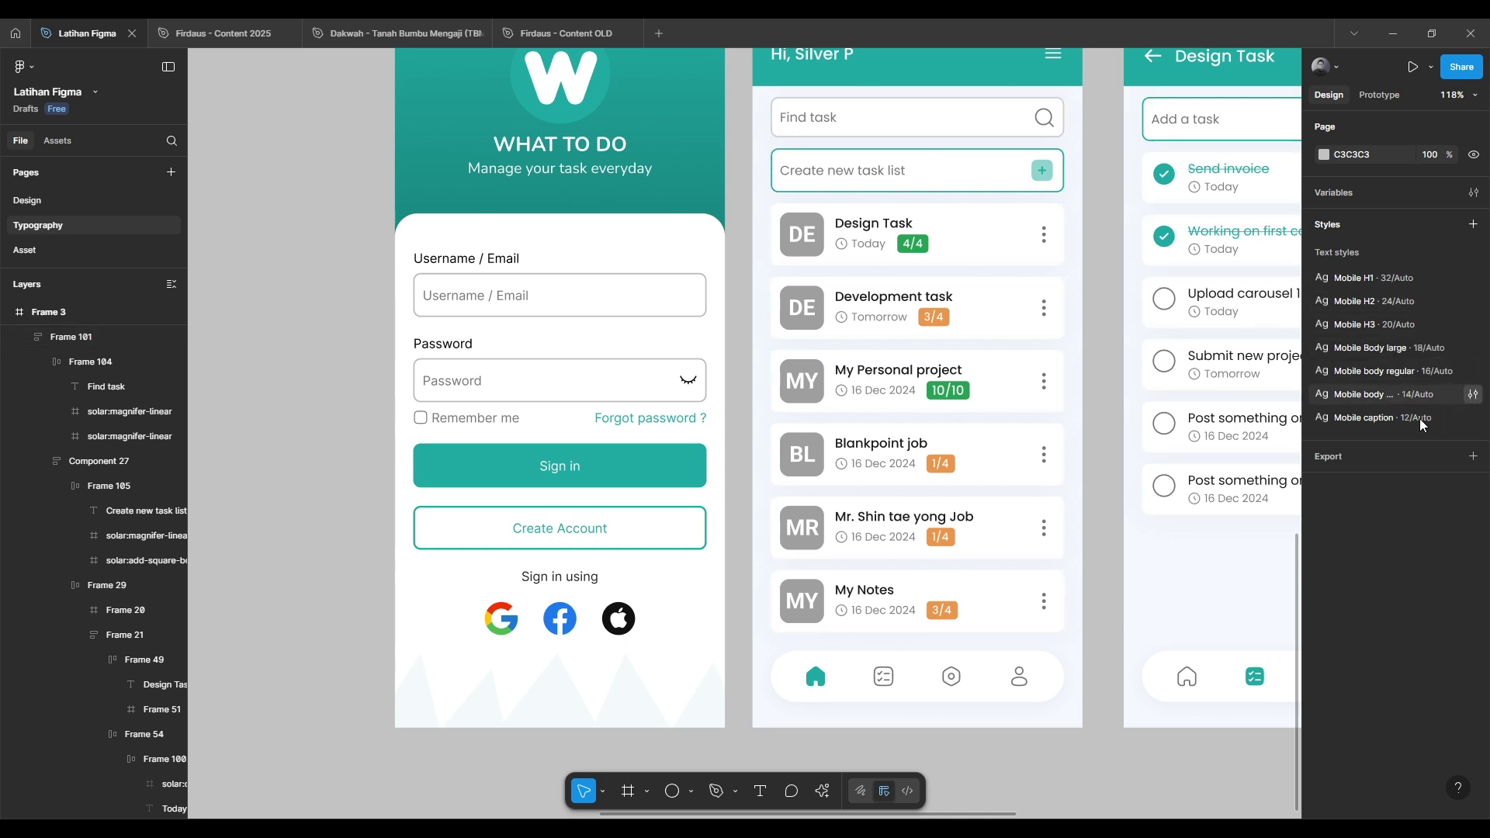
pyautogui.click(1472, 394)
pyautogui.click(1213, 647)
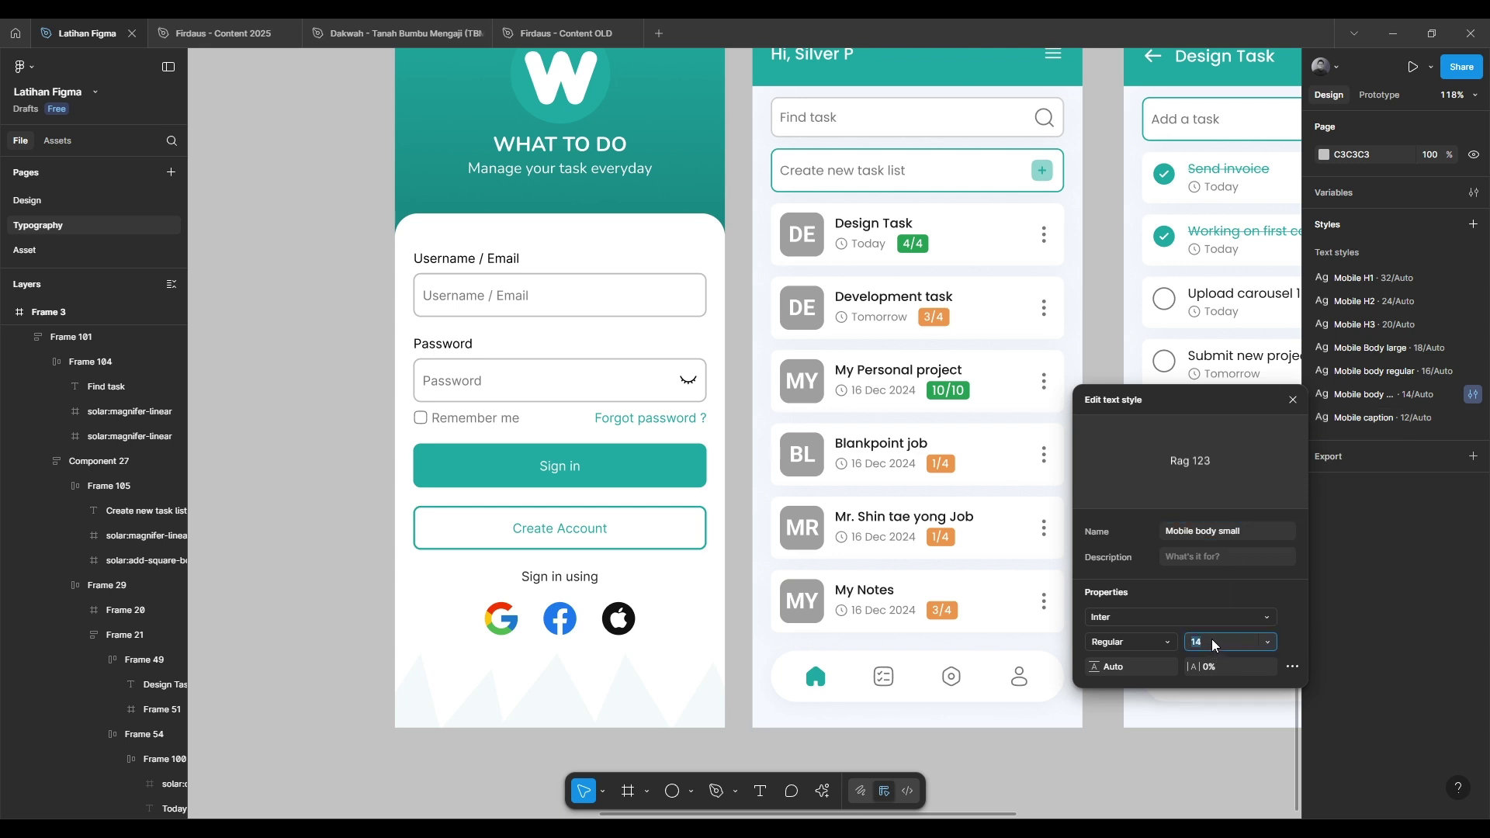
pyautogui.write('16')
pyautogui.press('Return')
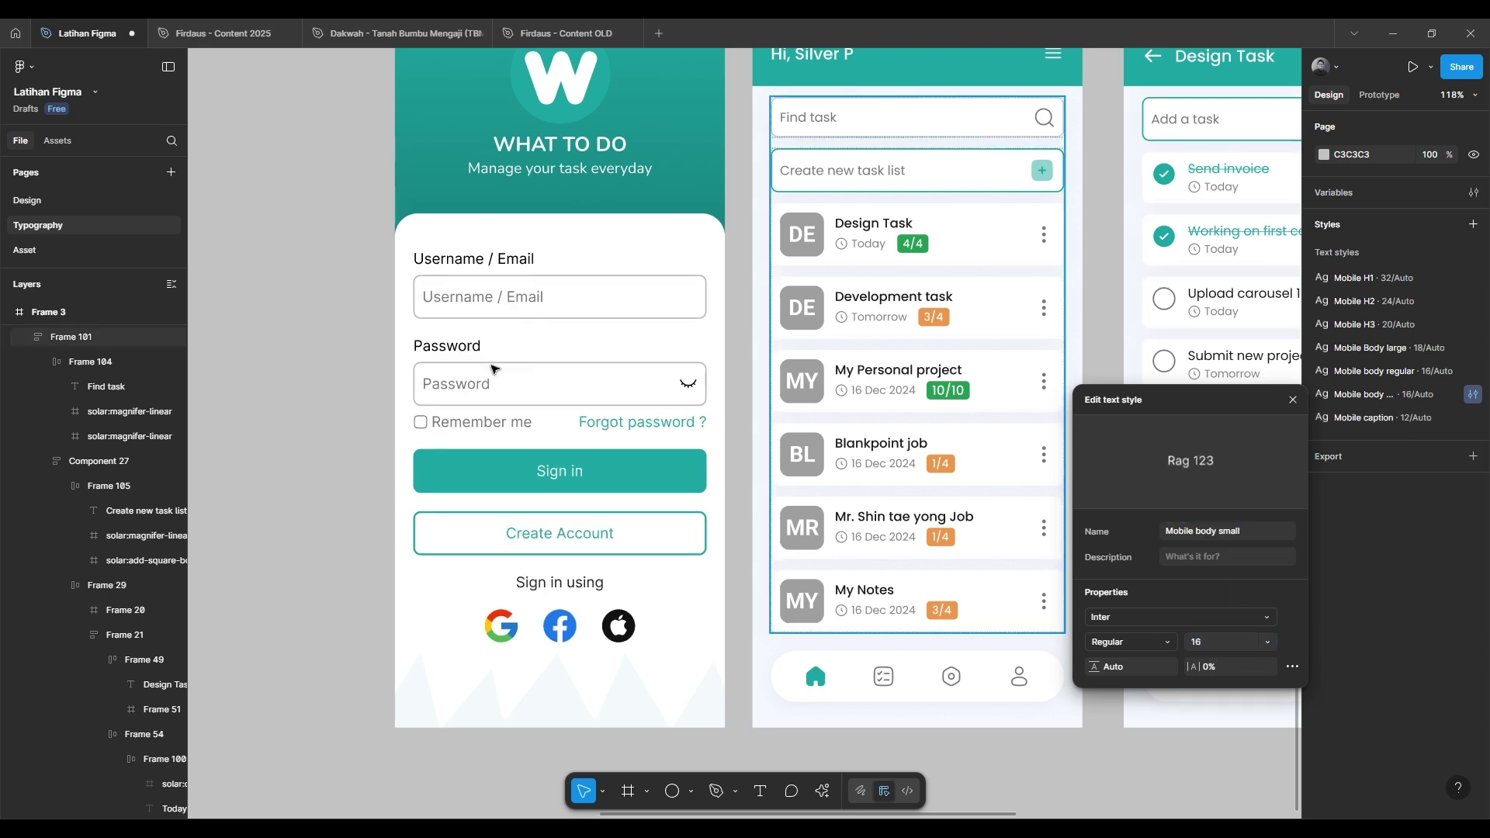
# Try font size 20 for the Mobile body small text style and set it back to 14
pyautogui.click(1207, 644)
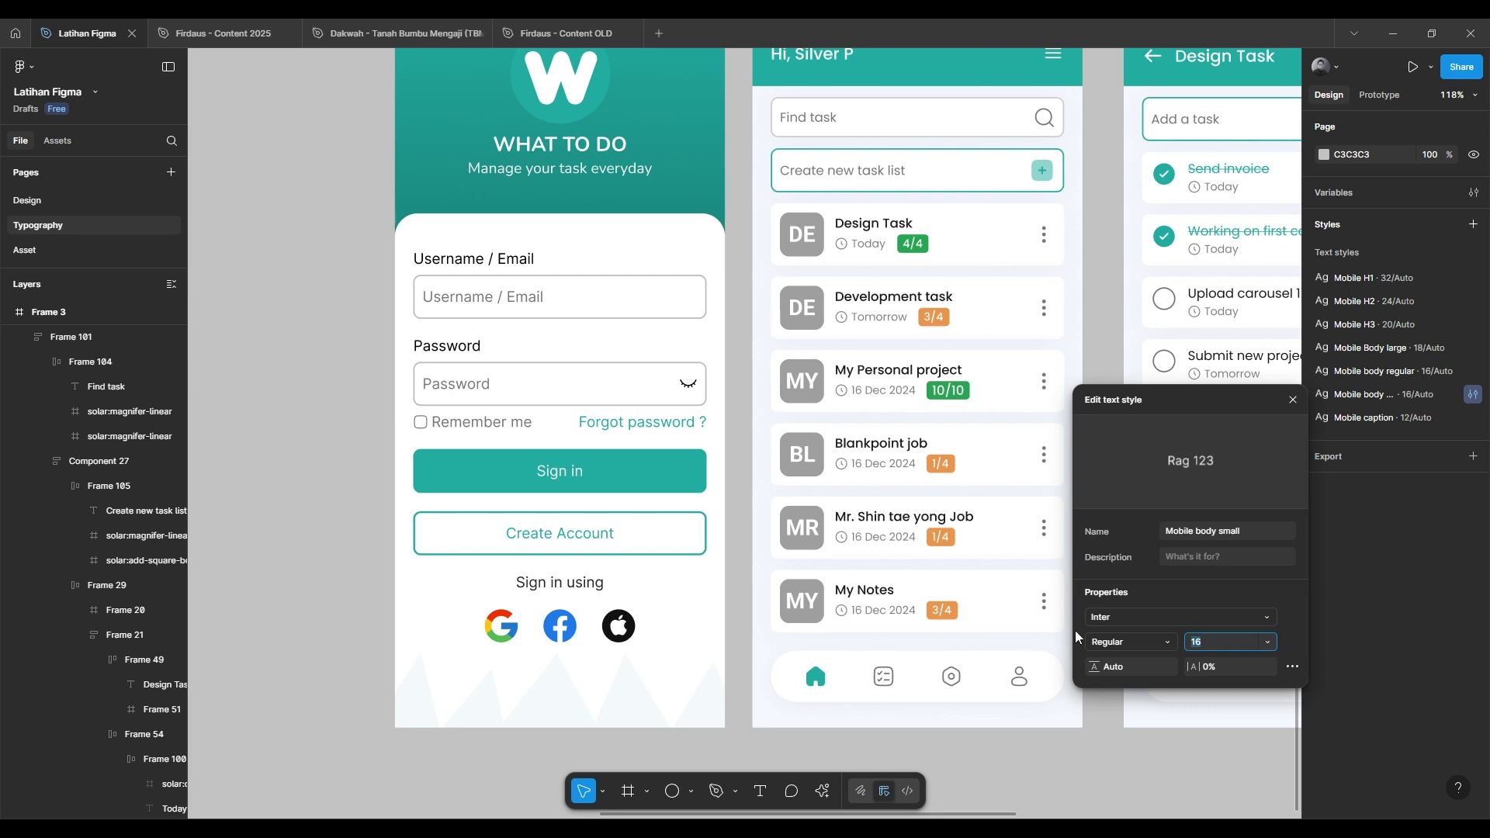
pyautogui.write('20')
pyautogui.press('Return')
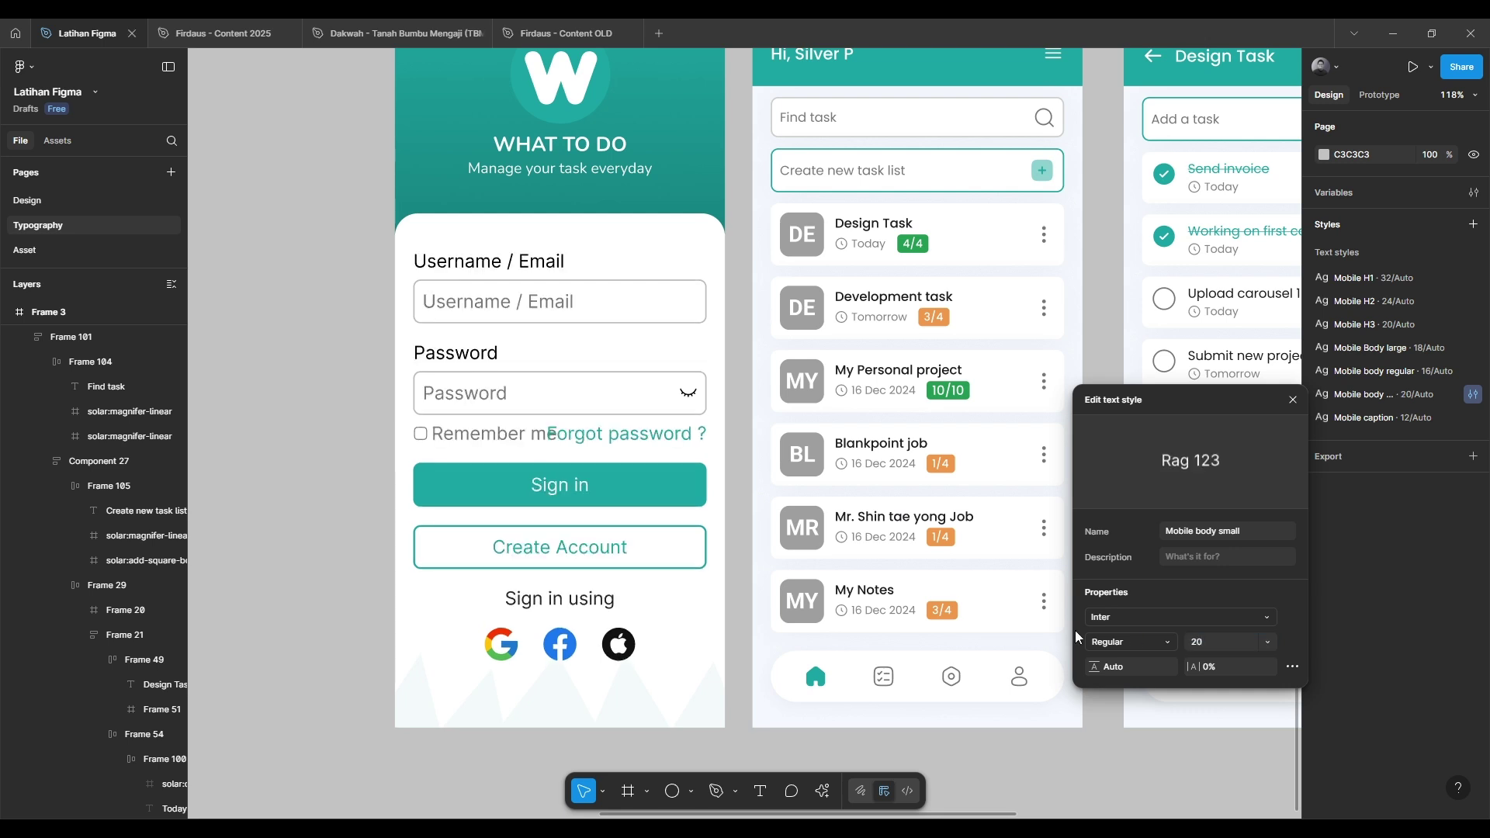
pyautogui.click(1209, 643)
pyautogui.write('14')
pyautogui.press('Return')
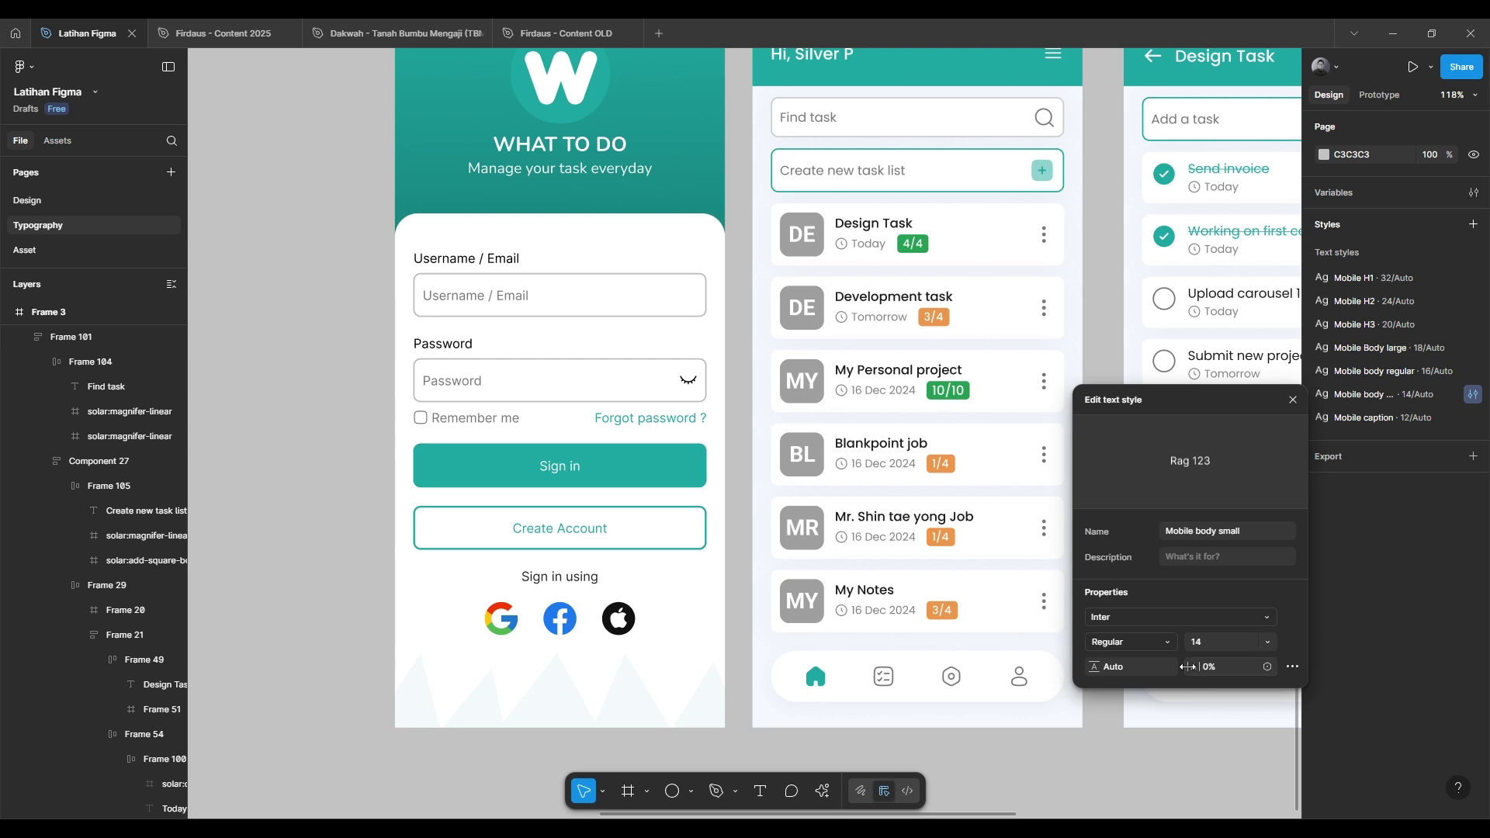
# Try a letter spacing of 54% for the Mobile body small text style, reset it to 0% and close the style editor
pyautogui.moveTo(1192, 670); pyautogui.dragTo(1136, 656)
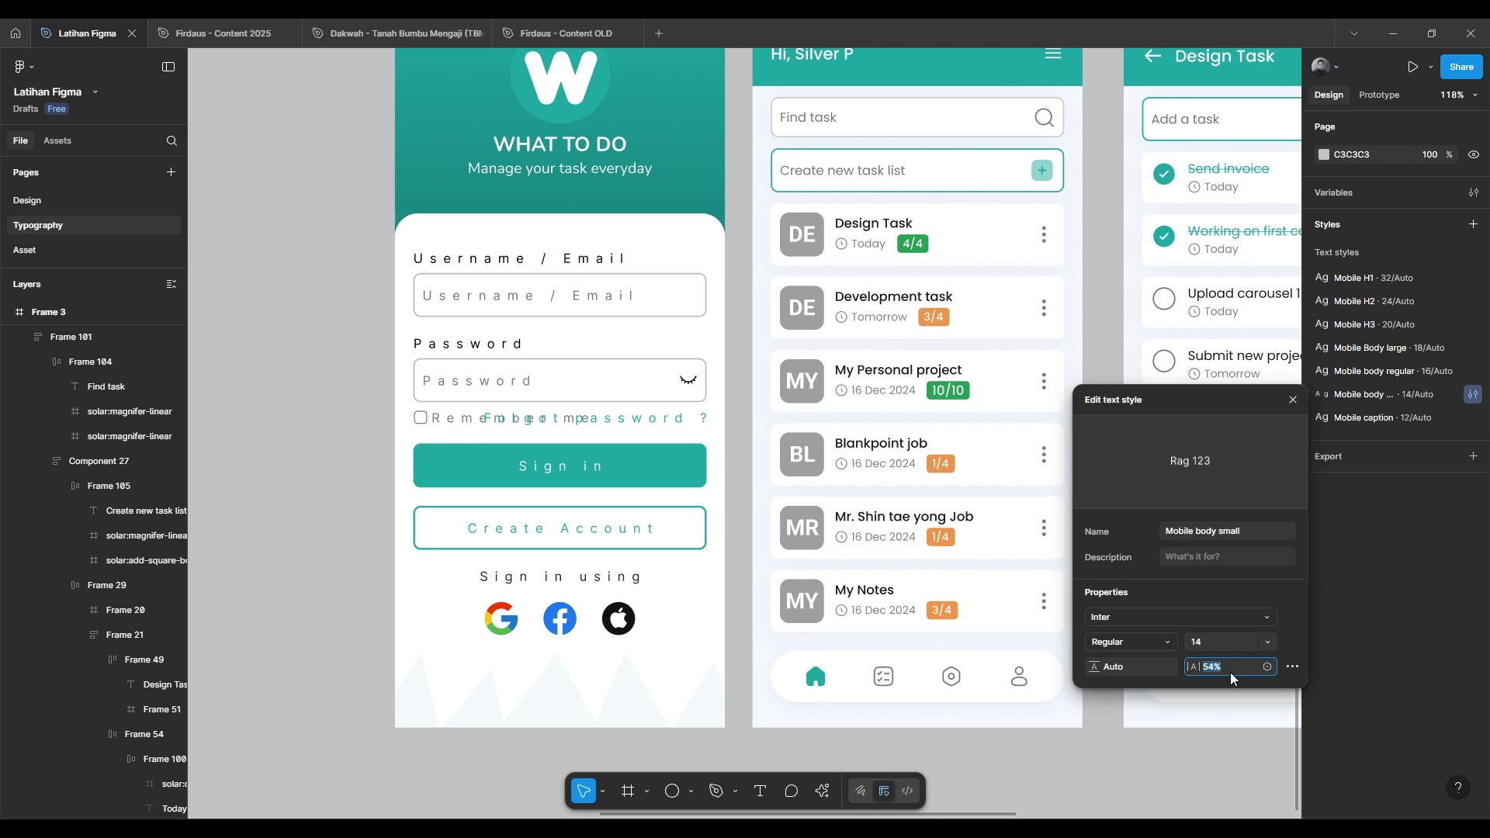
pyautogui.press('BackSpace')
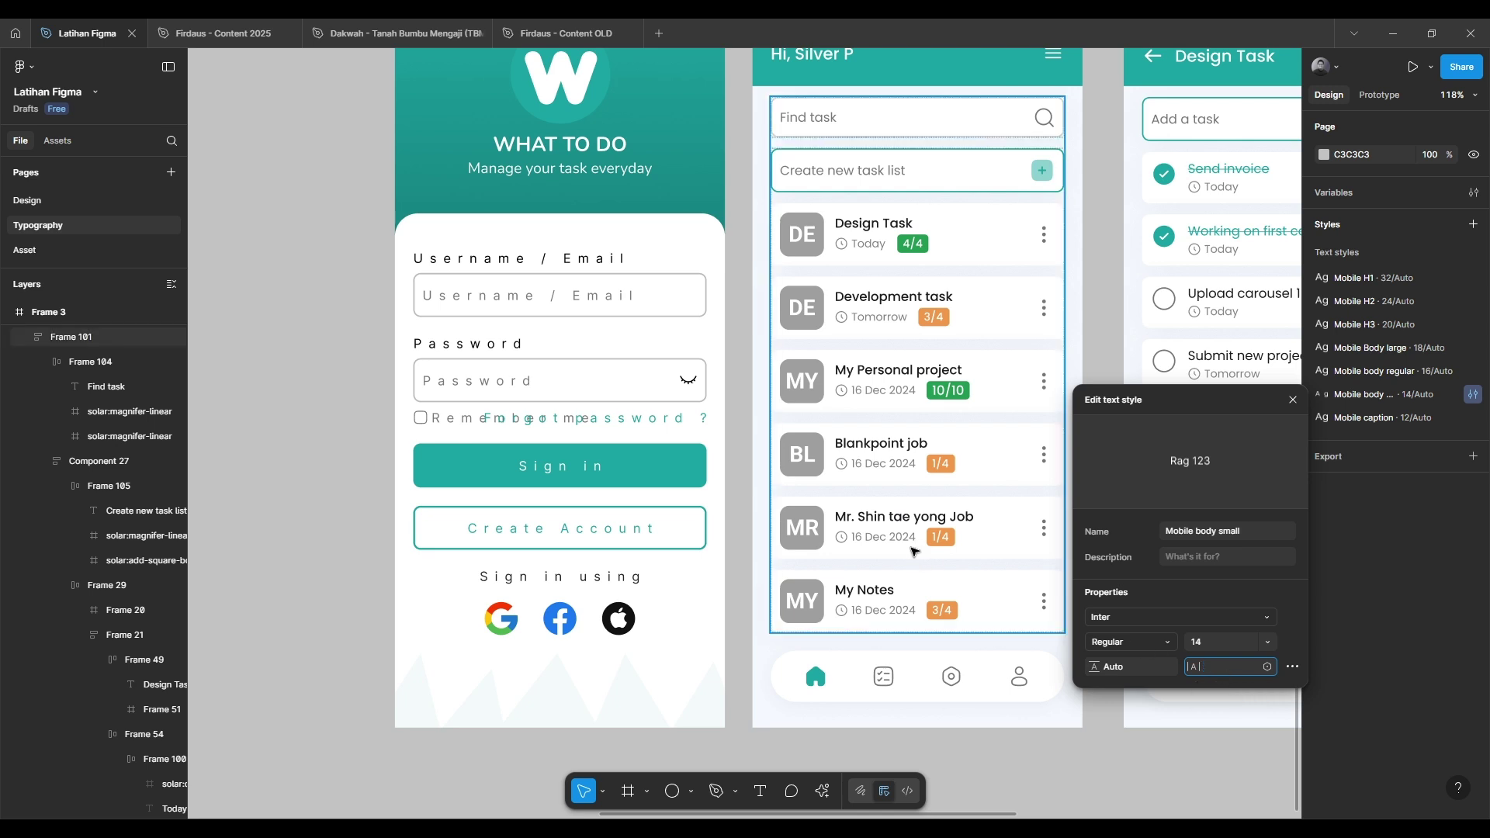
pyautogui.press('Return')
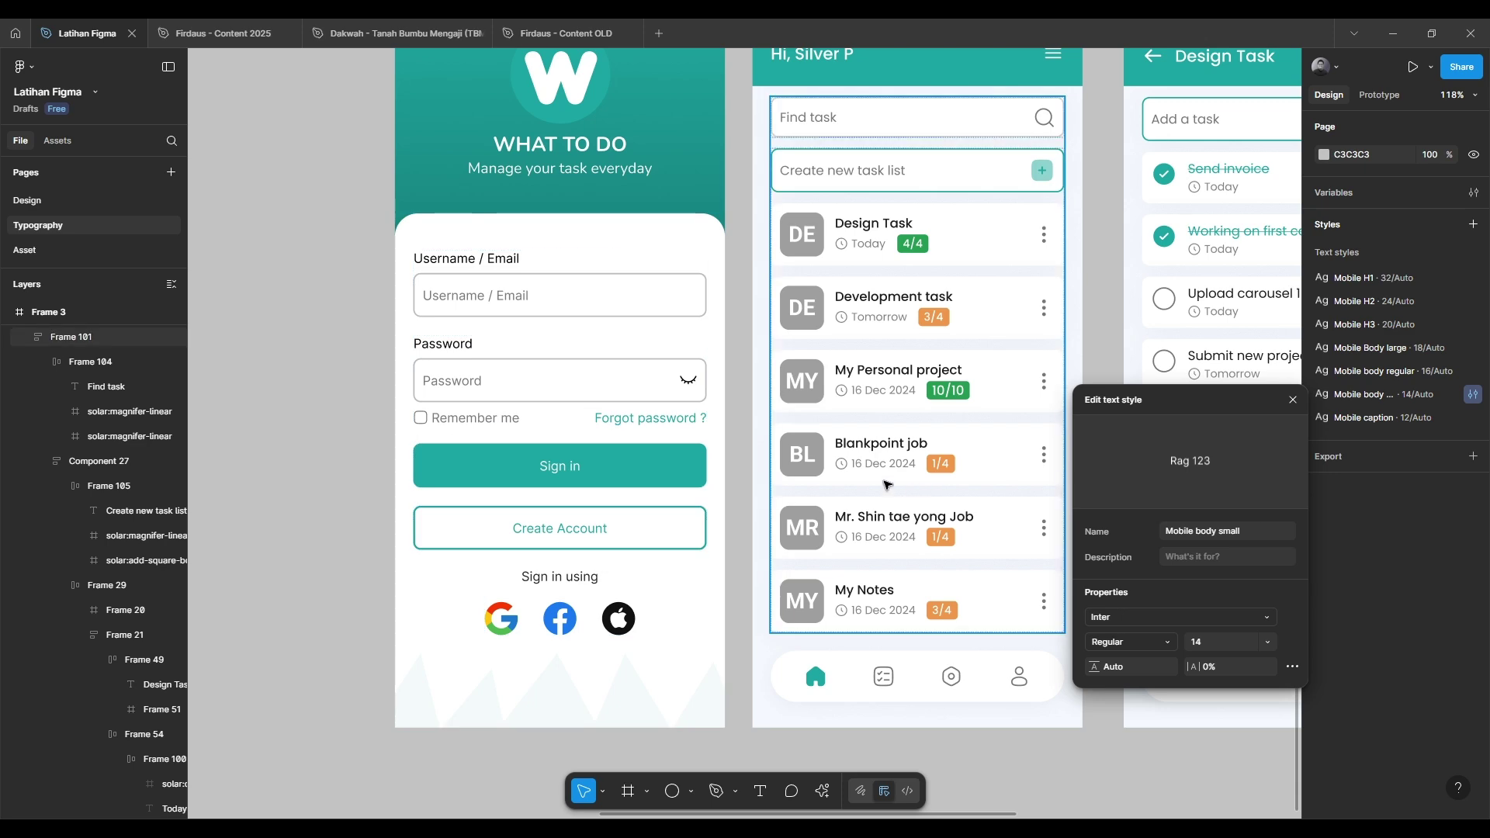
pyautogui.click(448, 423)
# View the mobile screens and the BLANKSYS dashboard, and select the whole dashboard frame, Frame 653365
pyautogui.scroll(4, 443, 525)
pyautogui.hscroll(-2, 444, 524)
pyautogui.scroll(-5, 443, 524)
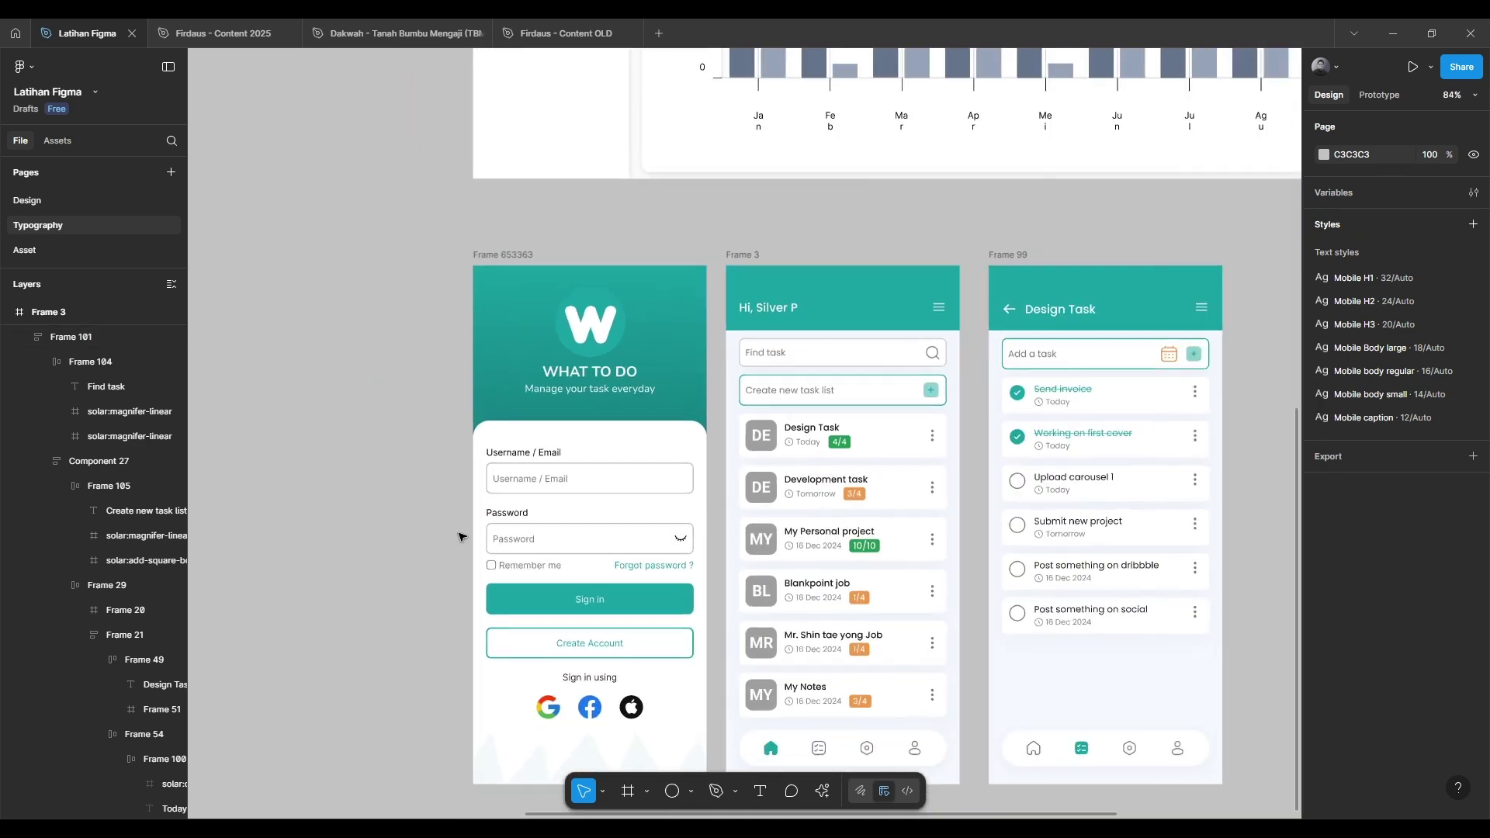
pyautogui.scroll(5, 433, 466)
pyautogui.scroll(-1, 455, 516)
pyautogui.scroll(3, 455, 396)
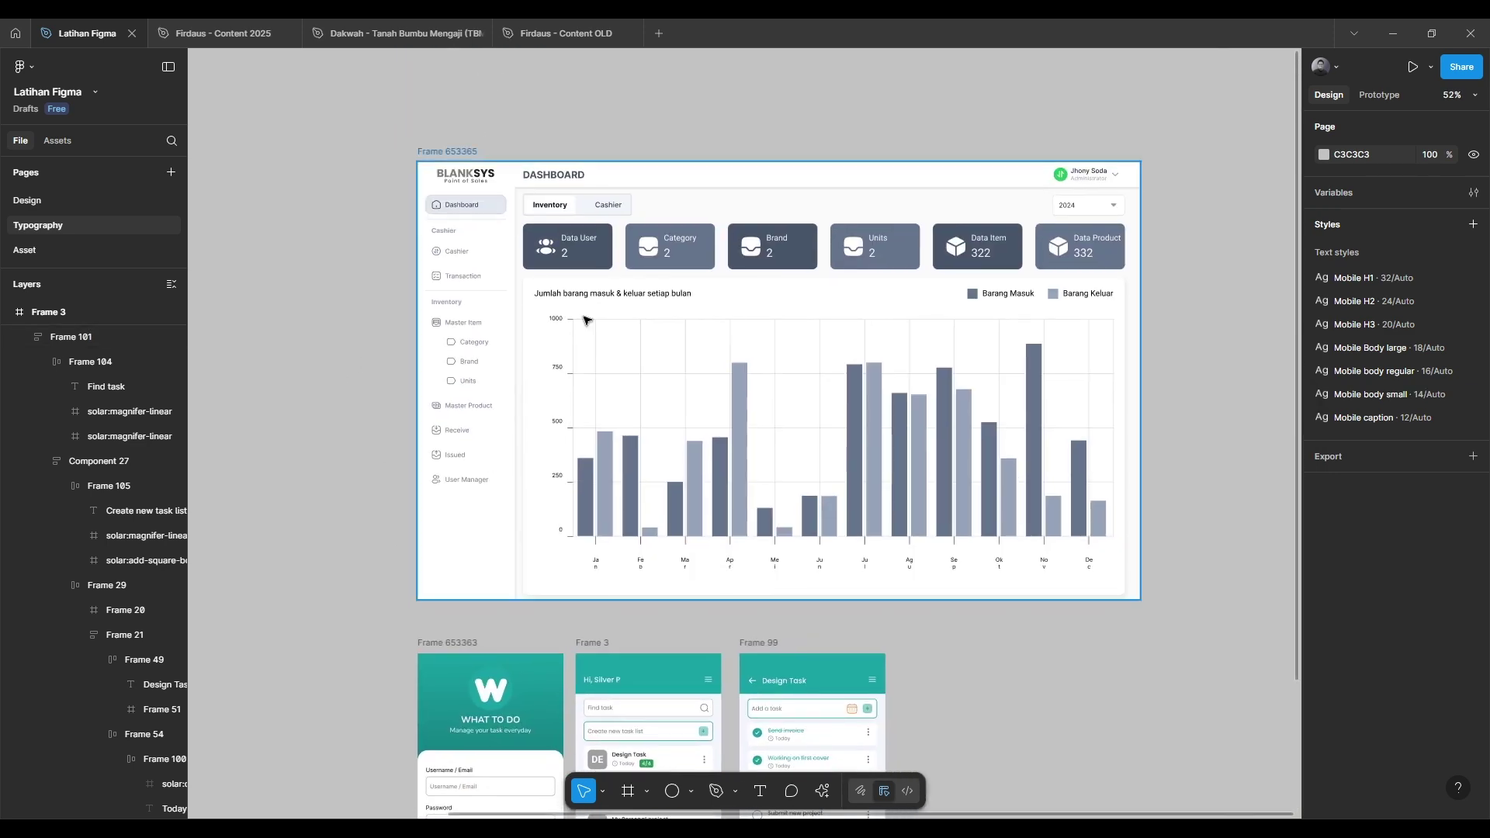
pyautogui.scroll(3, 458, 232)
pyautogui.click(466, 136)
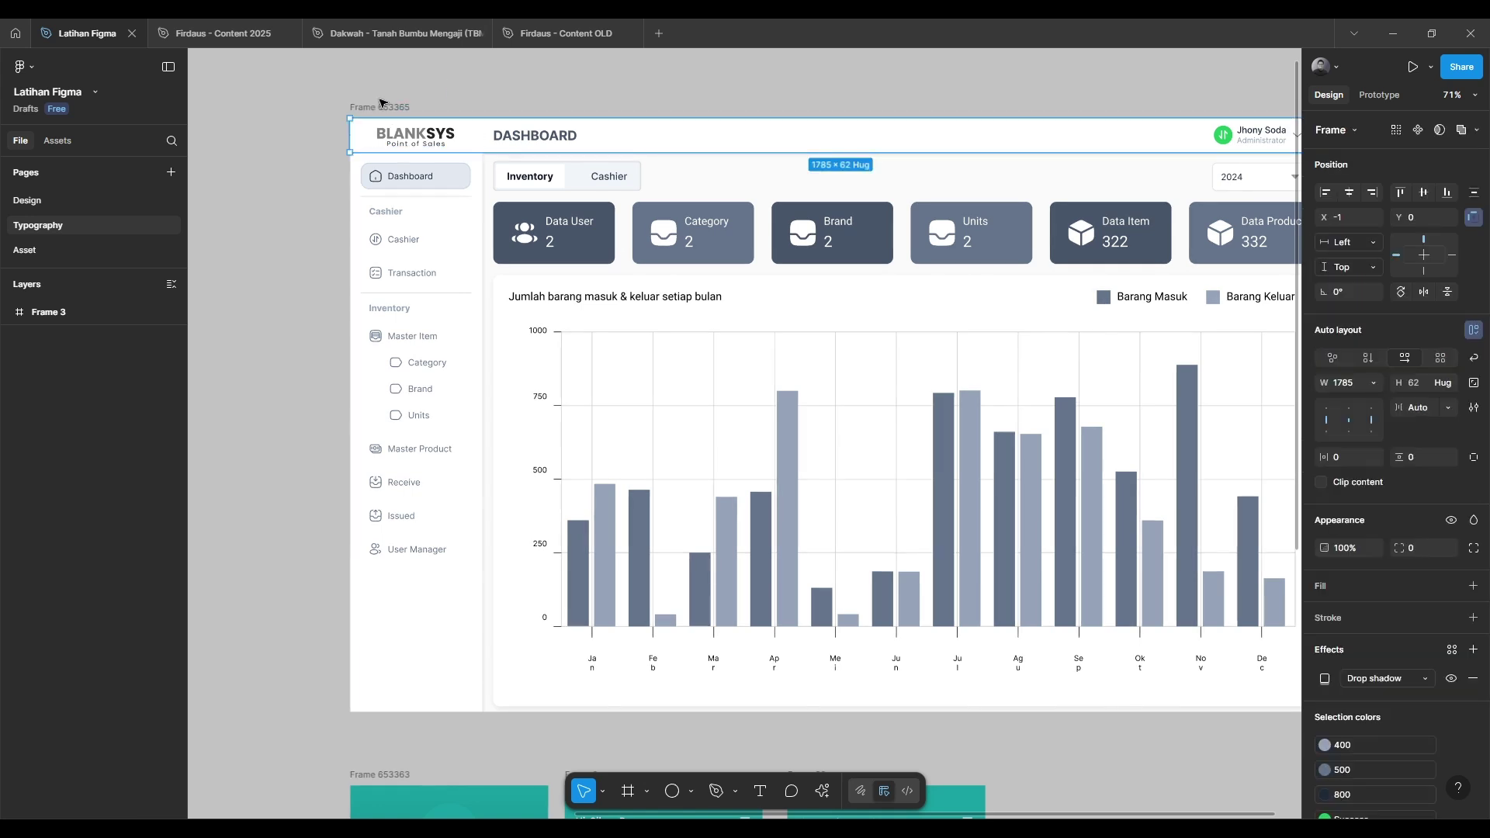
pyautogui.click(386, 107)
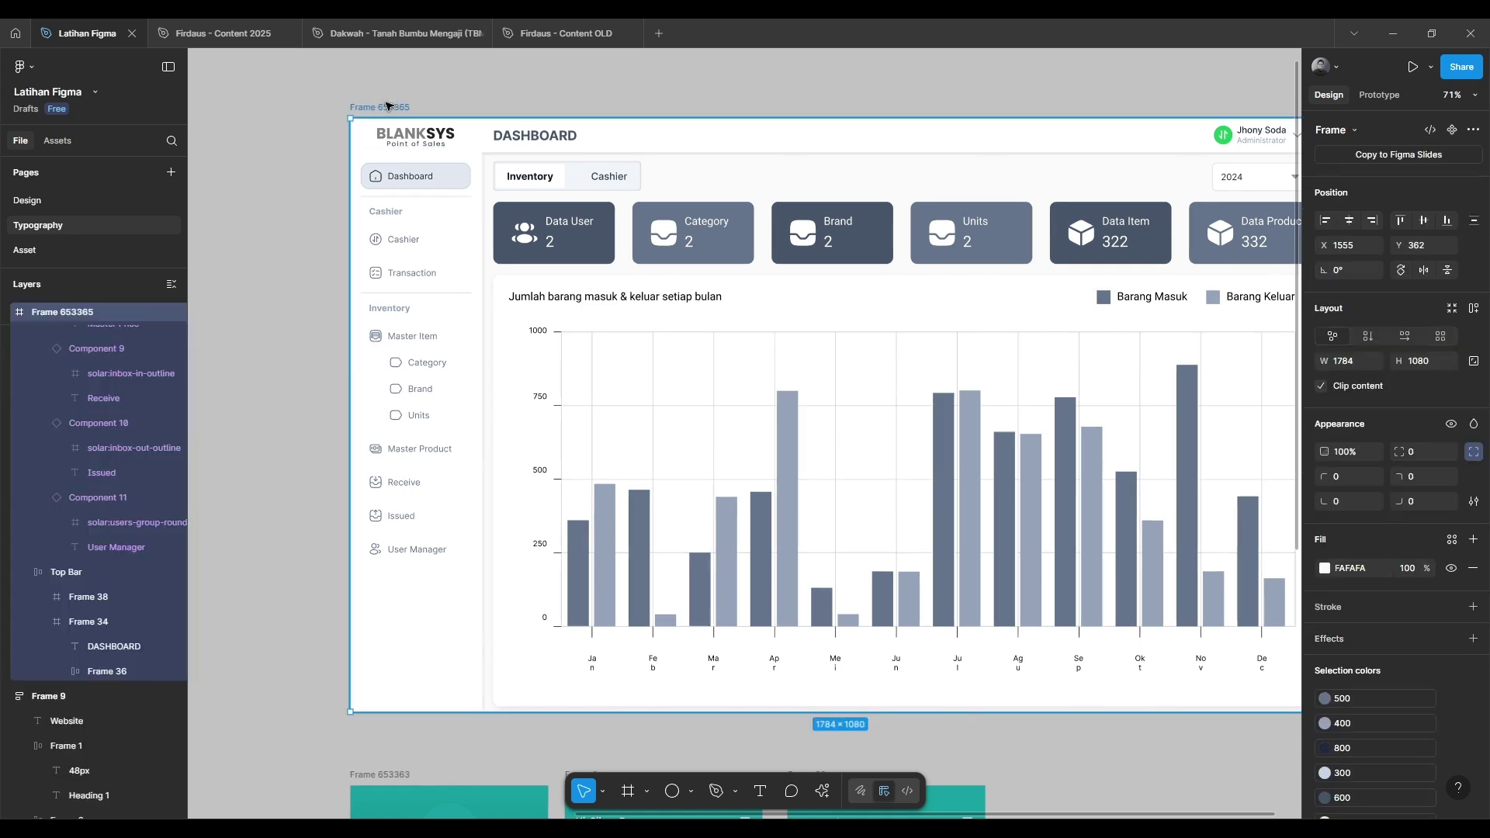
# Preview the dashboard frame as a prototype, open the preview in its own tab and return to the design file
pyautogui.click(1386, 99)
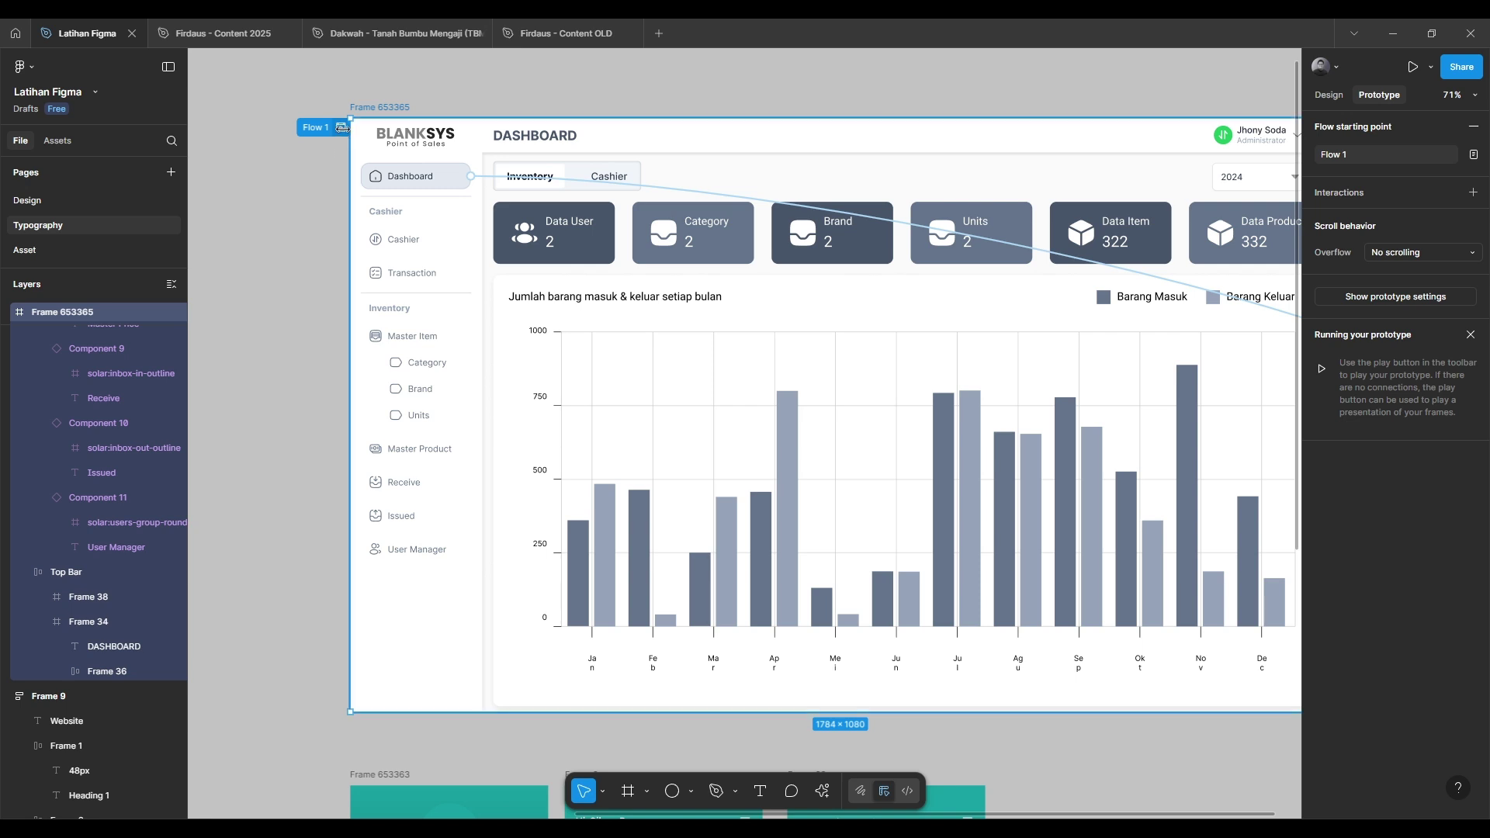
pyautogui.hotkey('shift', 'space')
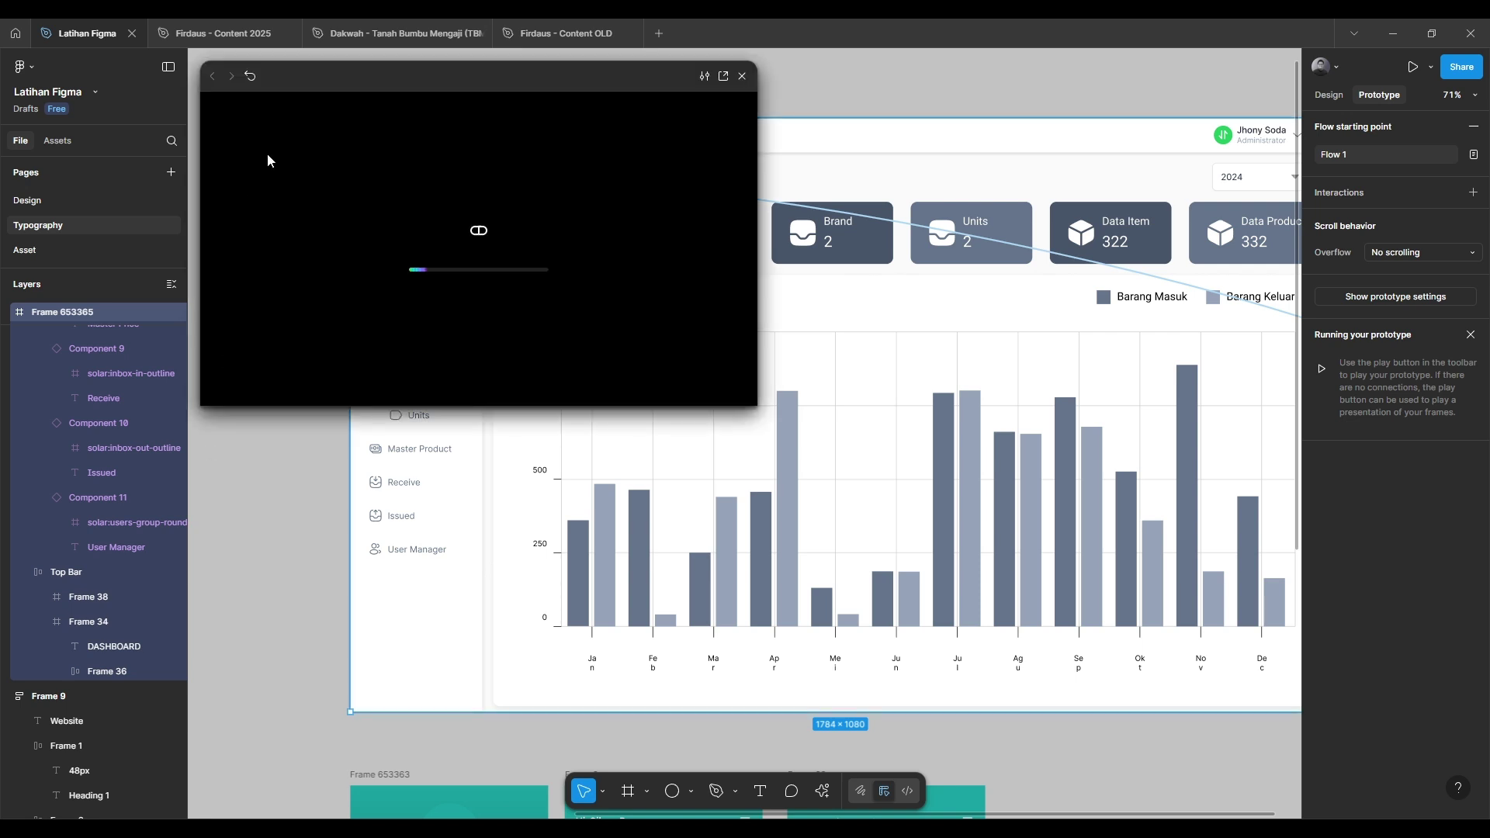
pyautogui.click(720, 76)
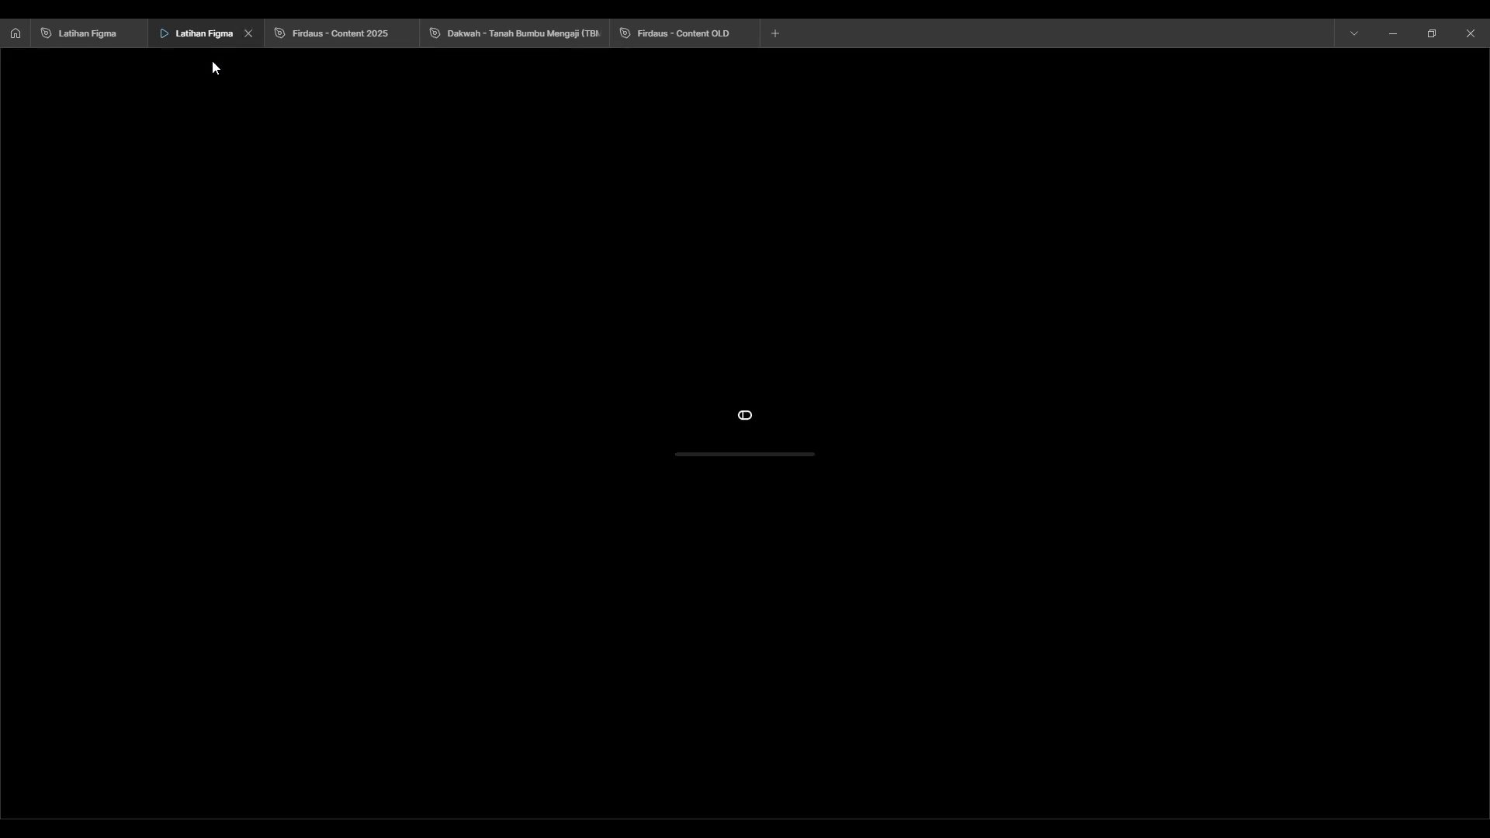
pyautogui.click(57, 28)
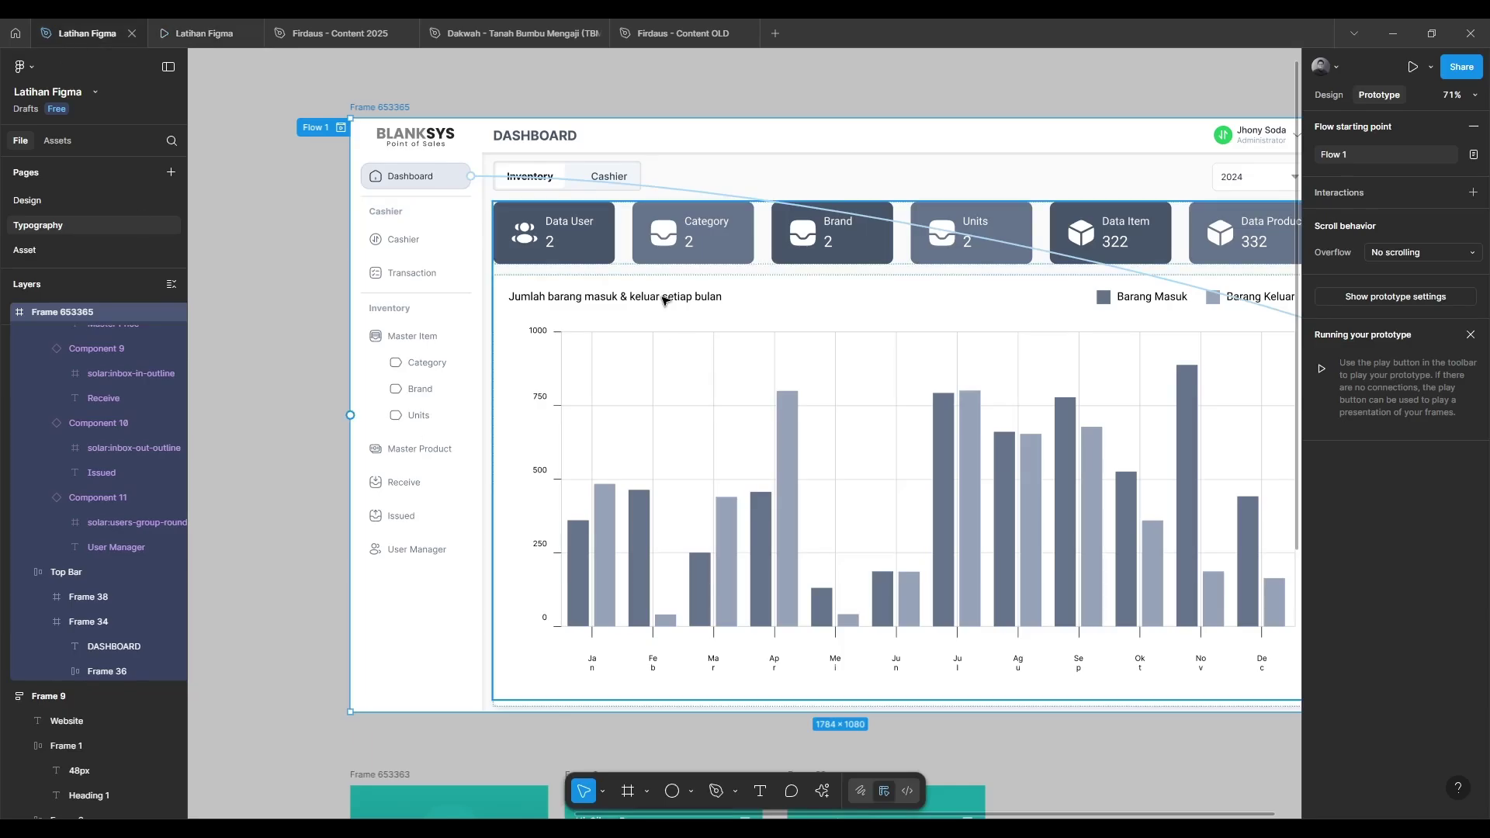
# Return to the design properties and examine the Website typography samples in Frame 9
pyautogui.scroll(-3, 1096, 289)
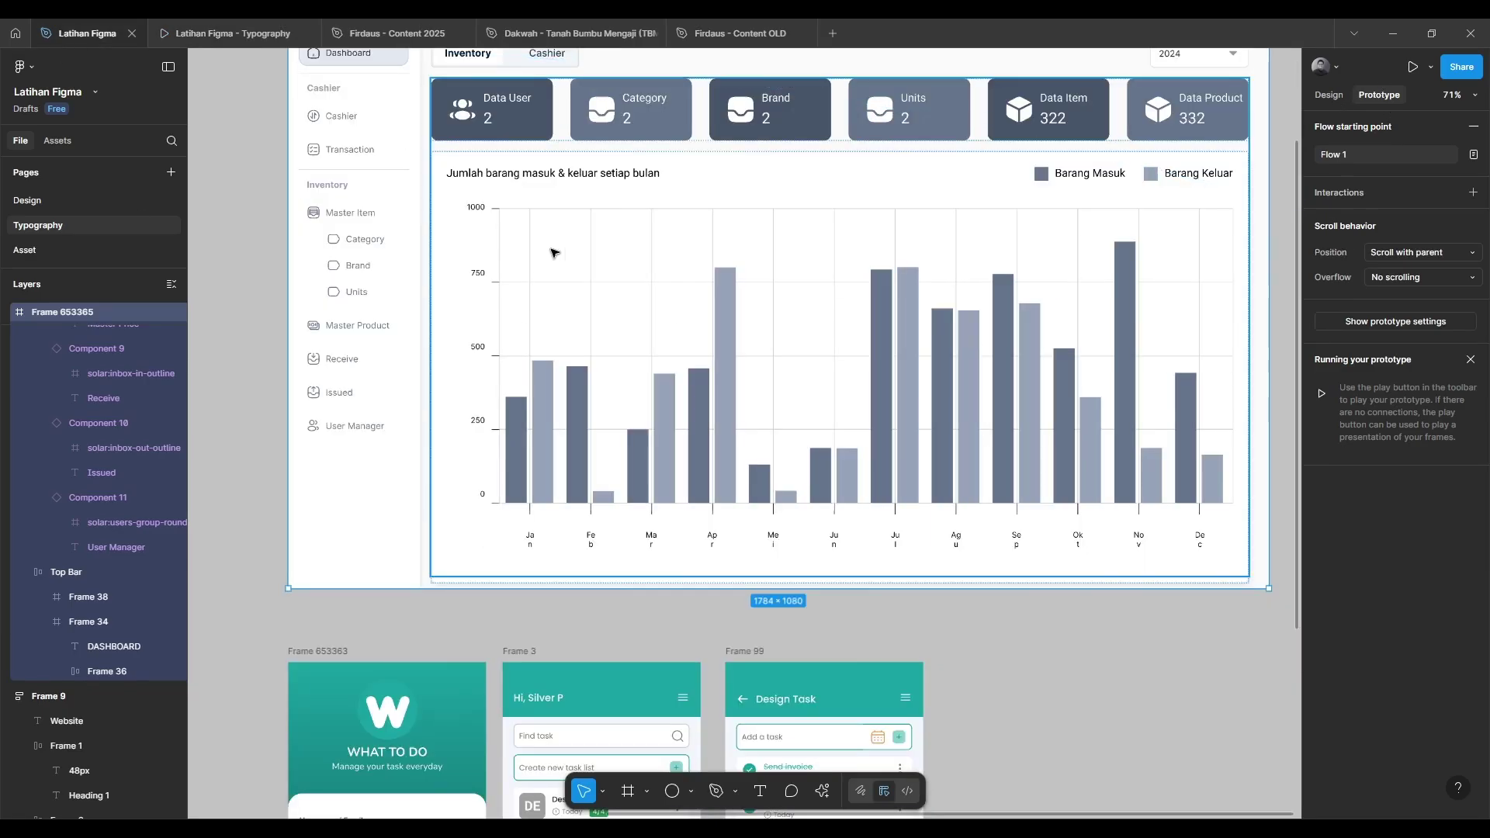
pyautogui.hotkey('alt', '8')
pyautogui.scroll(3, 572, 299)
pyautogui.moveTo(445, 242); pyautogui.dragTo(688, 468)
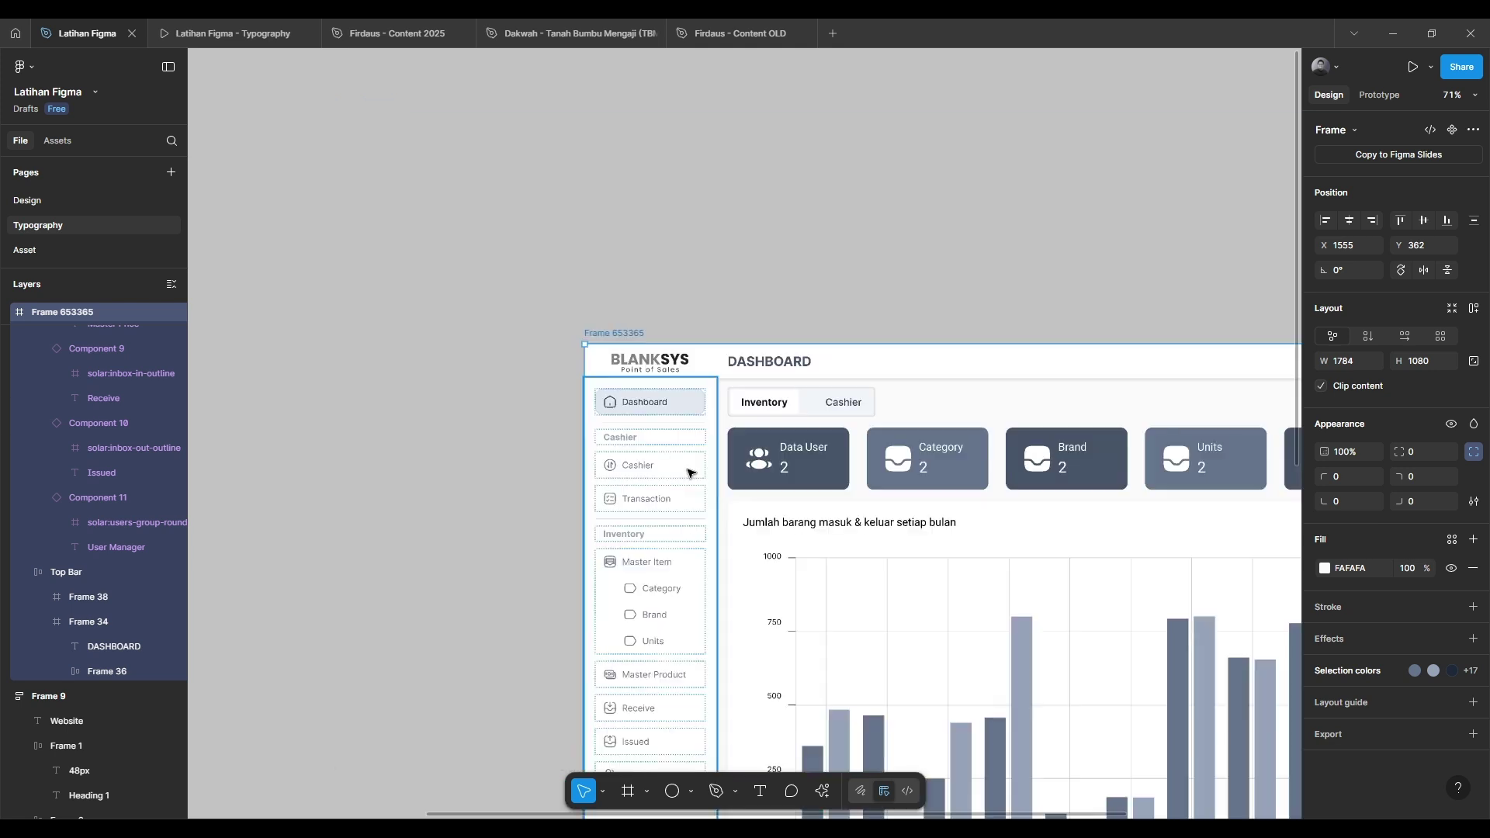
pyautogui.scroll(-3, 683, 468)
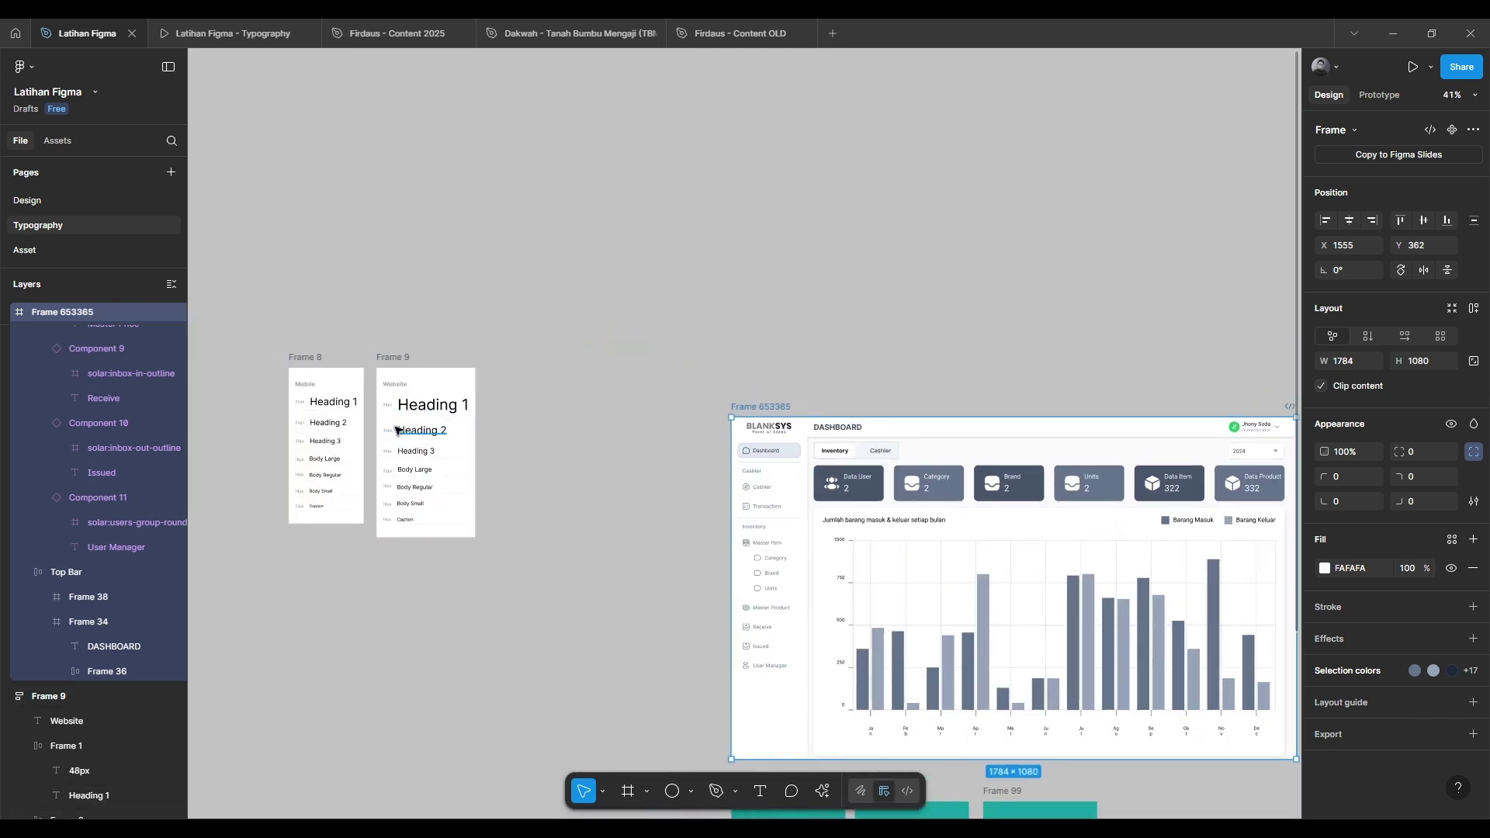
pyautogui.scroll(5, 419, 442)
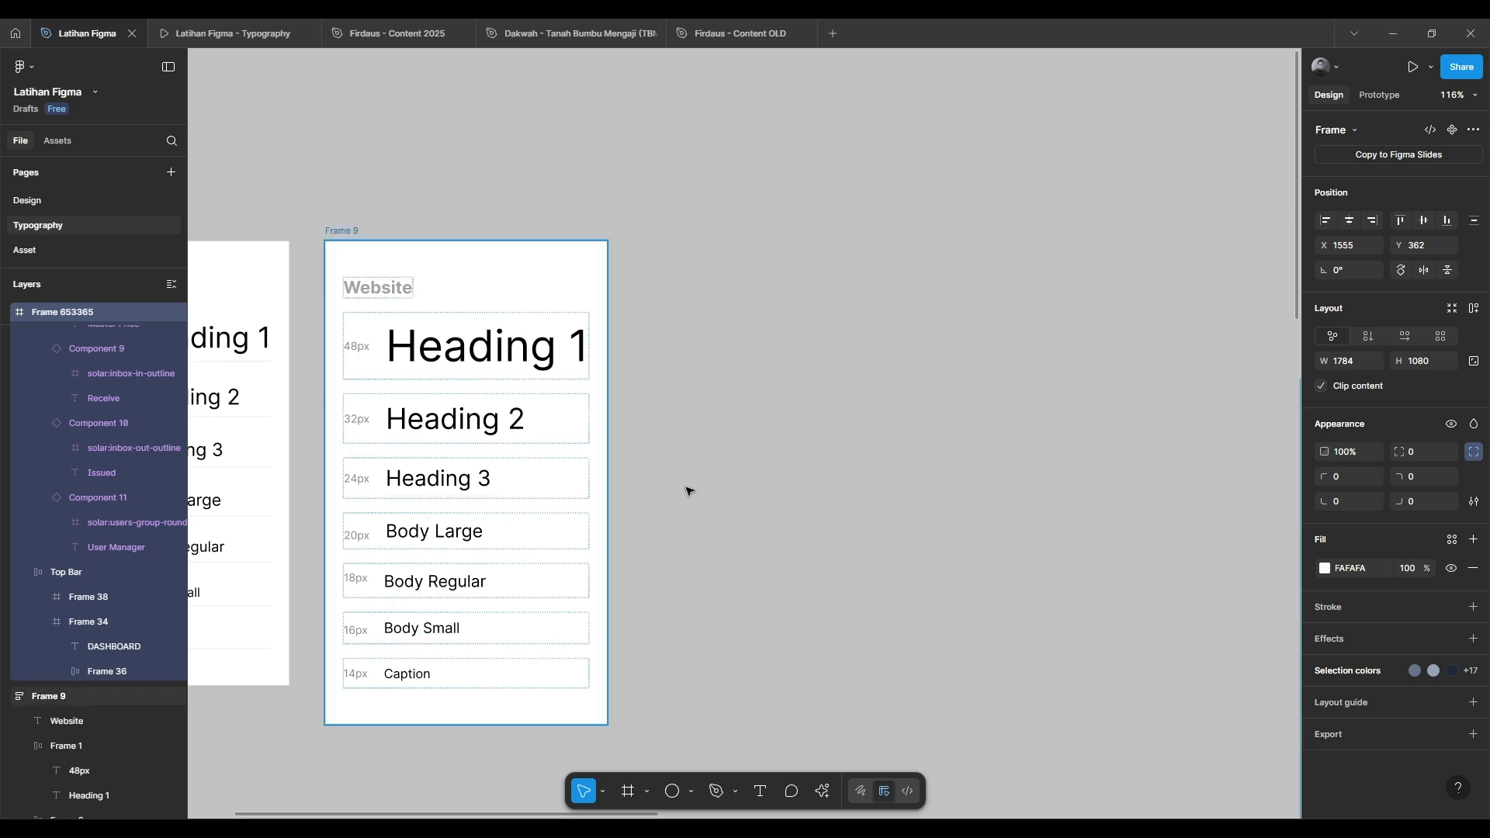
# Inspect the typography settings of the Cashier item text in the dashboard's sidebar
pyautogui.hscroll(10, 776, 491)
pyautogui.moveTo(808, 283); pyautogui.dragTo(425, 213)
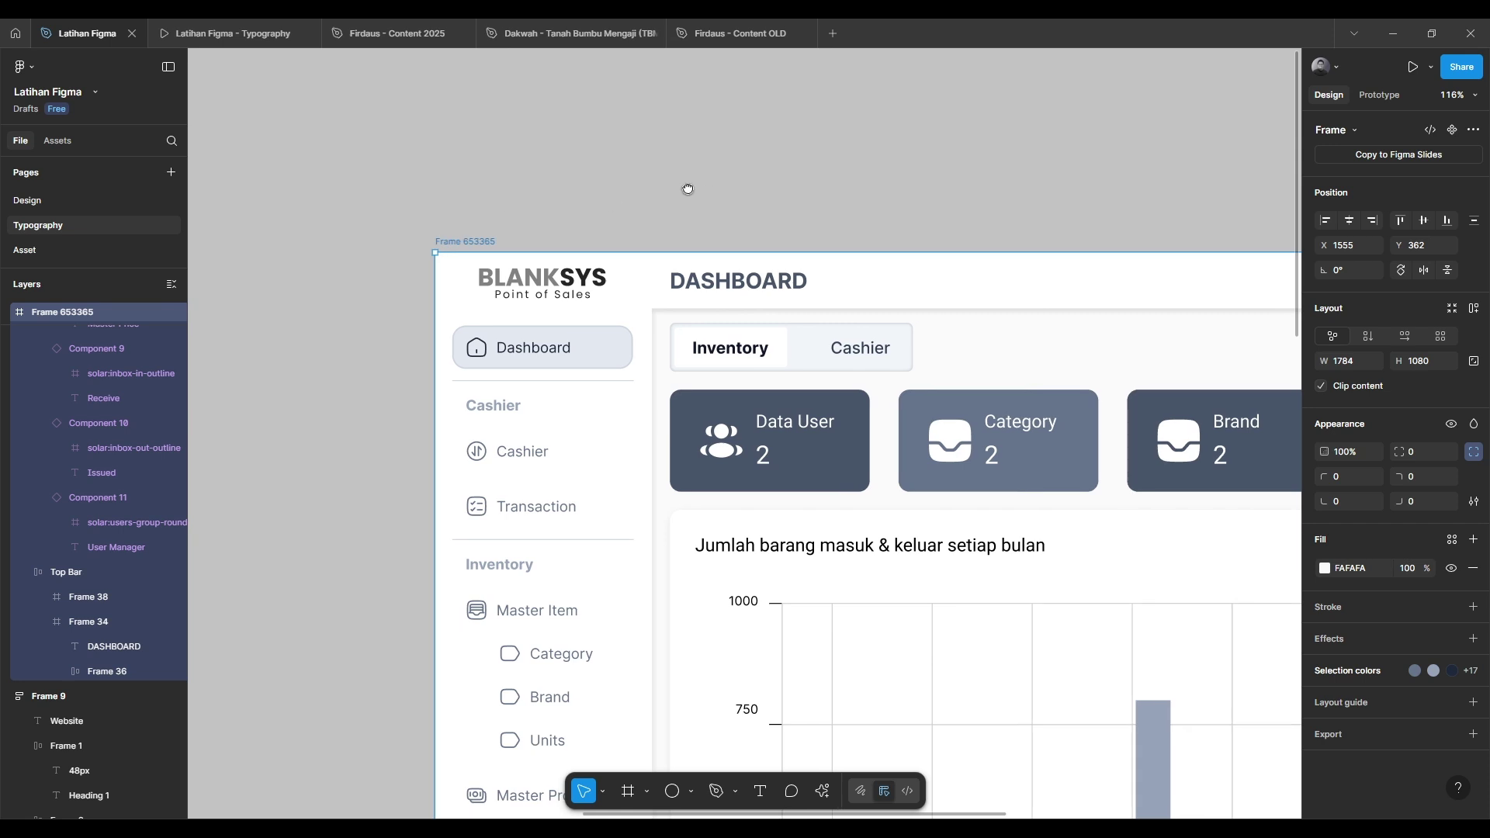
pyautogui.moveTo(687, 188); pyautogui.dragTo(456, 132)
pyautogui.scroll(-2, 461, 266)
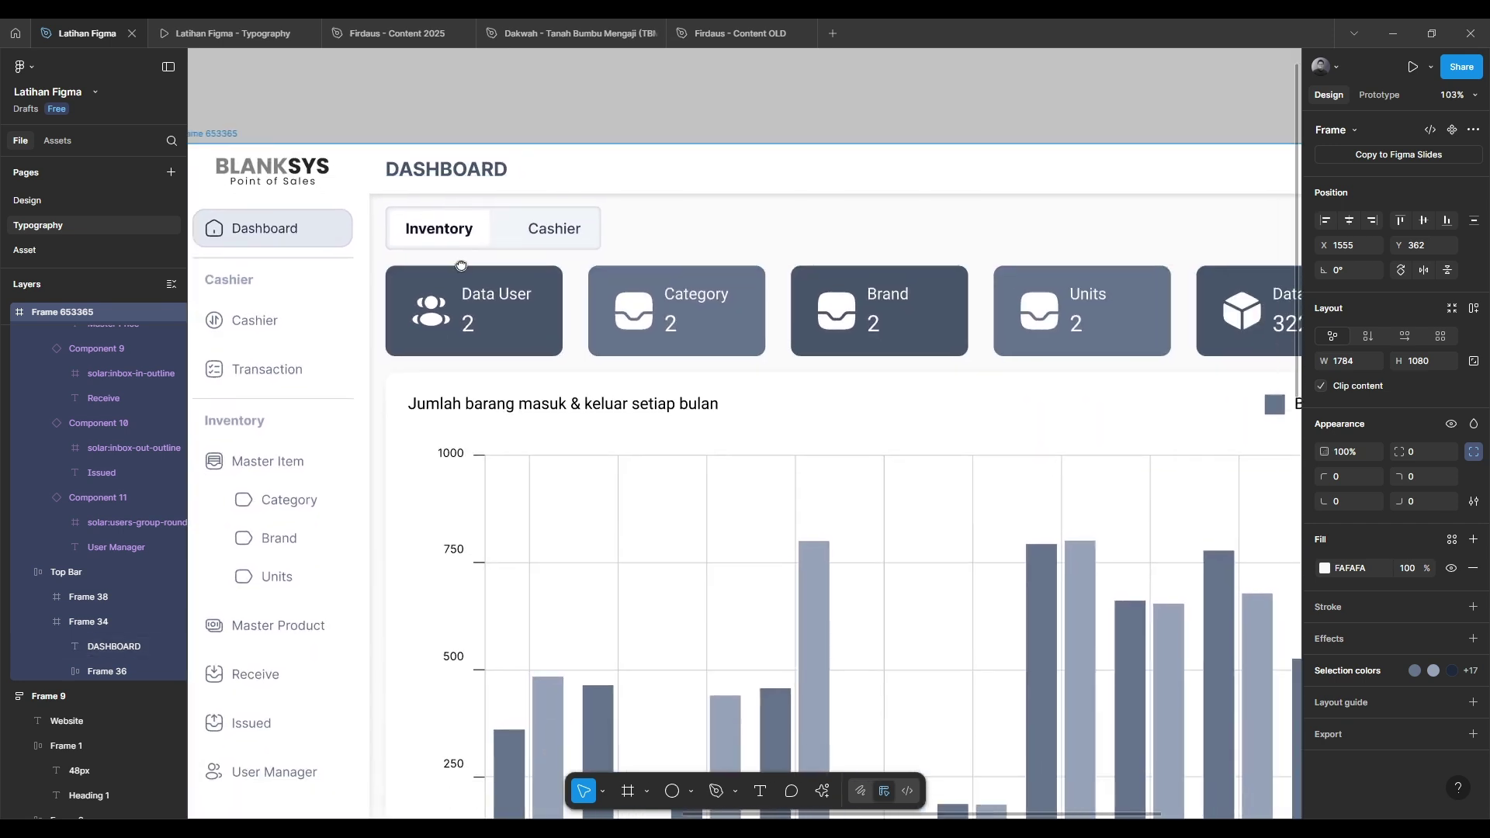
pyautogui.hscroll(-4, 461, 266)
pyautogui.scroll(-2, 461, 267)
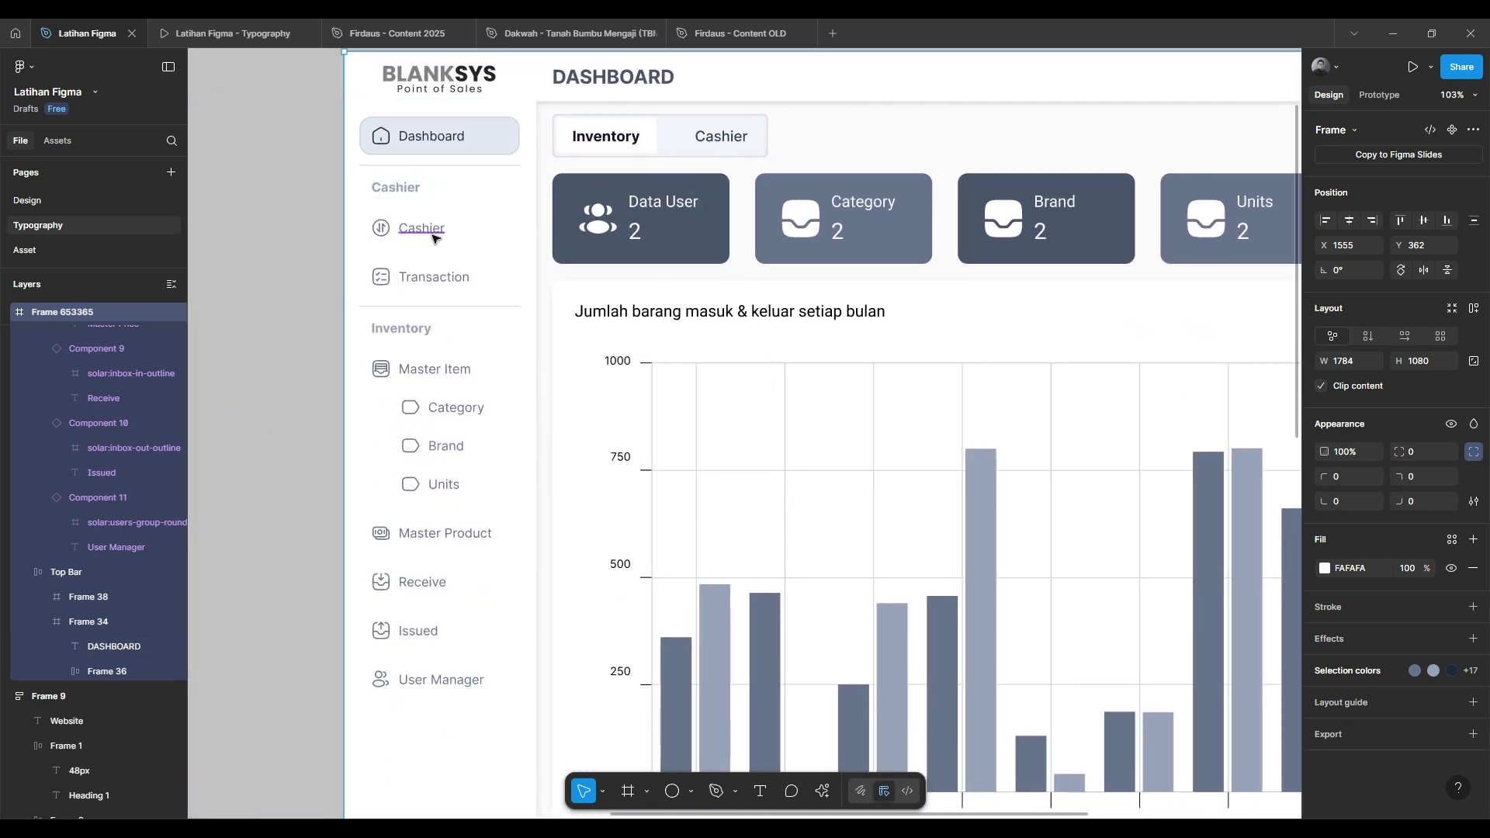
pyautogui.keyDown('ctrl'); pyautogui.click(433, 237); pyautogui.keyUp('ctrl')
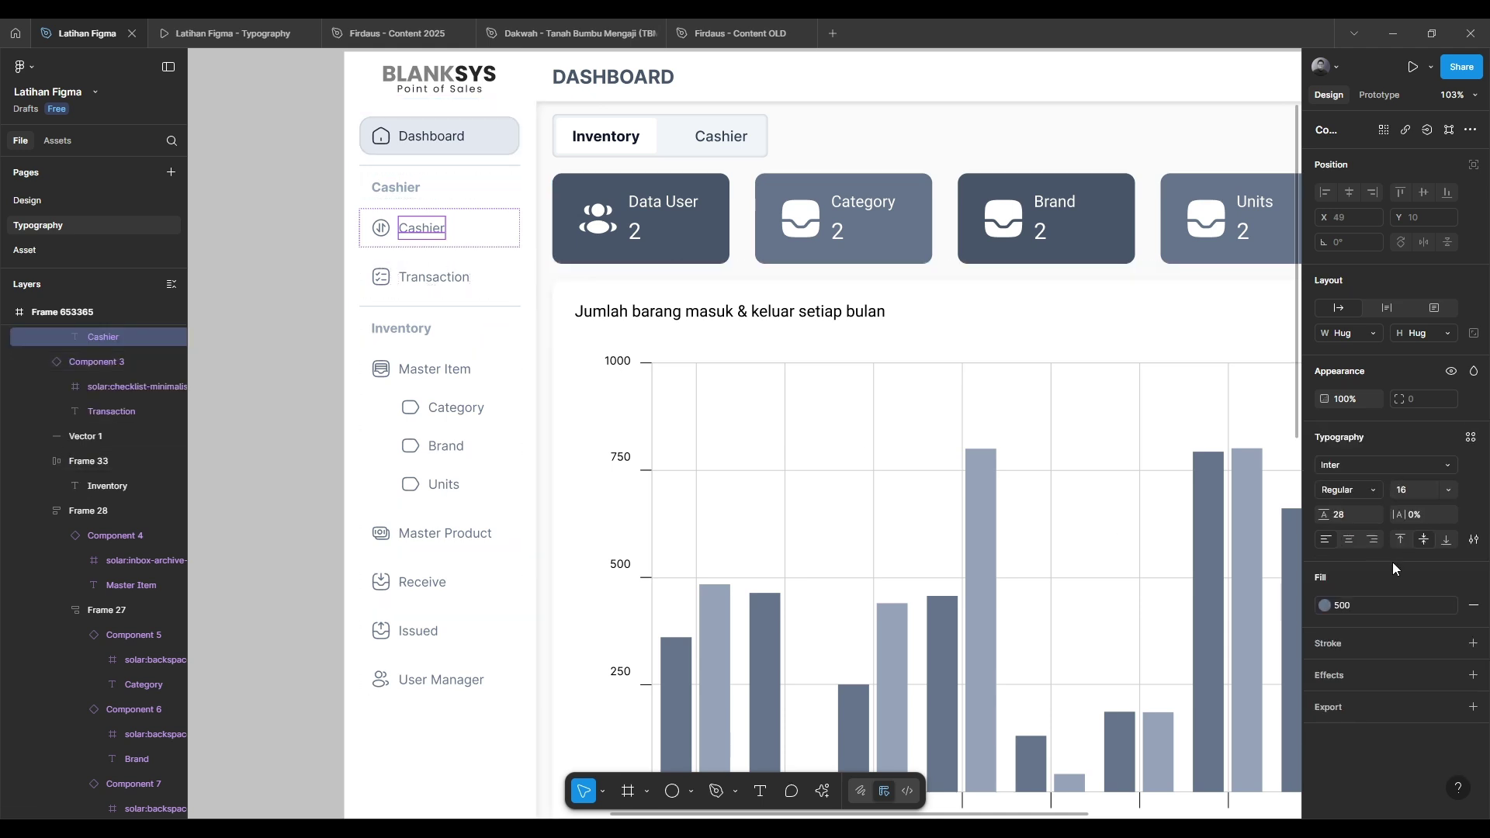
# Compare the Cashier item's font size with the Website samples and inspect the typography of the DASHBOARD title
pyautogui.hscroll(-1, 1155, 508)
pyautogui.scroll(-5, 755, 539)
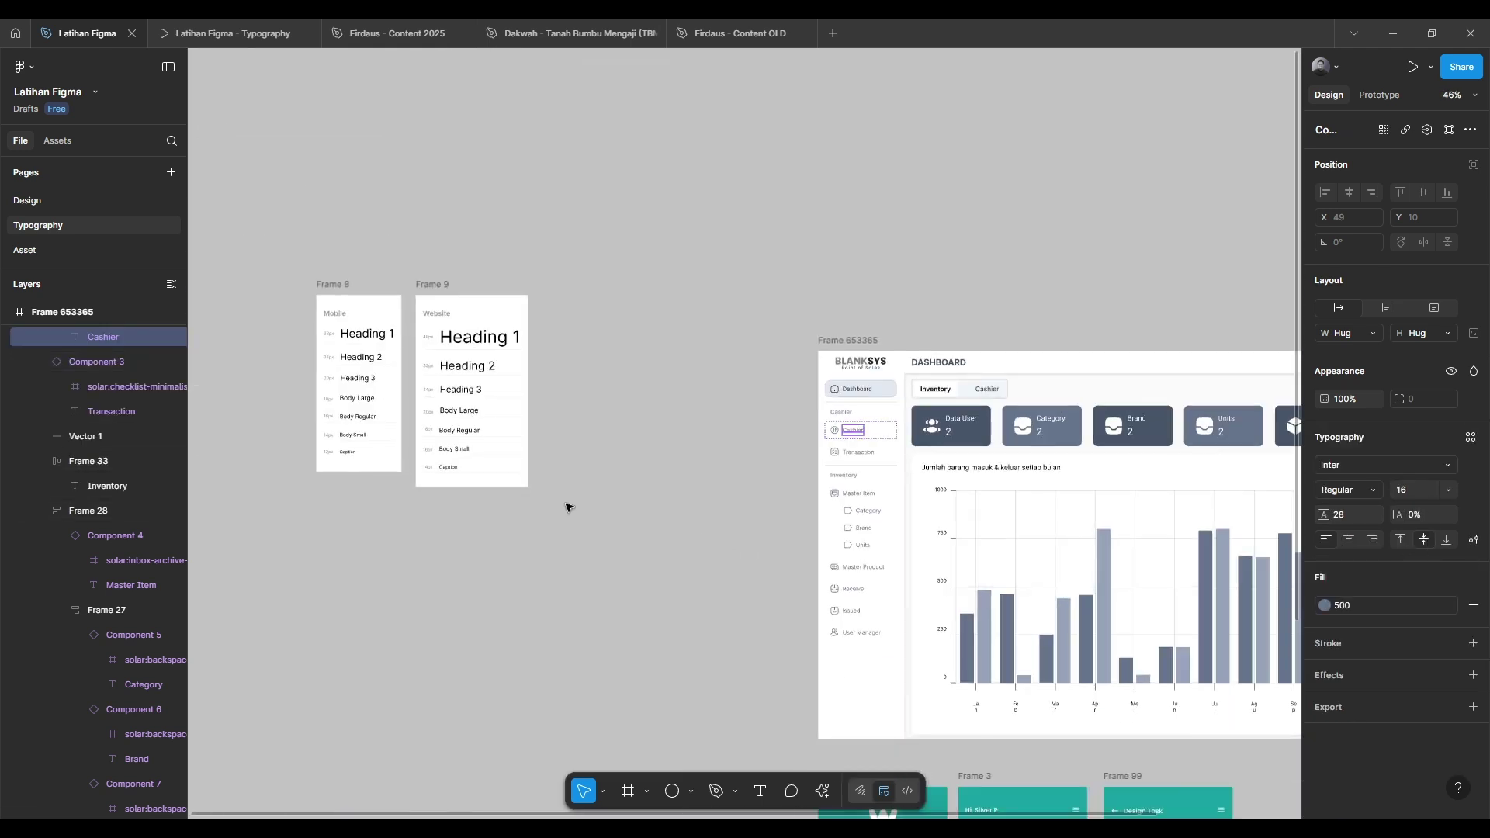
pyautogui.scroll(5, 528, 377)
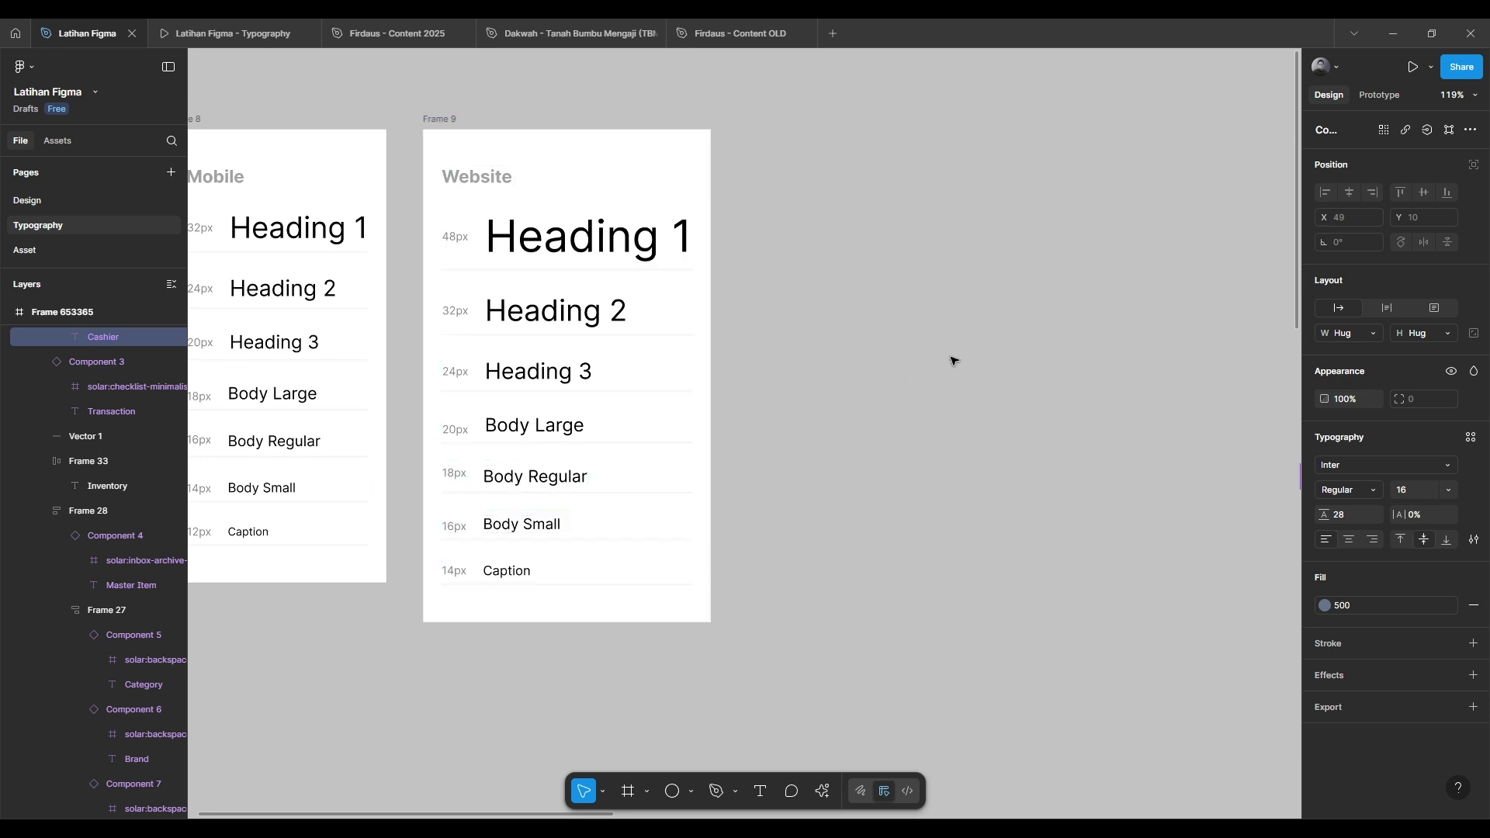
pyautogui.hscroll(10, 953, 361)
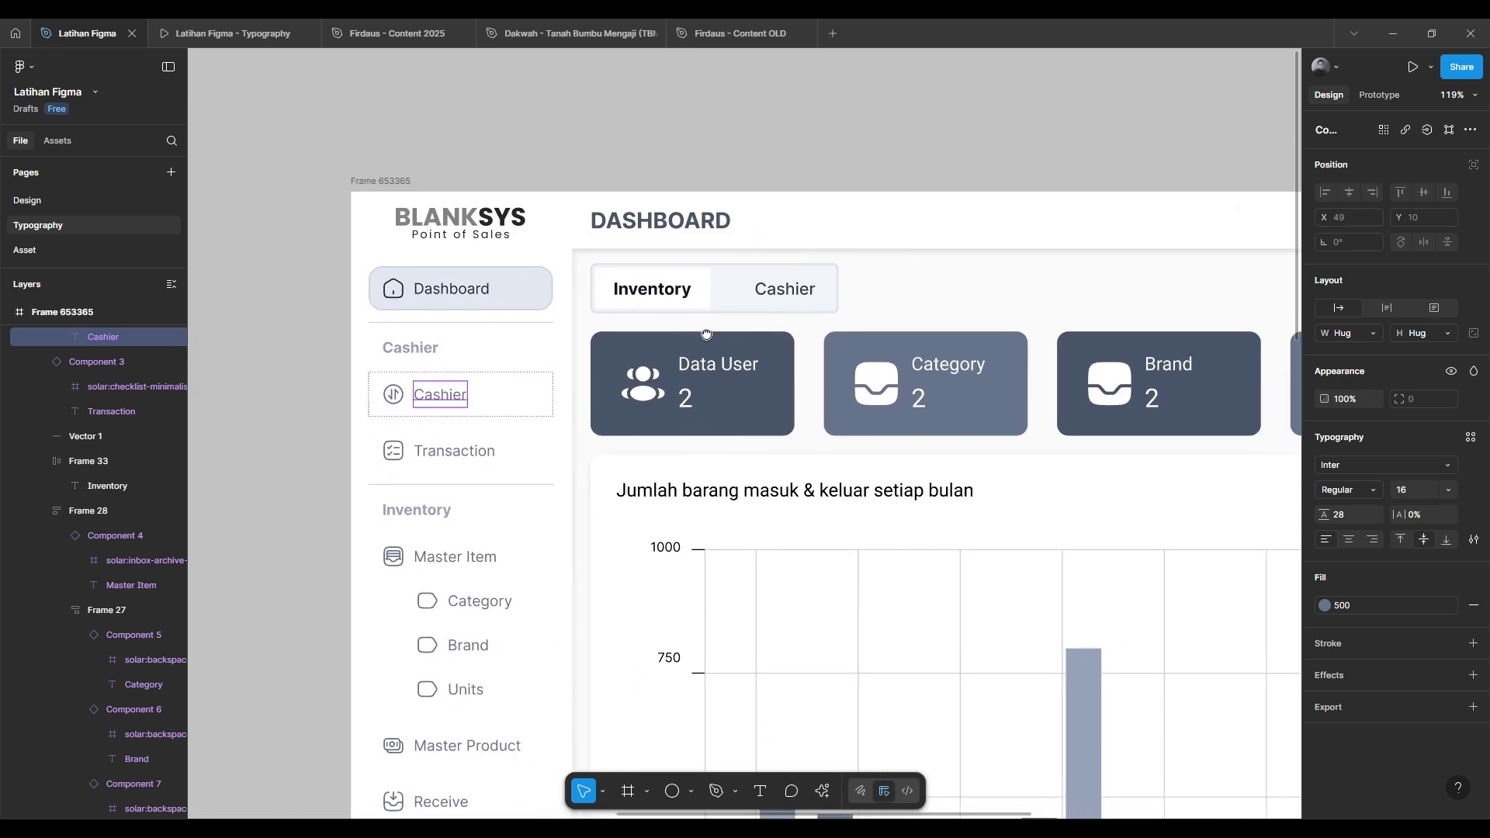
pyautogui.click(654, 225)
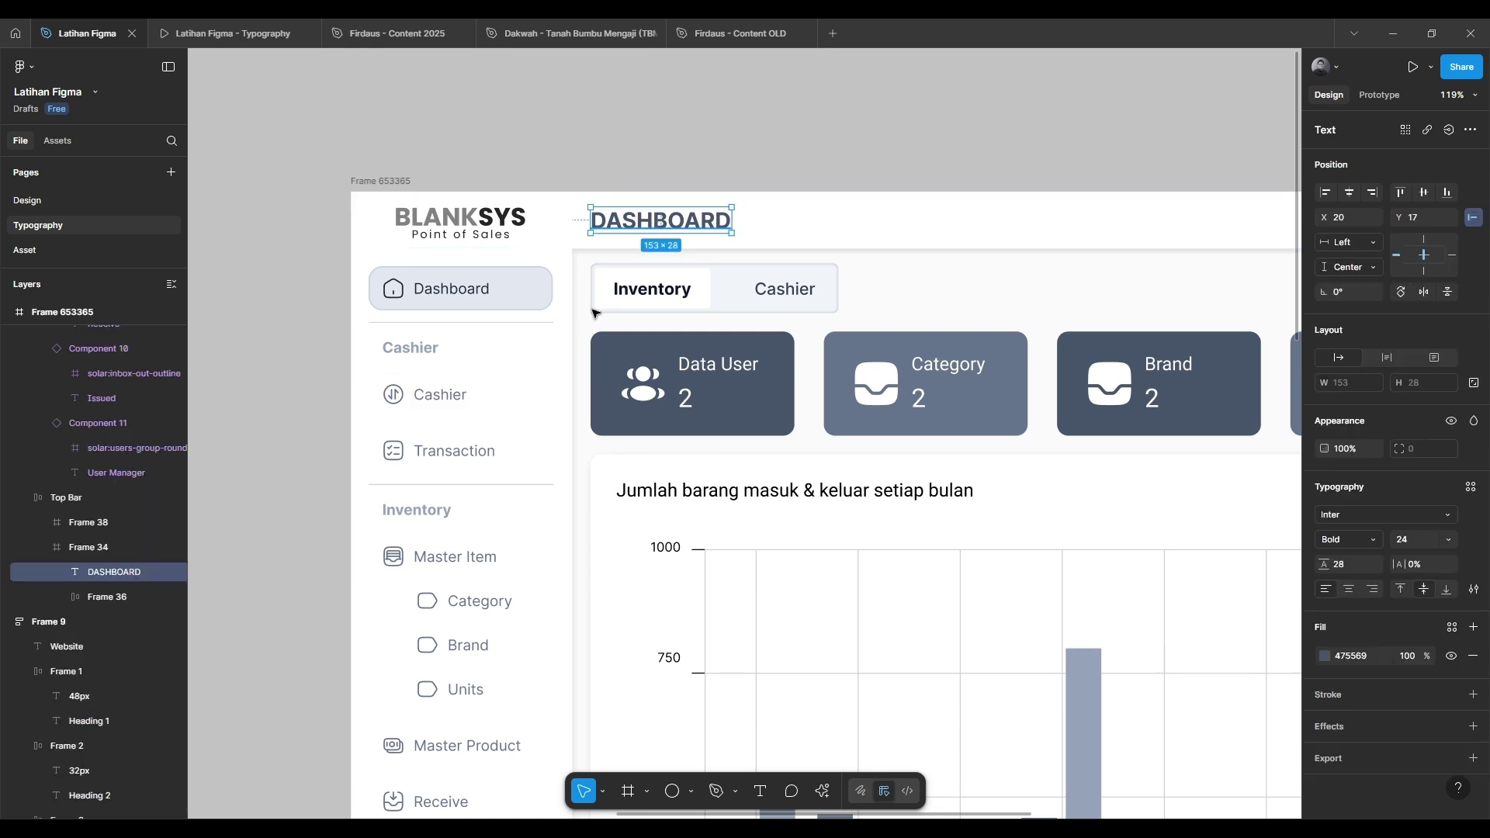
# Compare the DASHBOARD title's font size with the Heading 3 sample in the Website frame
pyautogui.hscroll(-10, 931, 458)
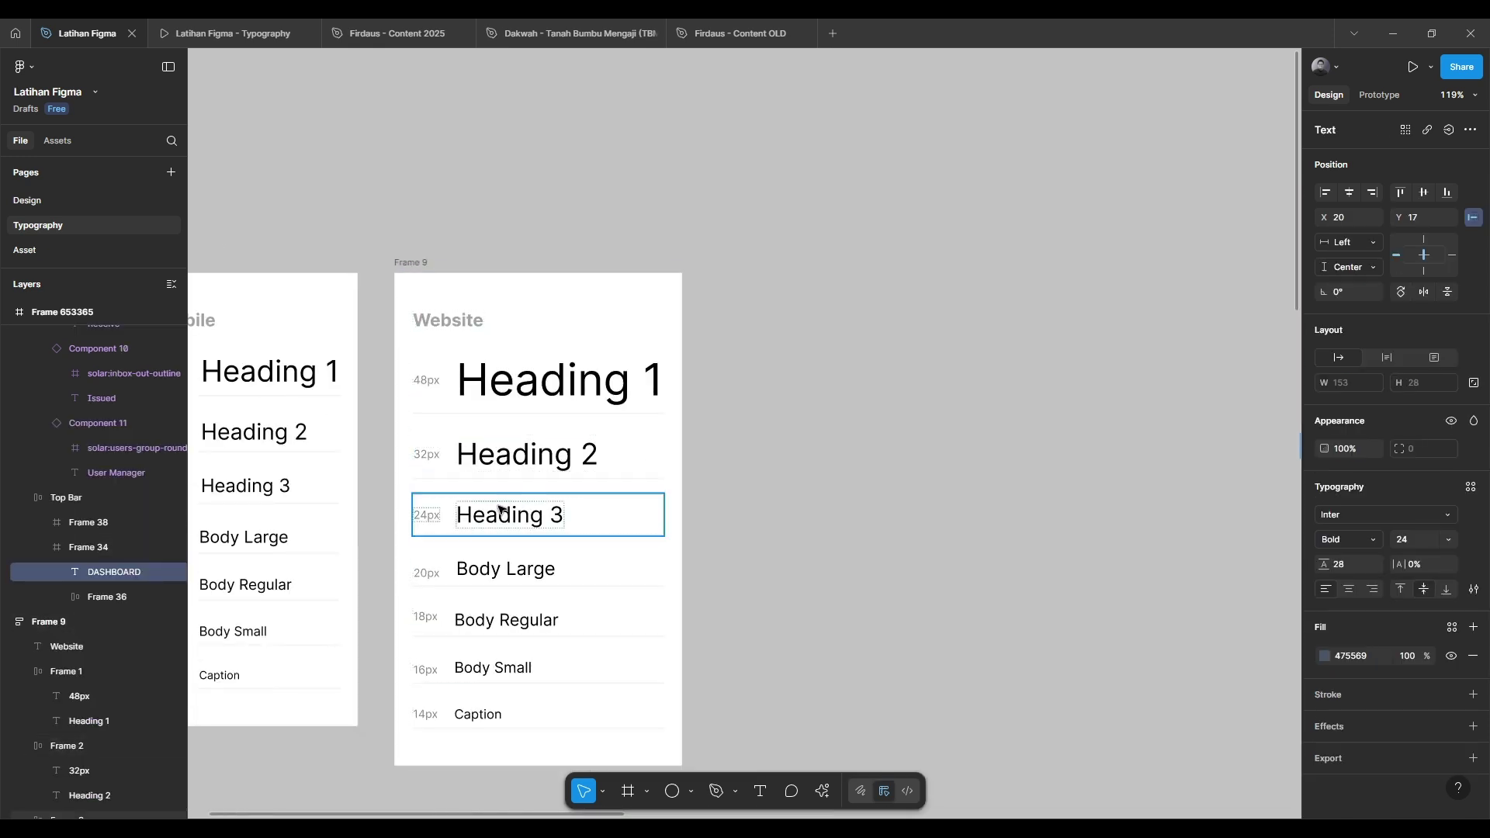
pyautogui.scroll(-1, 1001, 477)
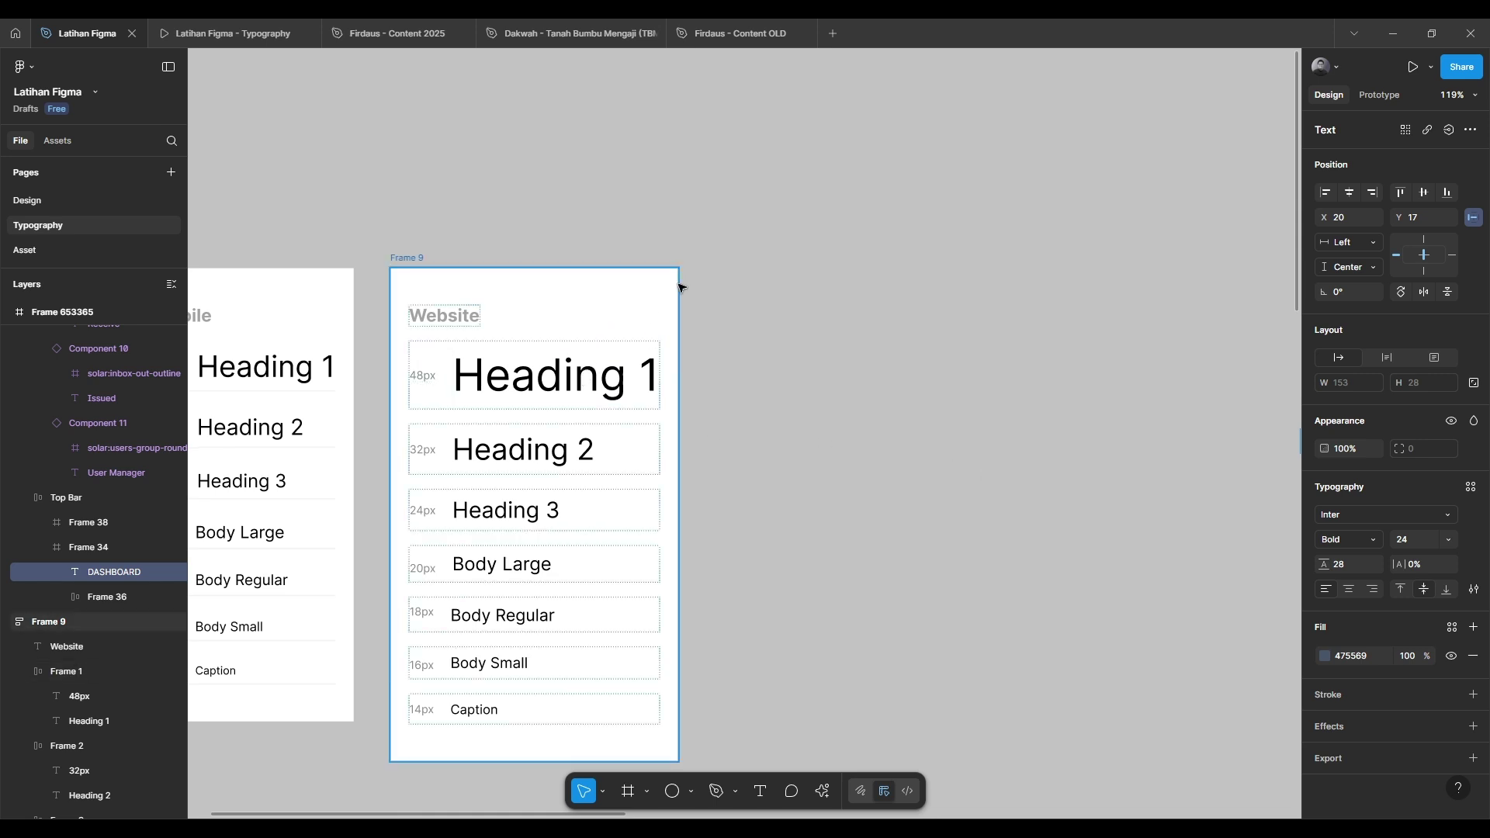
pyautogui.hscroll(6, 882, 356)
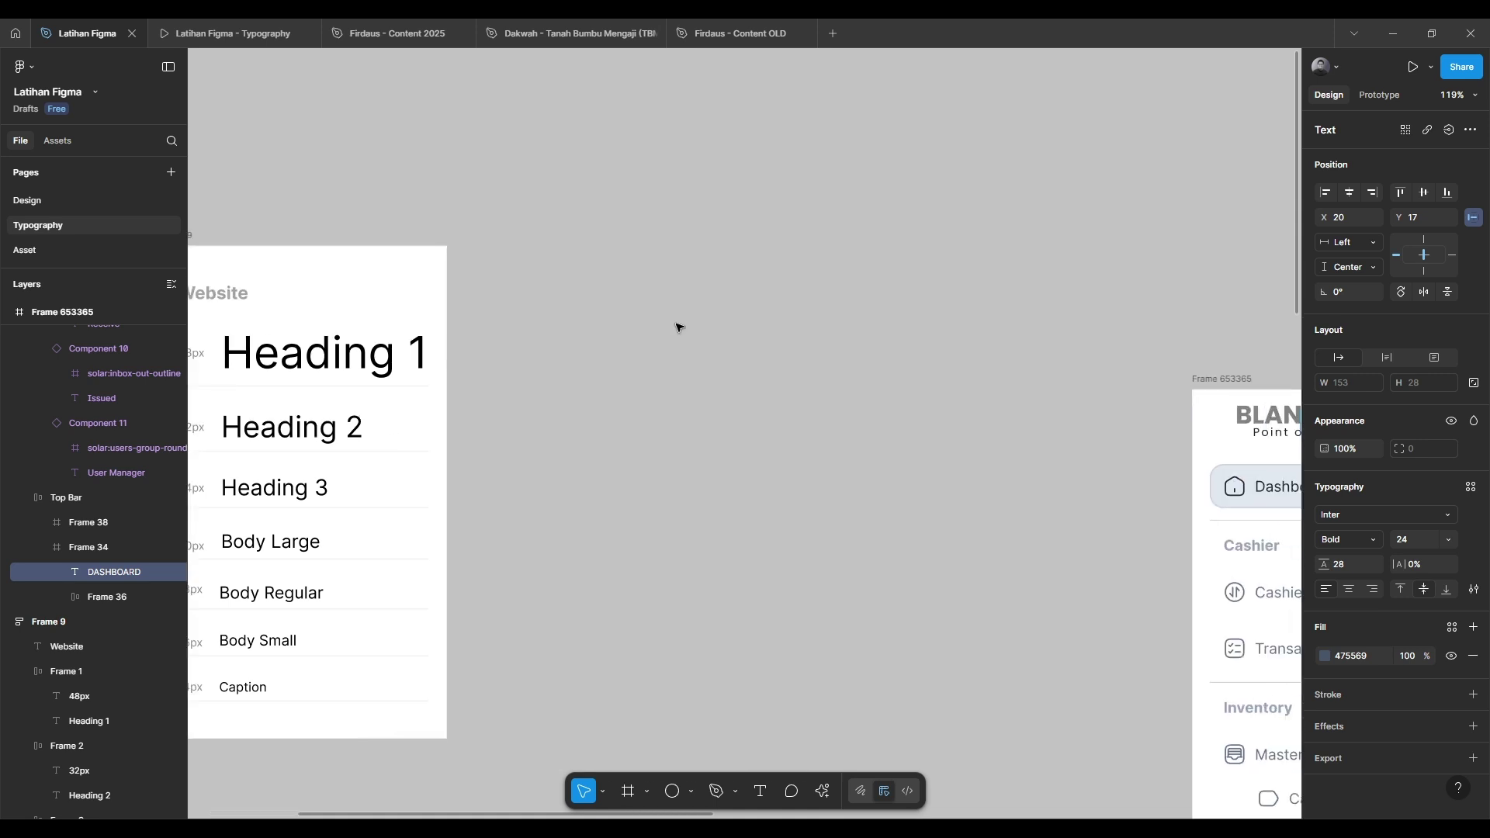
pyautogui.scroll(-5, 677, 326)
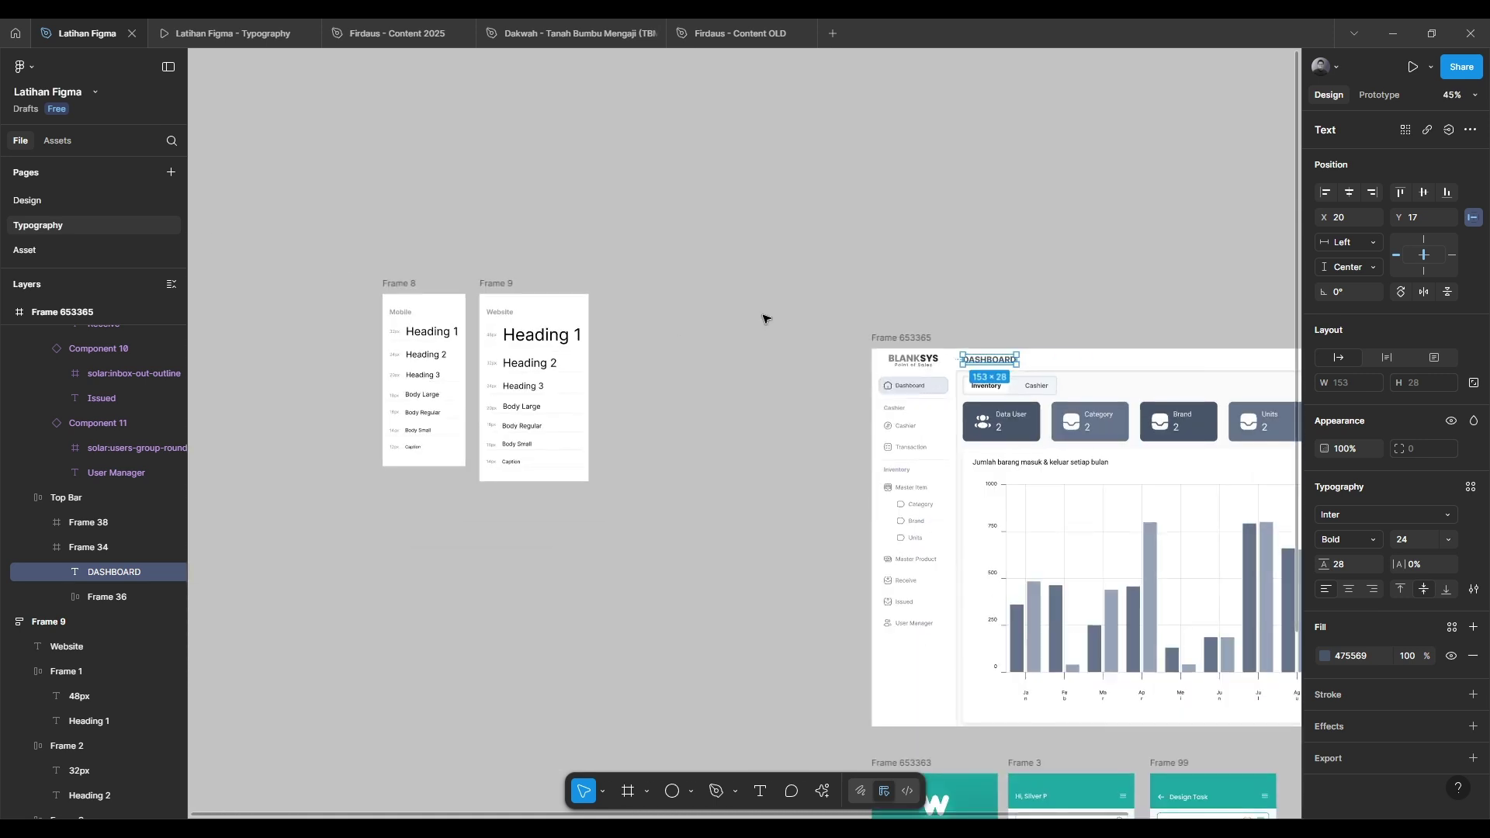
pyautogui.moveTo(794, 306); pyautogui.dragTo(451, 259)
# Switch to the dashboard's prototype preview, try Fit width and height scaling and set it back to Fit width
pyautogui.click(272, 35)
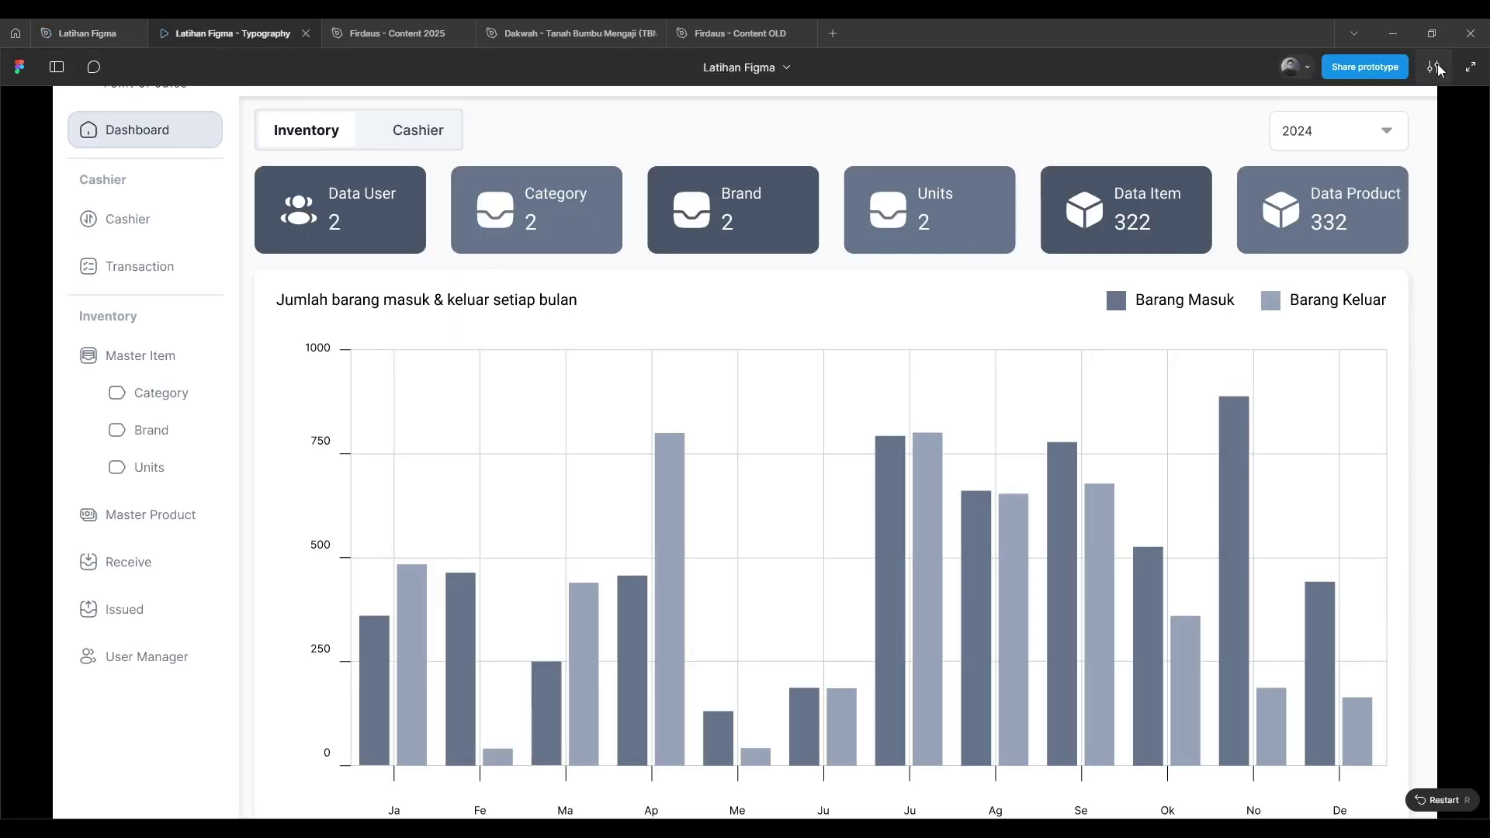
pyautogui.click(1435, 65)
pyautogui.click(1408, 172)
pyautogui.click(1433, 66)
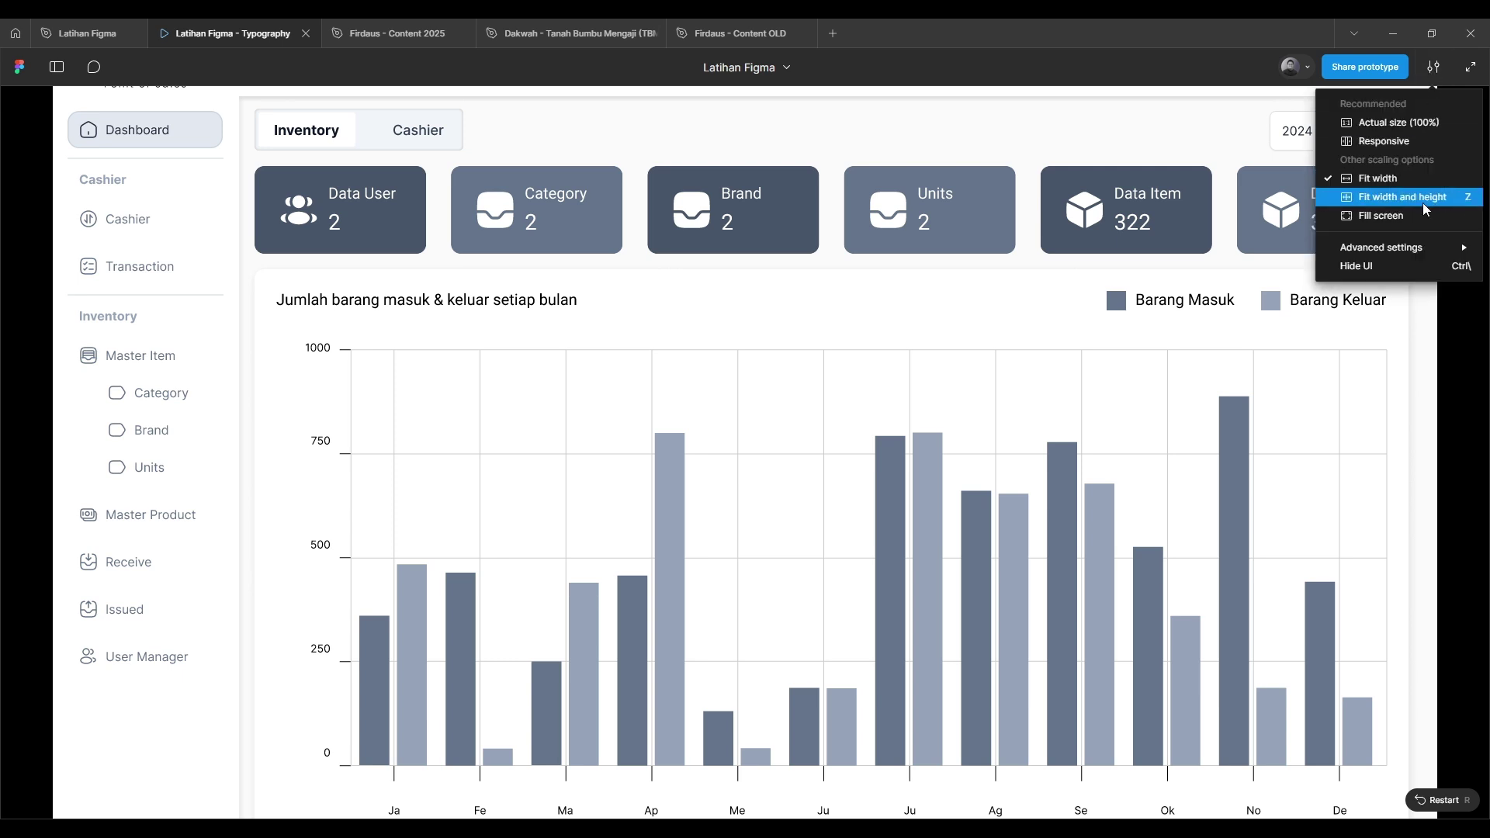
pyautogui.click(1393, 217)
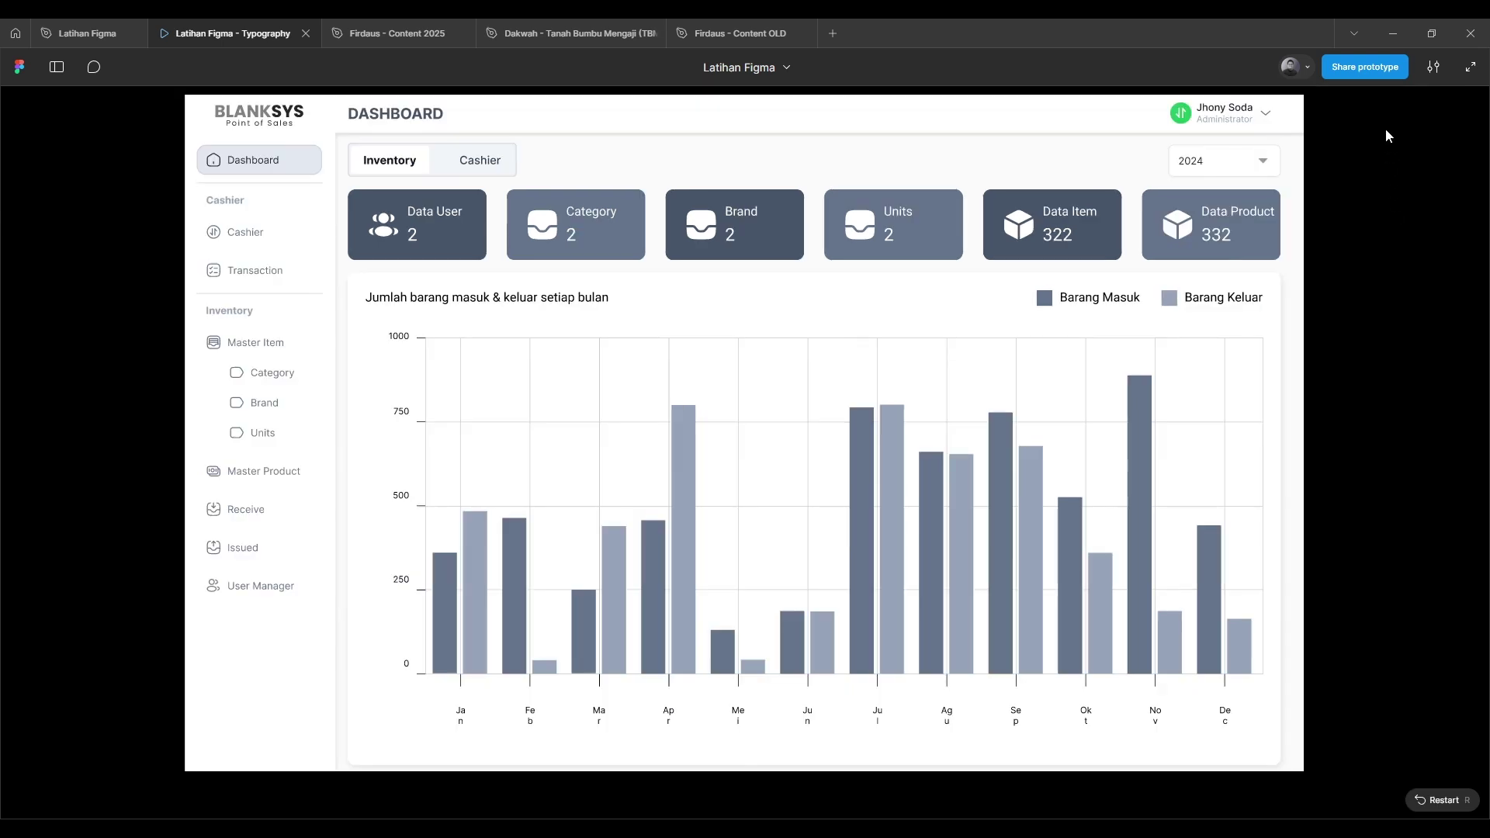
pyautogui.click(1432, 72)
pyautogui.click(1393, 178)
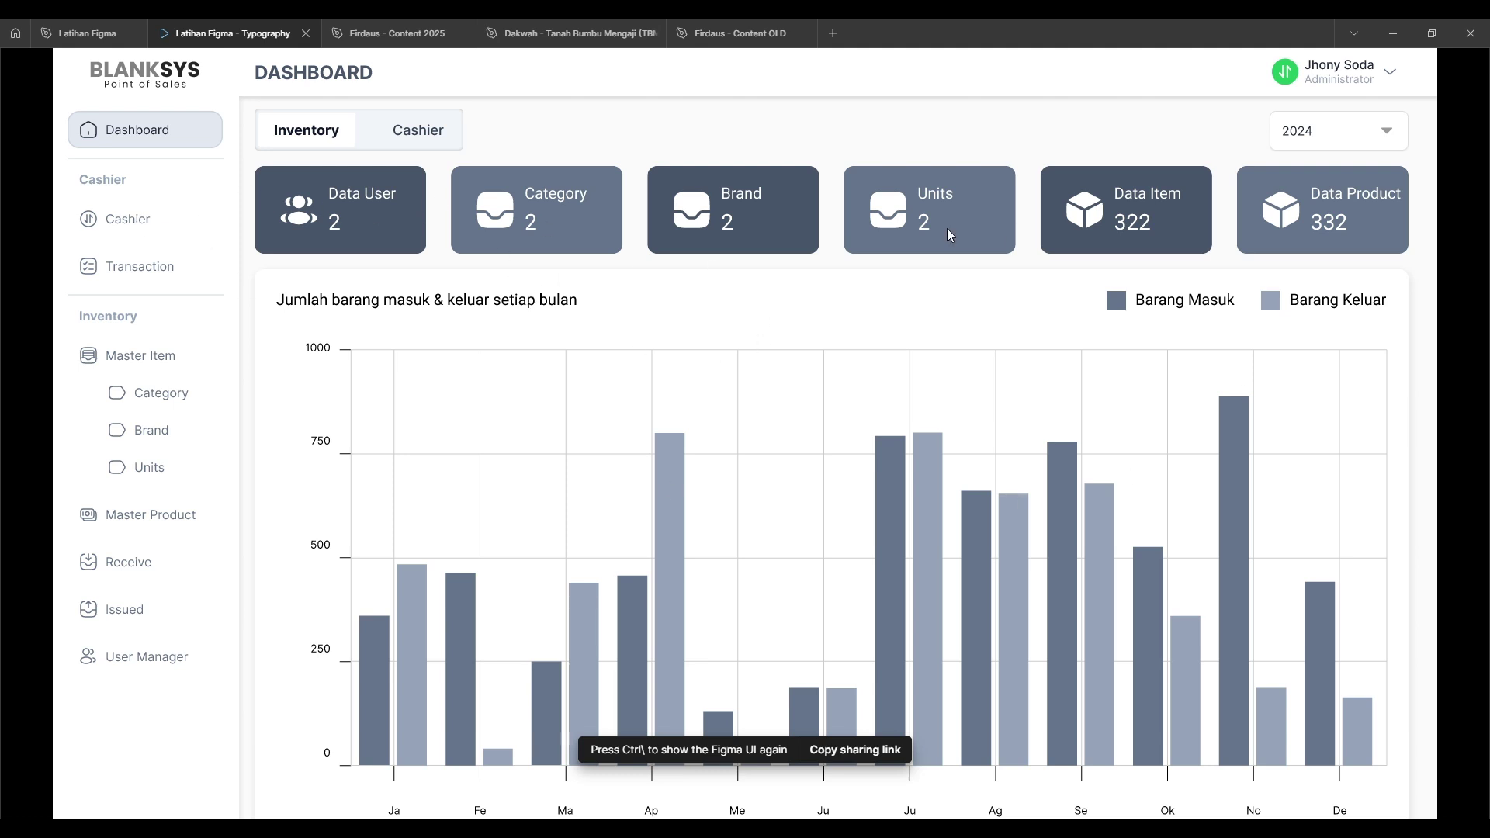
# Show the preview's interface again and return to the design file to view the Website typography samples in Frame 9
pyautogui.hotkey('ctrl', '\\')
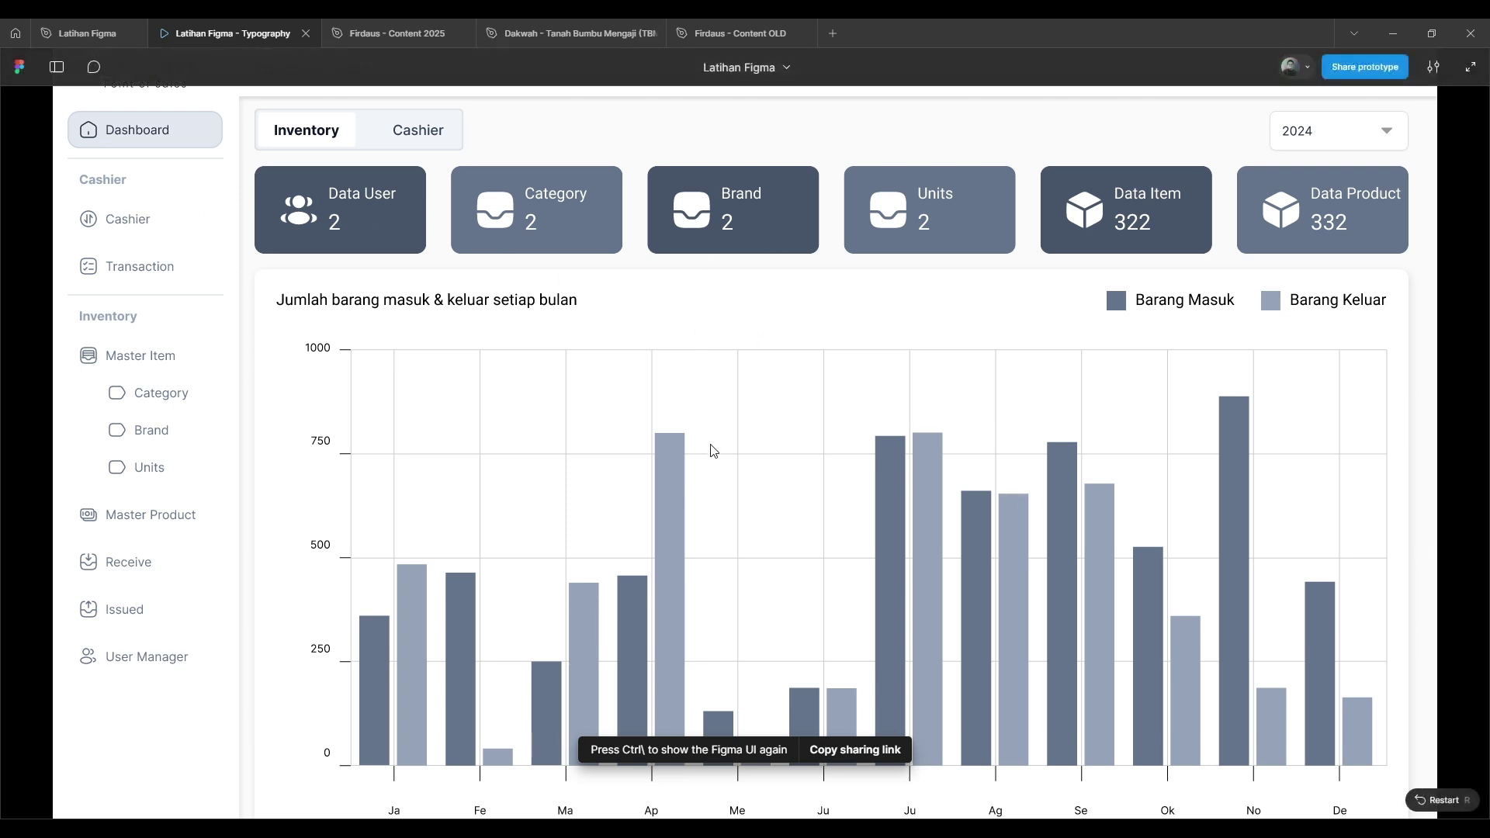
pyautogui.click(89, 34)
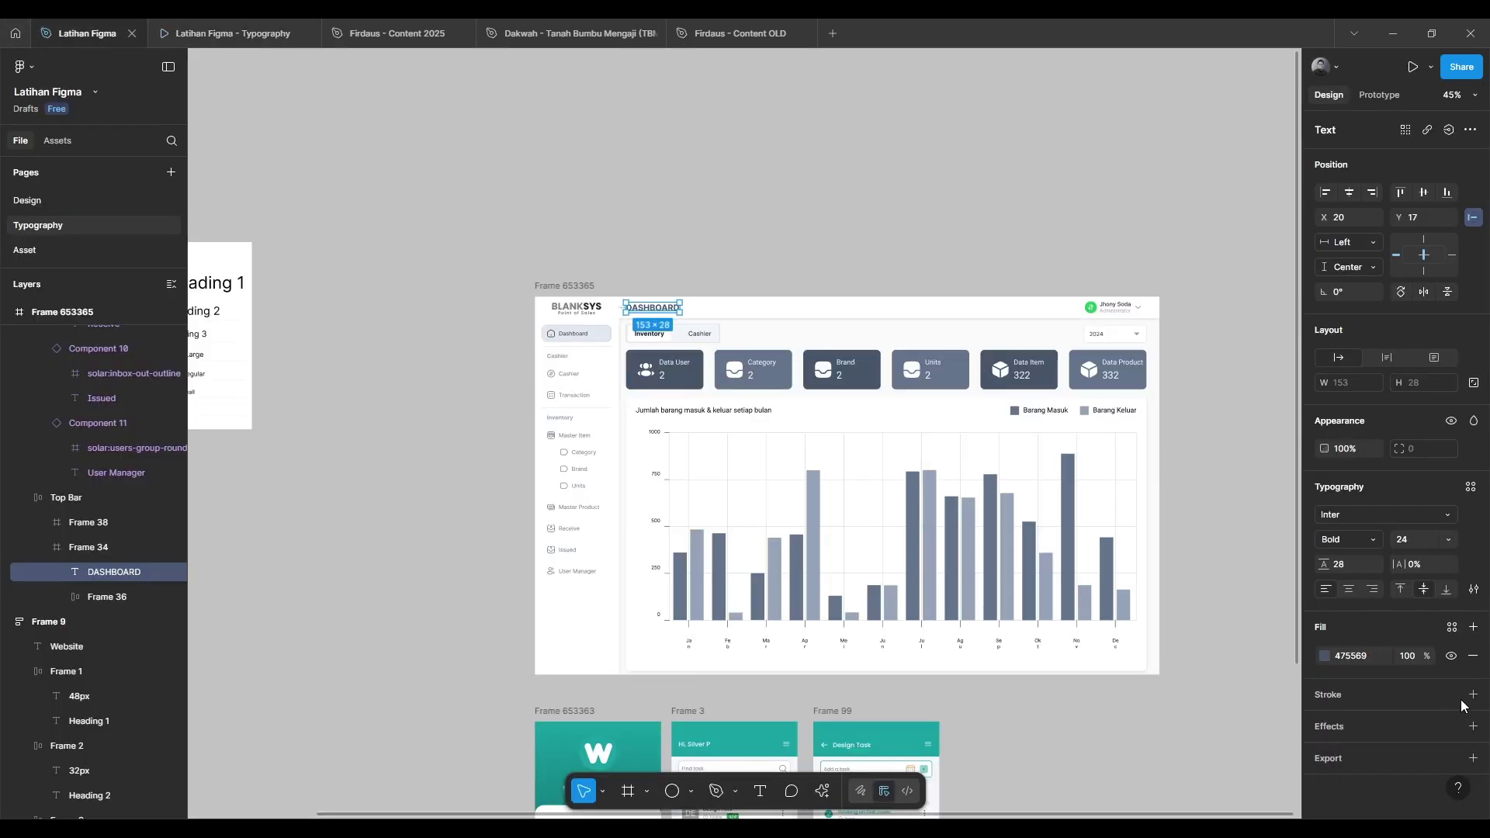
pyautogui.moveTo(496, 180); pyautogui.dragTo(642, 293)
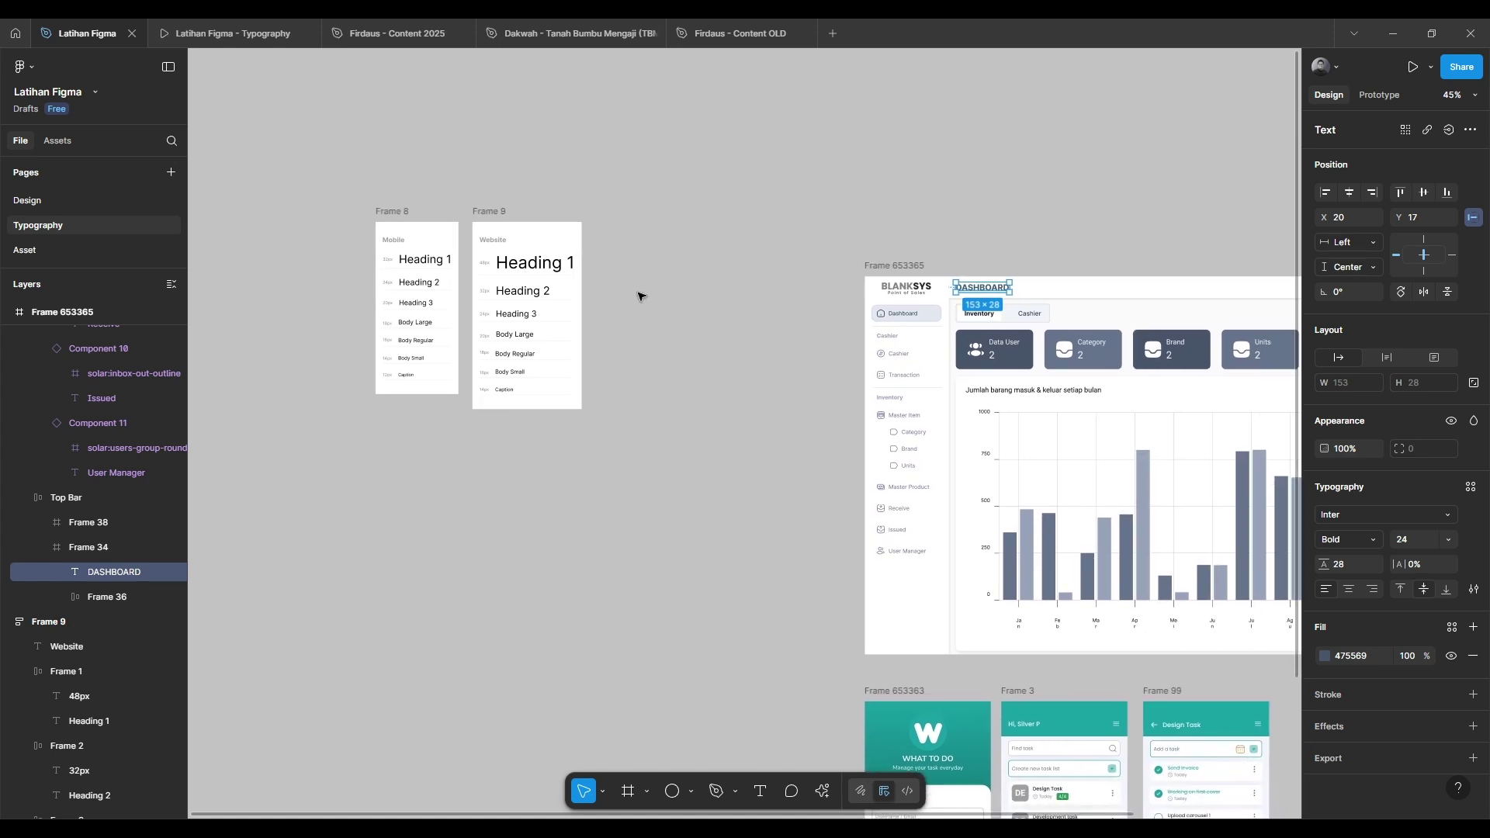
pyautogui.scroll(5, 483, 292)
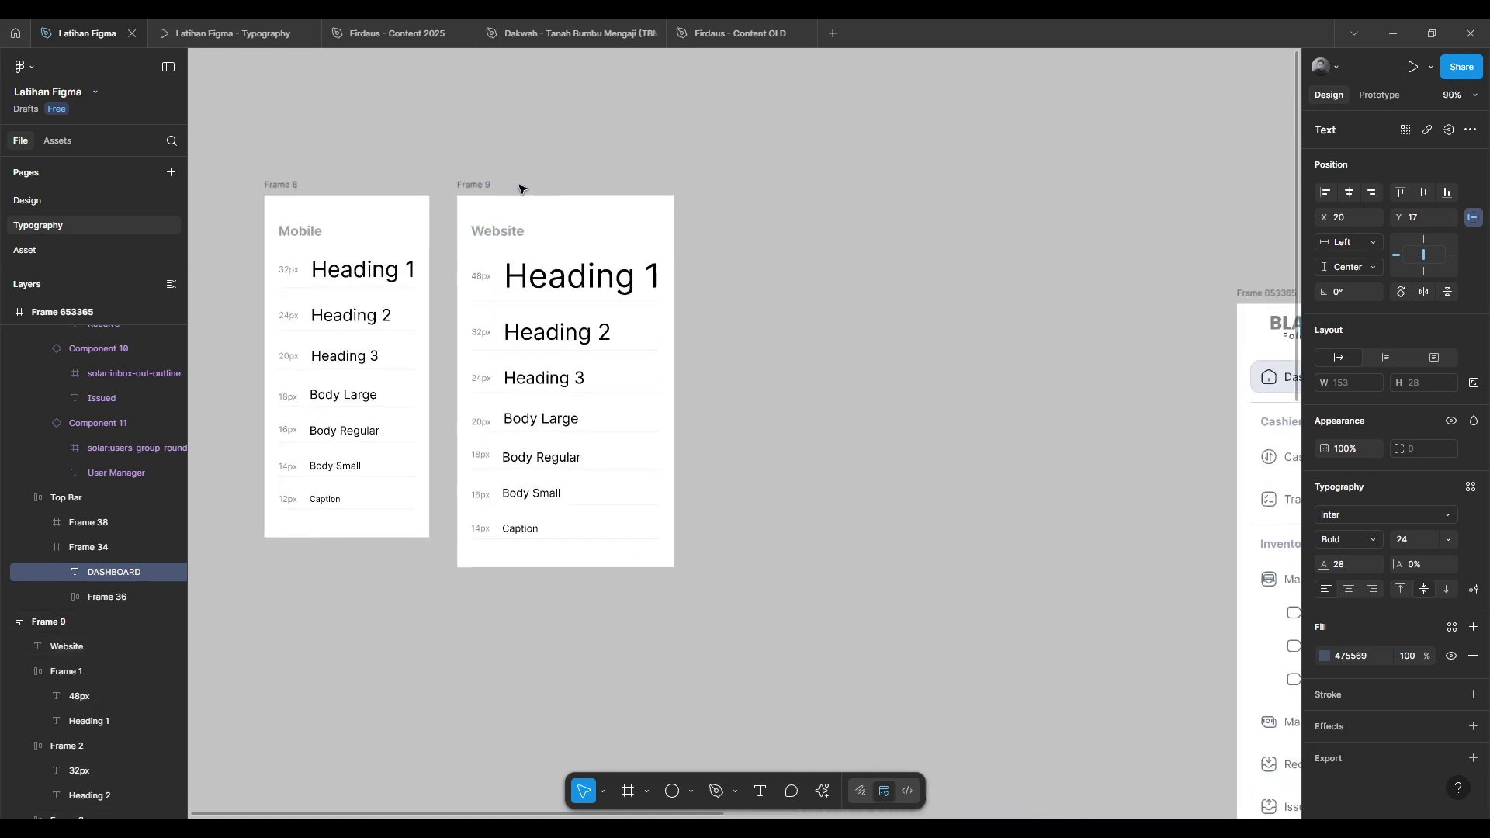